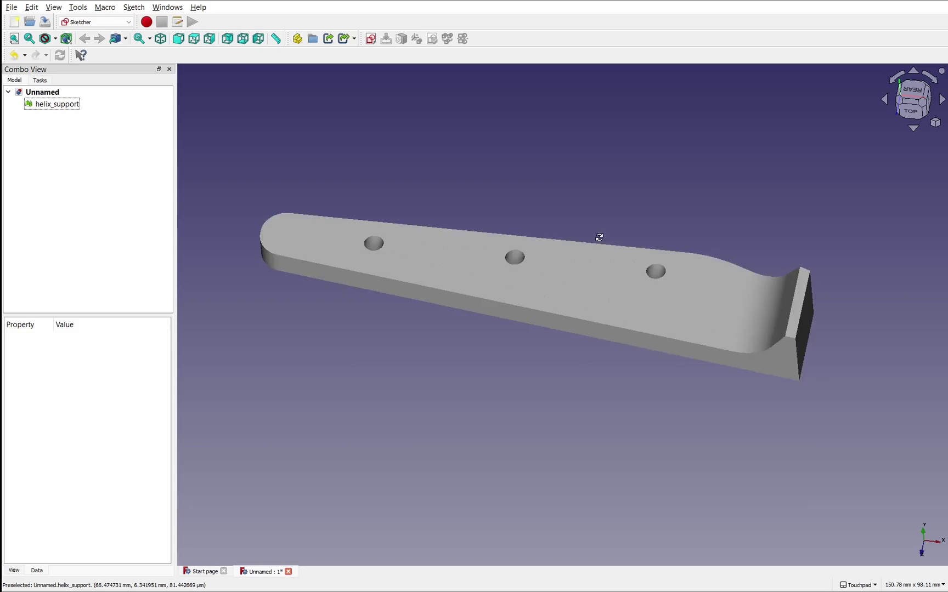
Orbit around the helix_support mesh to inspect its flat face, holes and thin edge
left_click_drag(599, 237, 618, 213, "alt")
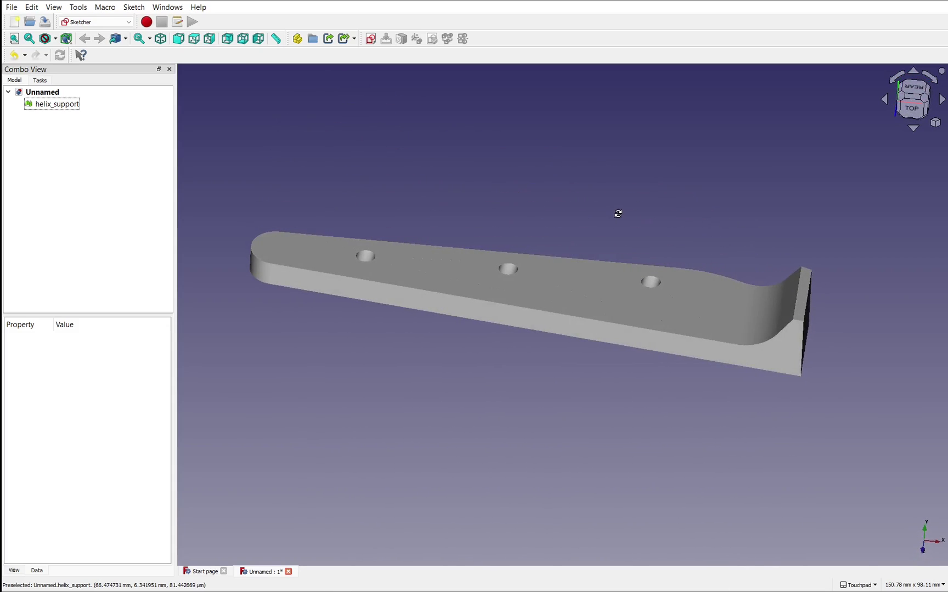
left_click_drag(618, 213, 613, 169, "alt")
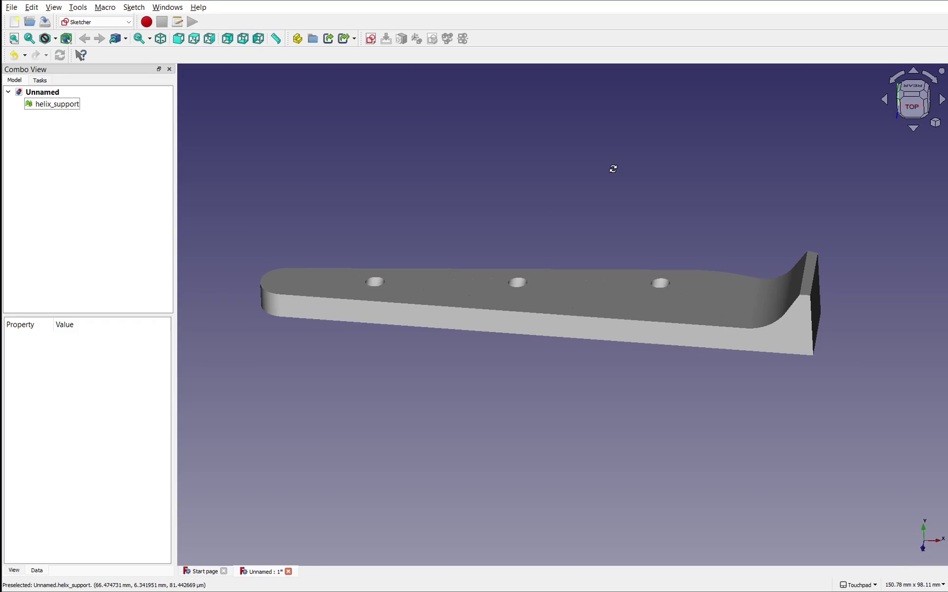
left_click_drag(613, 169, 599, 259, "alt")
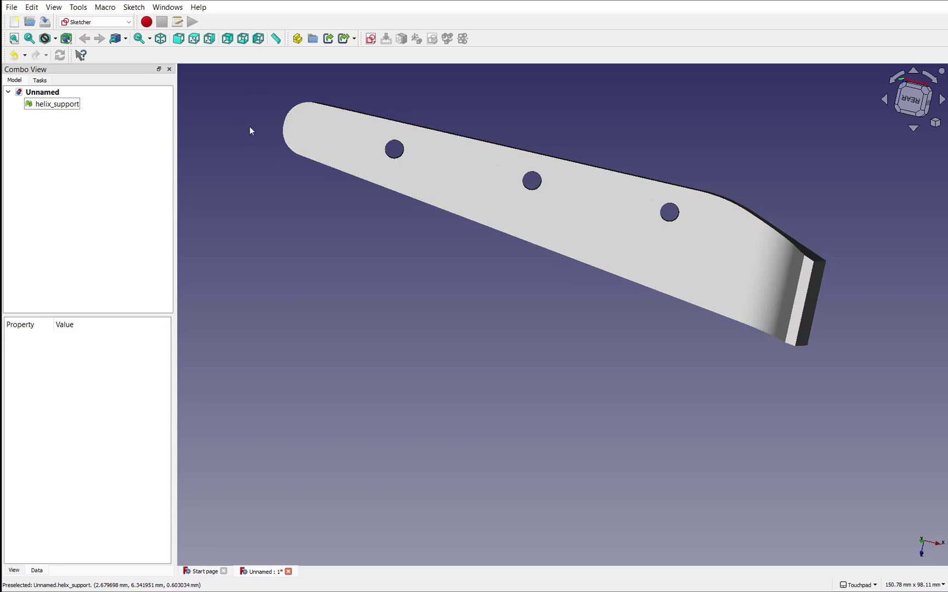
middle_click_drag(610, 266, 235, 347)
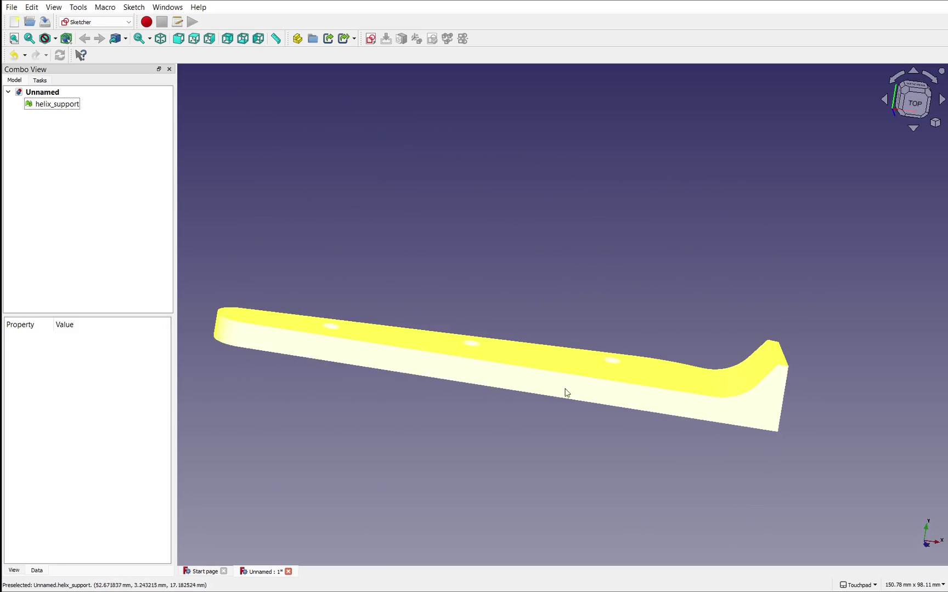
middle_click_drag(582, 250, 552, 362)
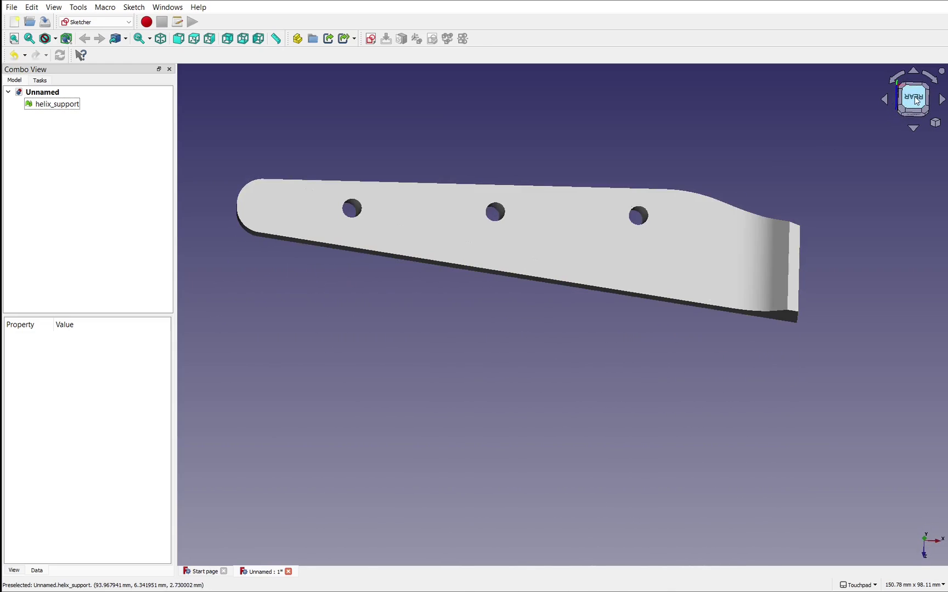
Select the helix_support mesh and settle on a square-on rear view of it
left_click(914, 98)
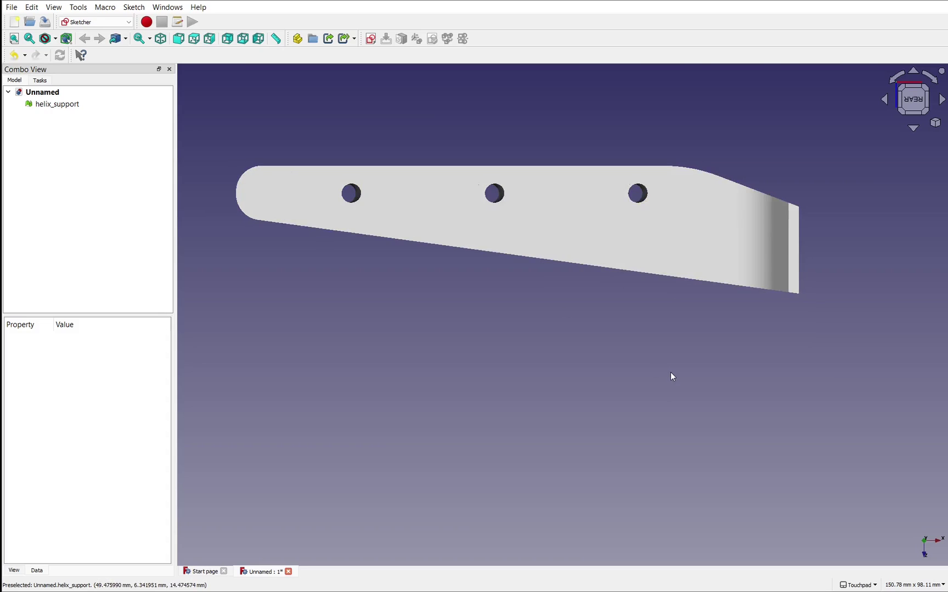
middle_click_drag(639, 349, 588, 283)
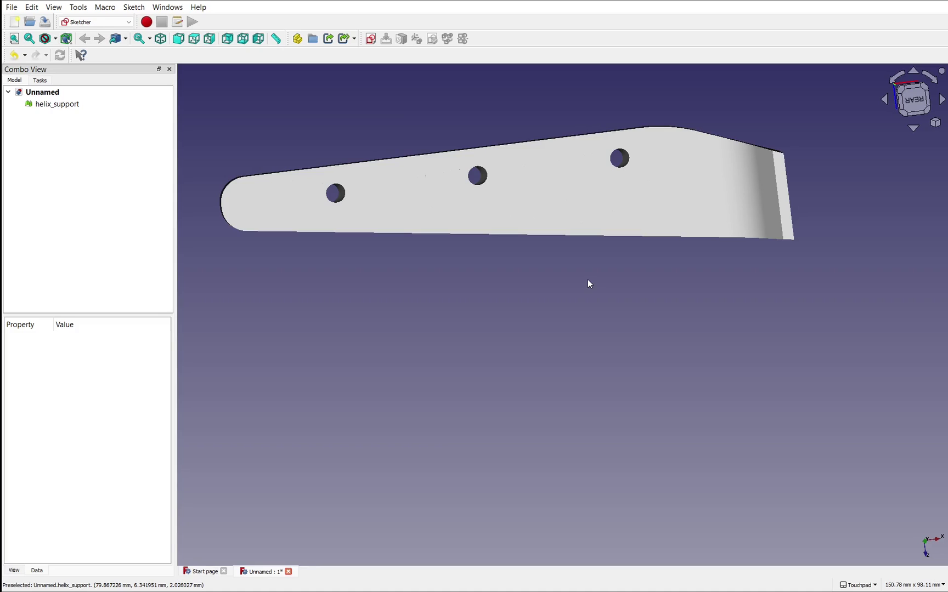
left_click_drag(588, 282, 683, 347, "alt")
left_click(682, 346)
left_click(913, 99)
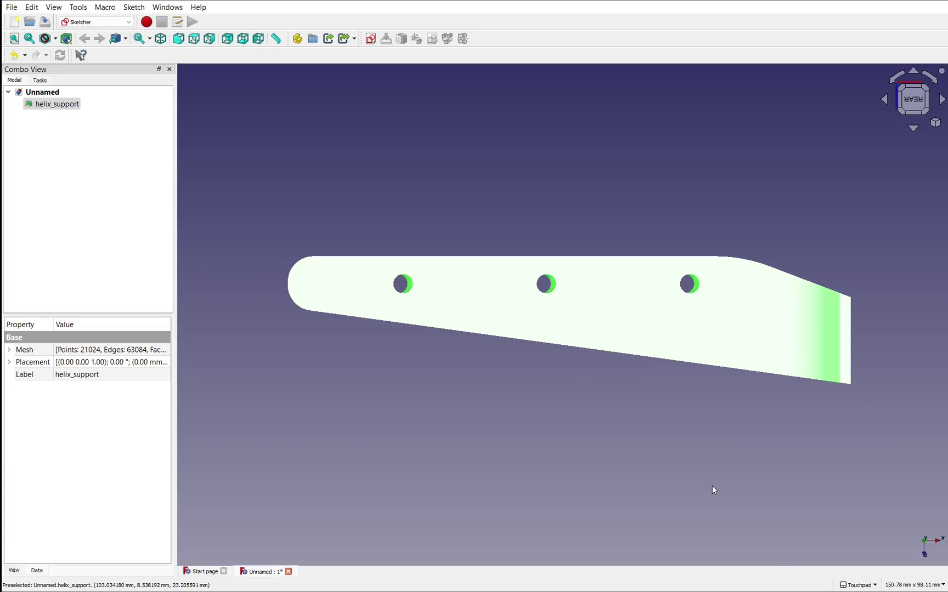
scroll(711, 486, "right", 3)
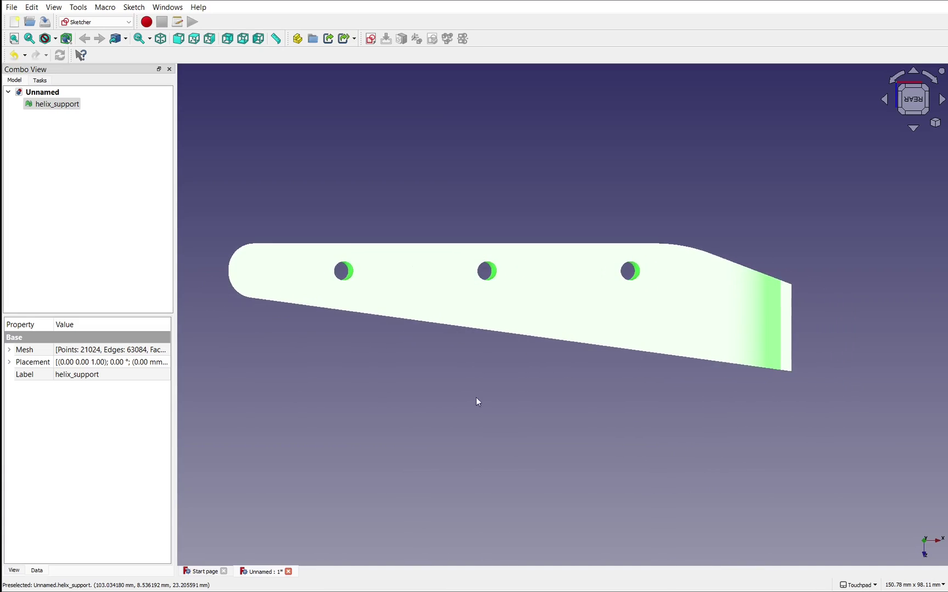
Create an unattached sketch on the XZ-Plane, framed in front of the helix_support mesh
left_click(371, 38)
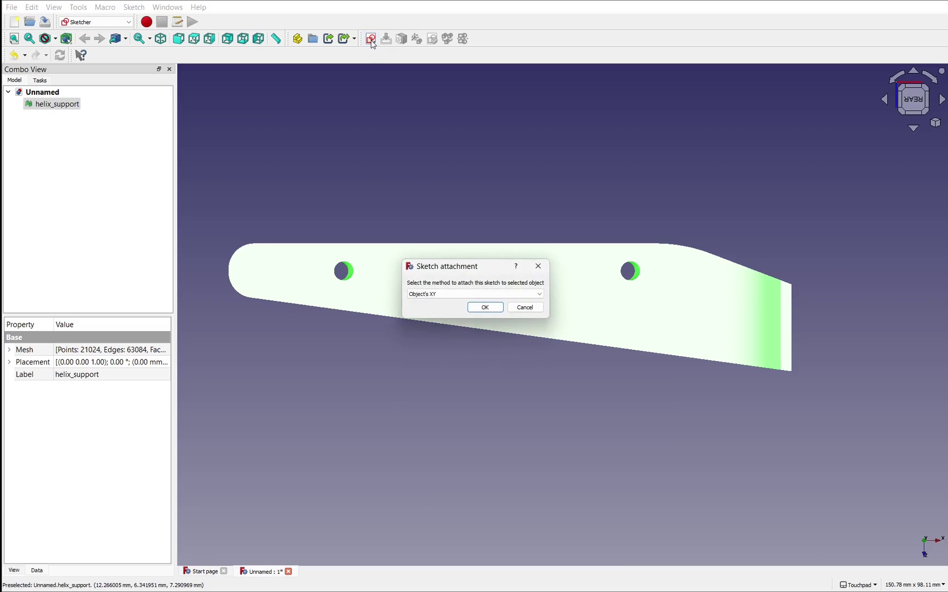
left_click(523, 311)
left_click(278, 157)
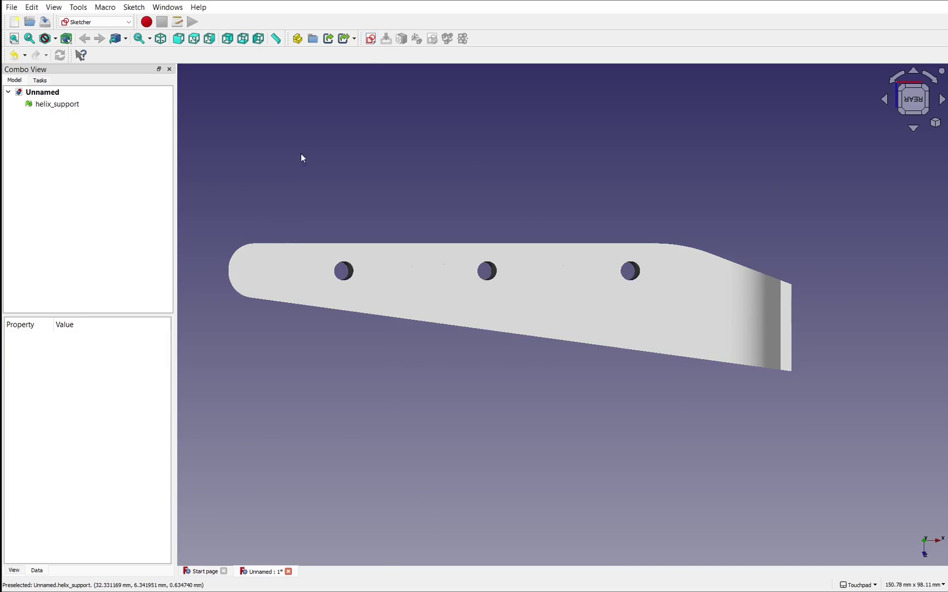
left_click(372, 39)
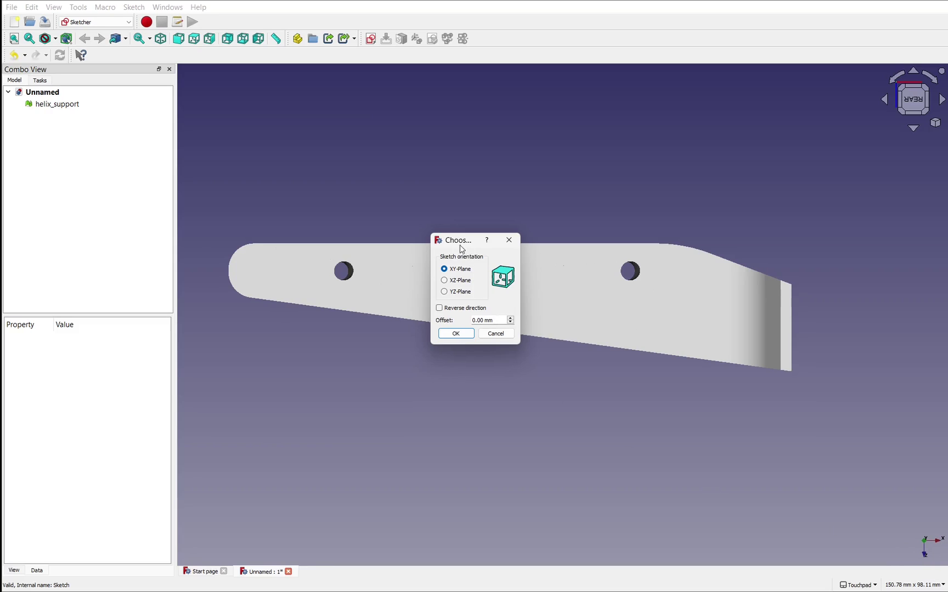
left_click(444, 280)
left_click(454, 337)
mouse_move(454, 338)
middle_mouse_down()
mouse_move(539, 317)
mouse_move(557, 279)
mouse_move(489, 291)
middle_mouse_up()
Trace connected lines along the bracket's top edge, vertical right end, sloped underside and flat bottom
left_click(313, 39)
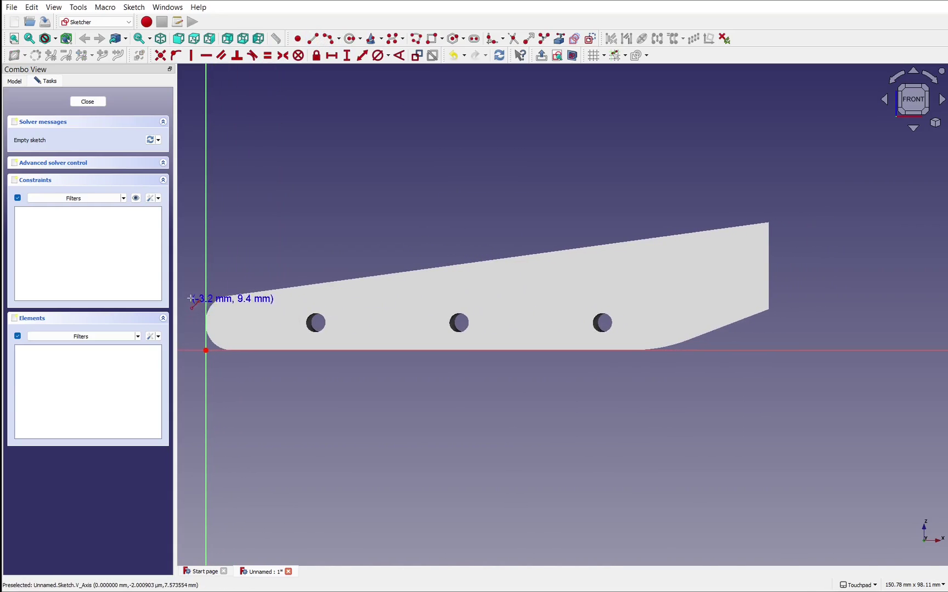
left_click(221, 296)
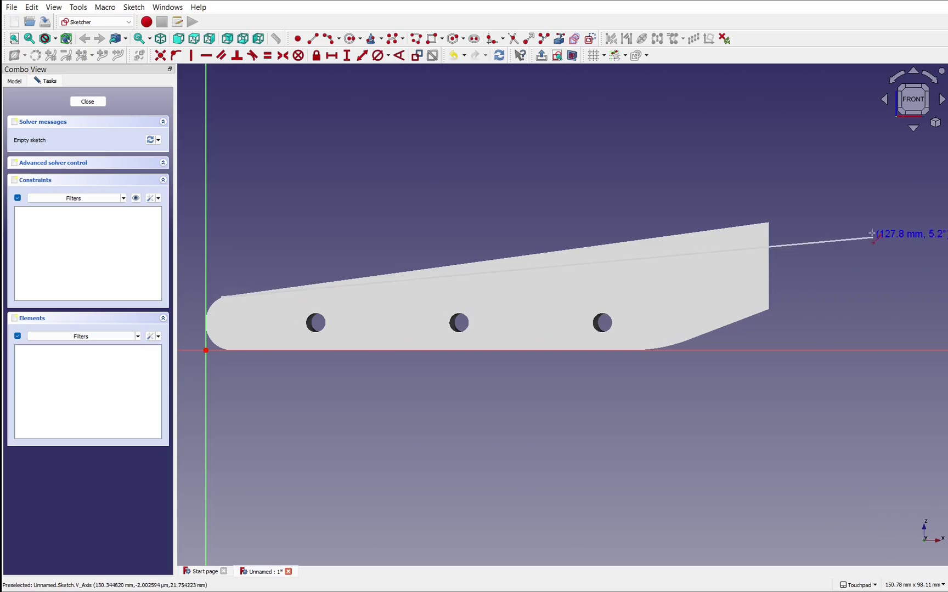
left_click(768, 224)
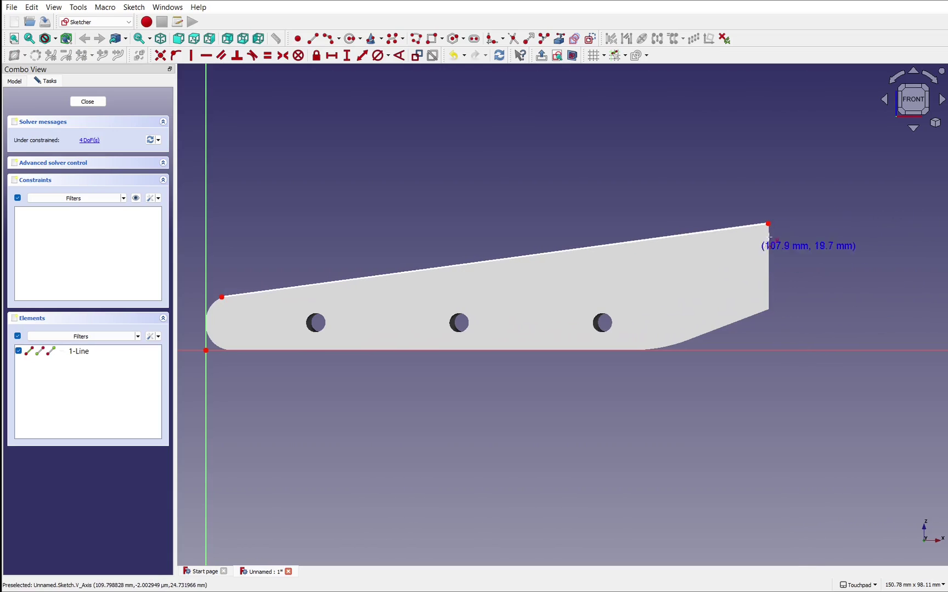
left_click(768, 224)
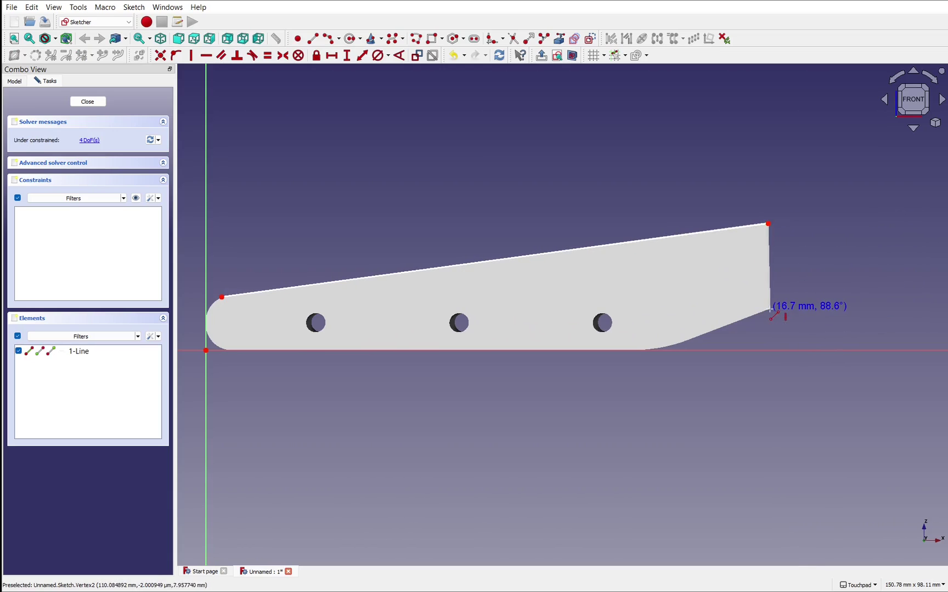
left_click(768, 310)
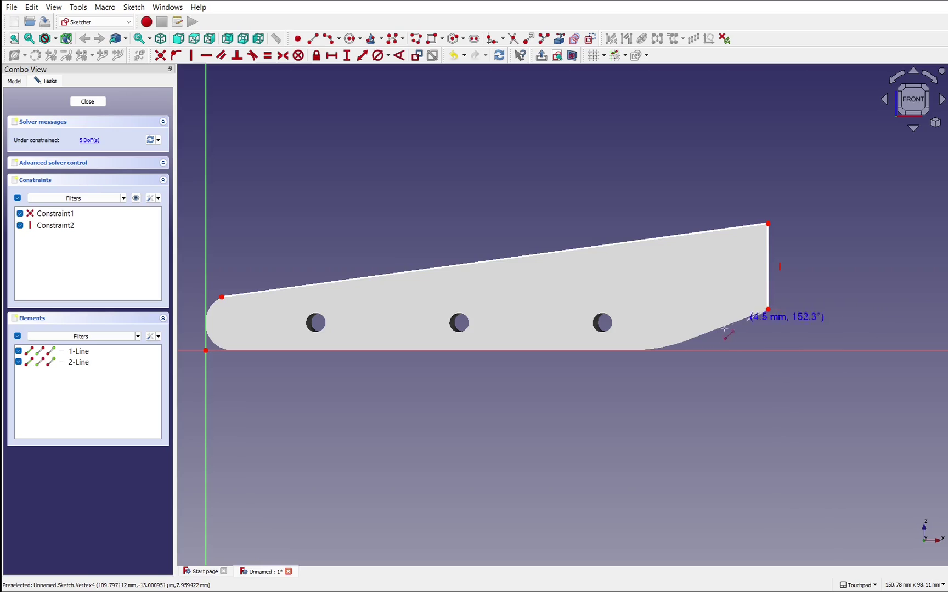
left_click(681, 344)
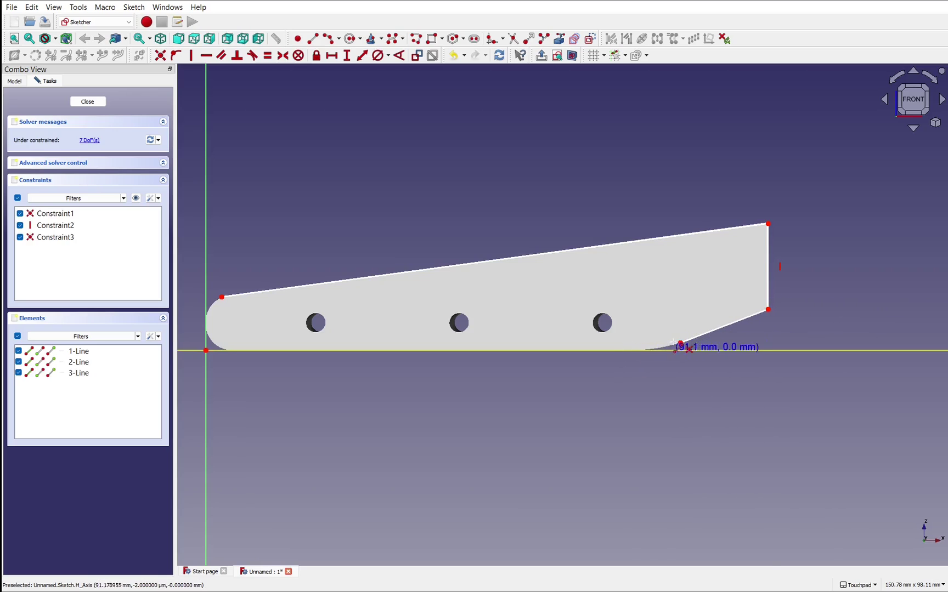
left_click(646, 351)
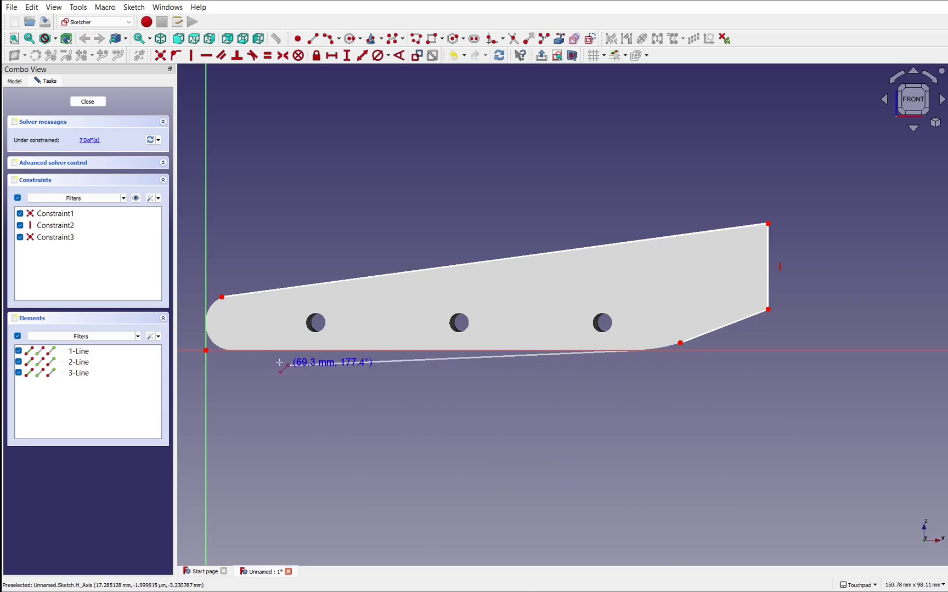
left_click(227, 351)
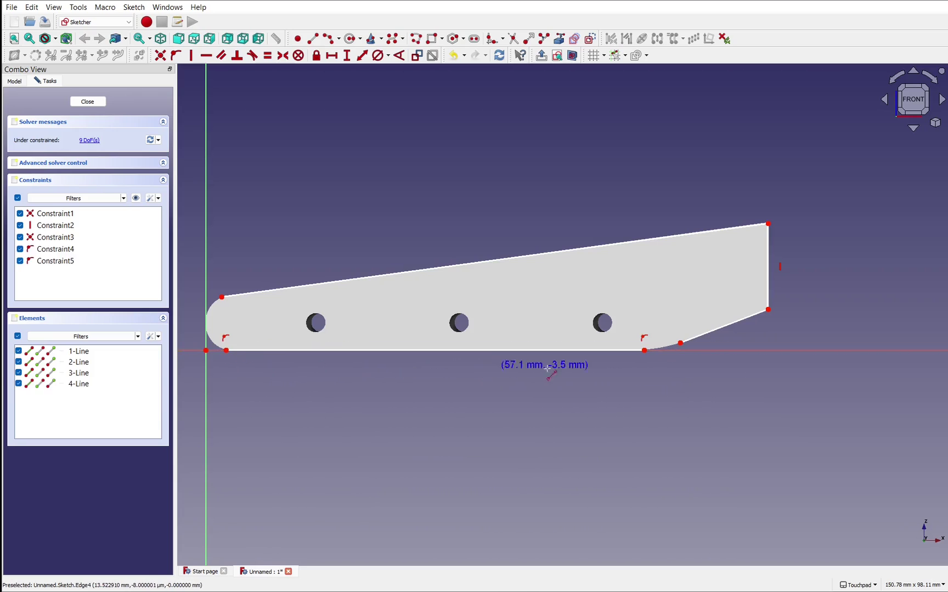
middle_click_drag(530, 366, 657, 386)
right_click(273, 81)
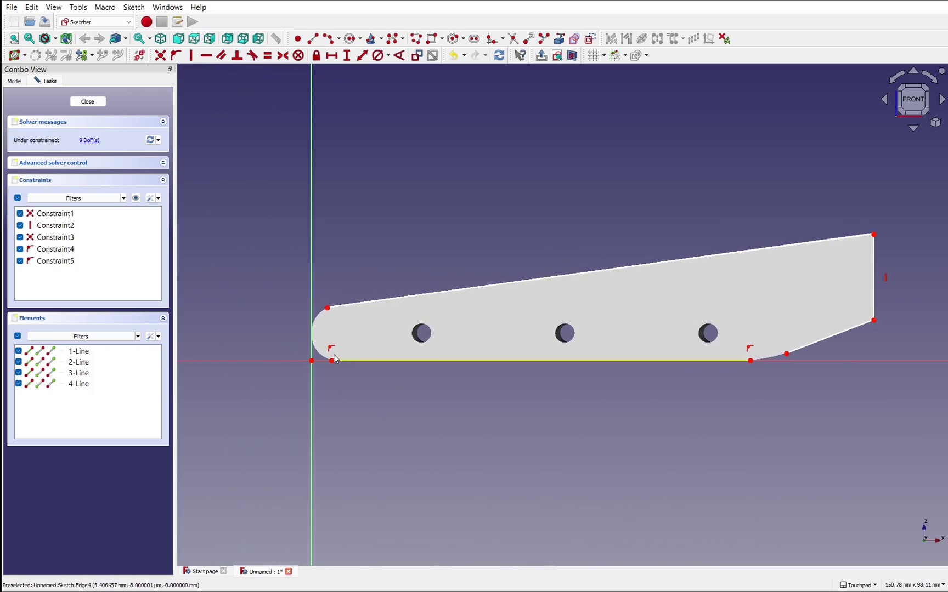
Draw two end-points-and-rim arcs: one rounding the left end, one at the bottom-right curve
left_click(336, 41)
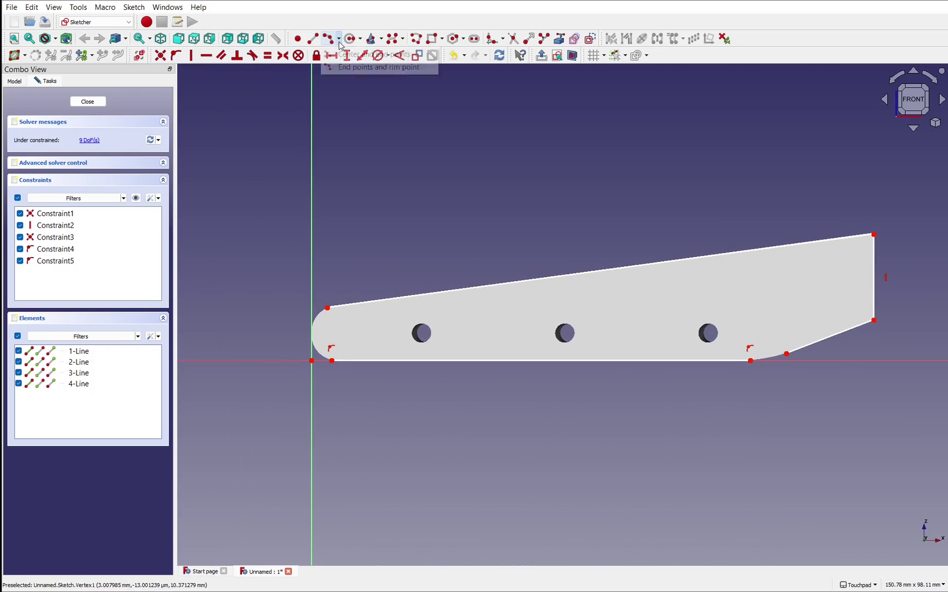
left_click(352, 68)
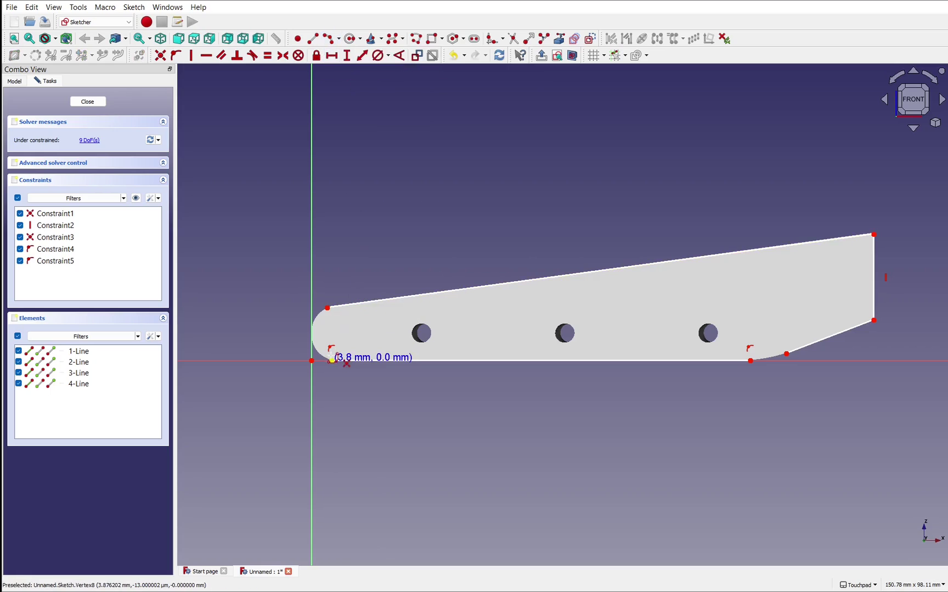
left_click(331, 361)
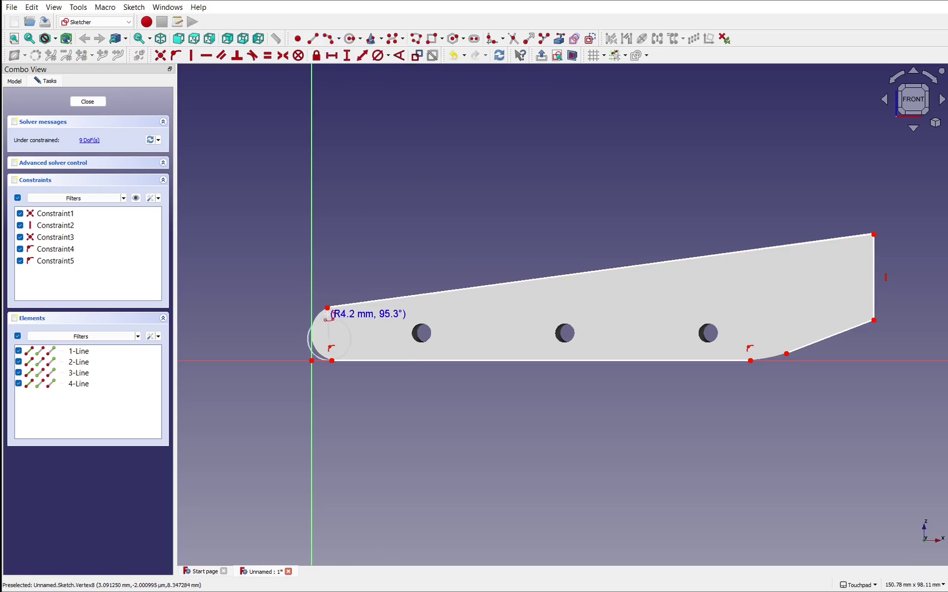
left_click(328, 308)
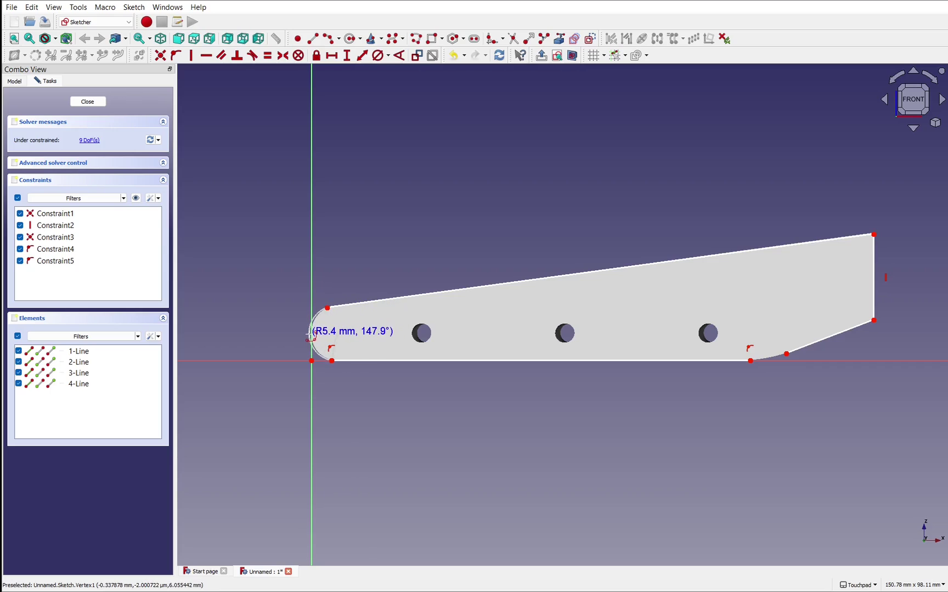
left_click(311, 335)
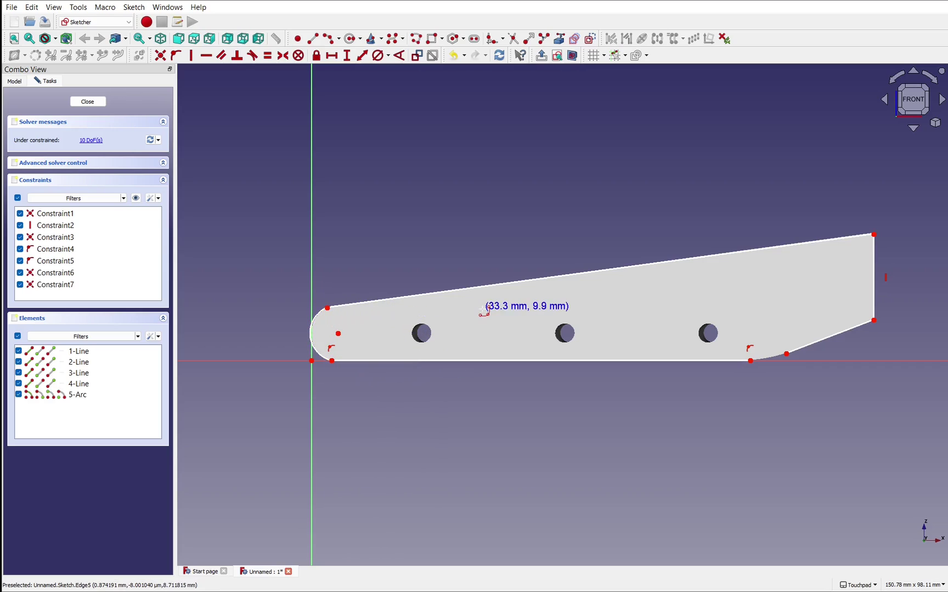
scroll(801, 346, "up", 3)
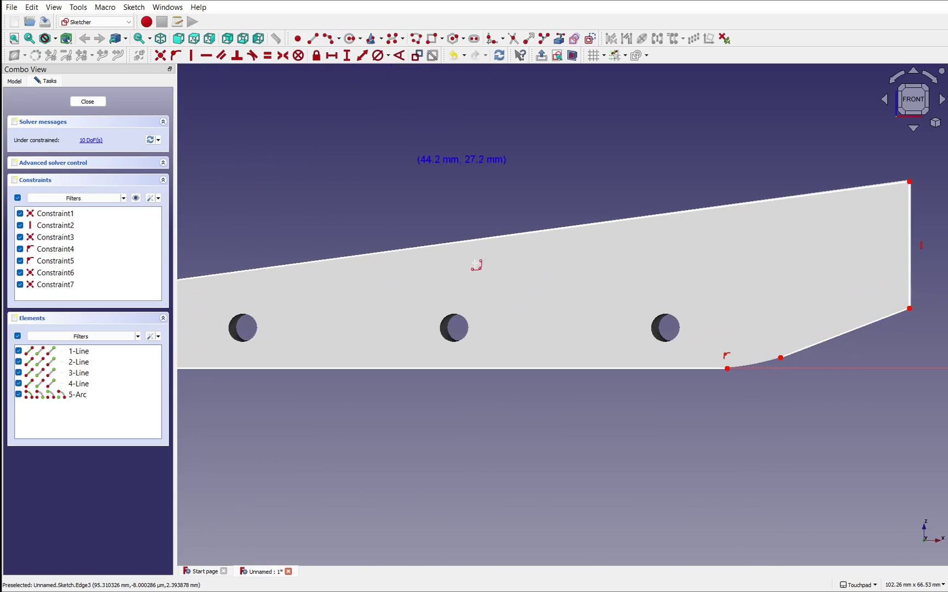
left_click(727, 369)
left_click(781, 358)
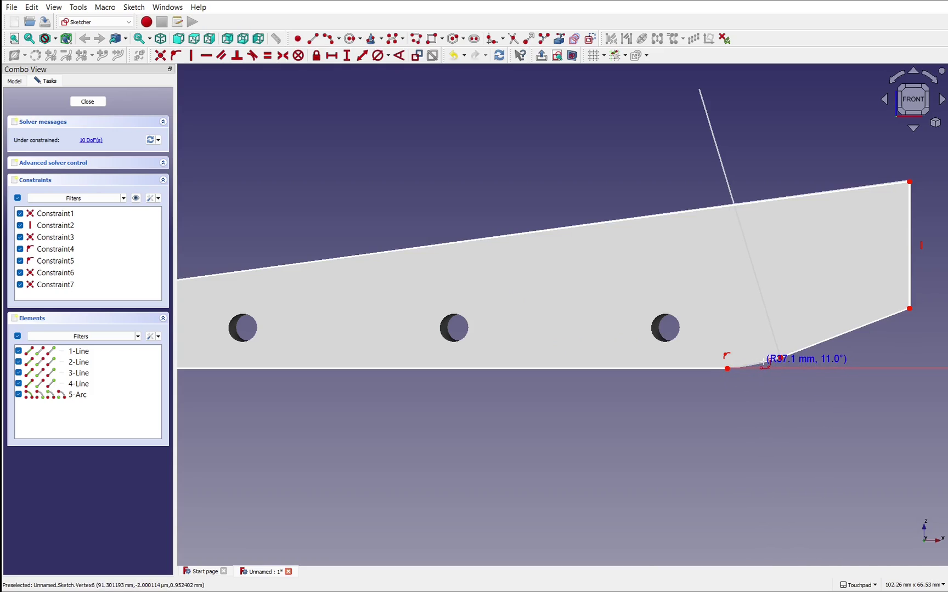
left_click(765, 364)
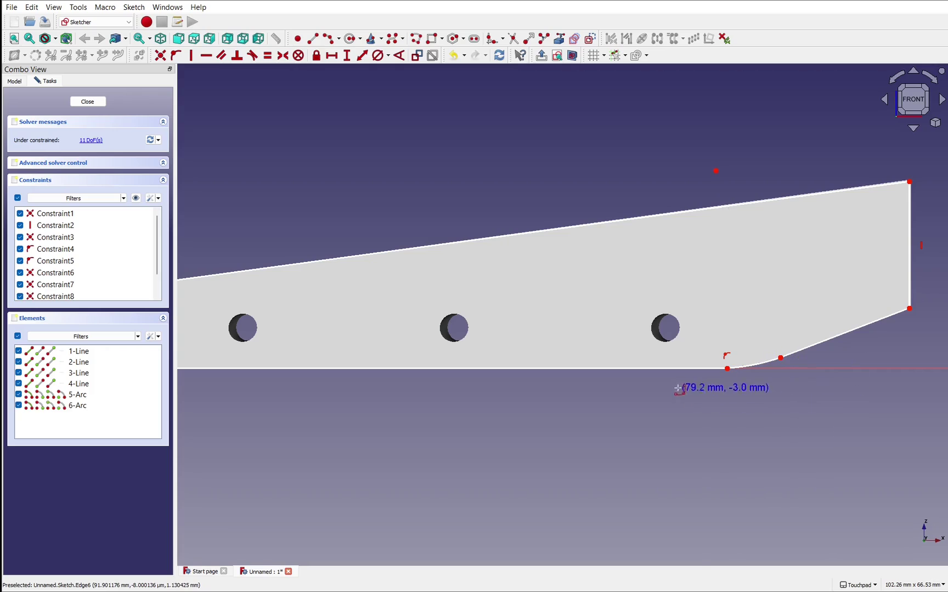
Make the lower-right arc tangent to both the bottom line and the slanted edge
left_click(707, 368)
left_click(747, 369)
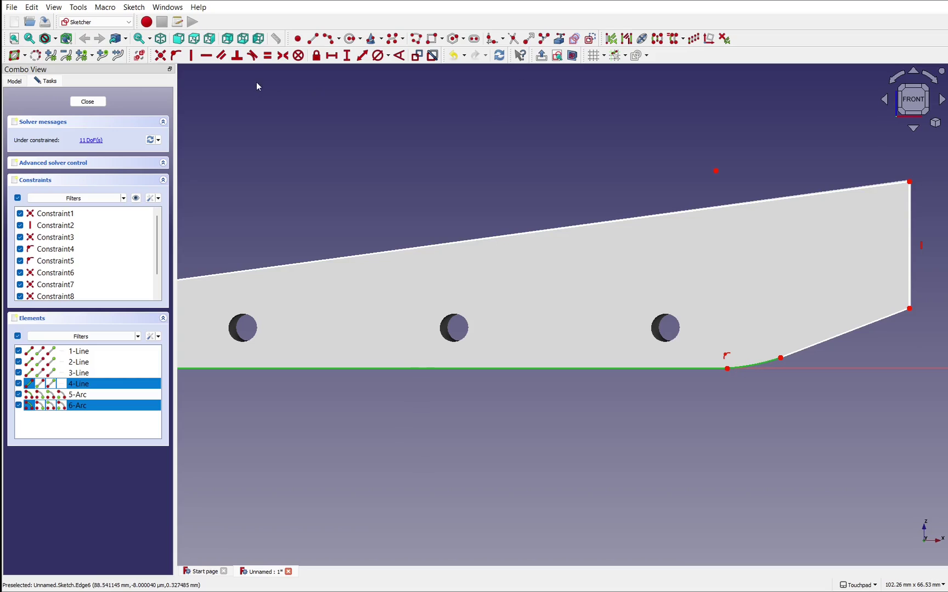
left_click(252, 55)
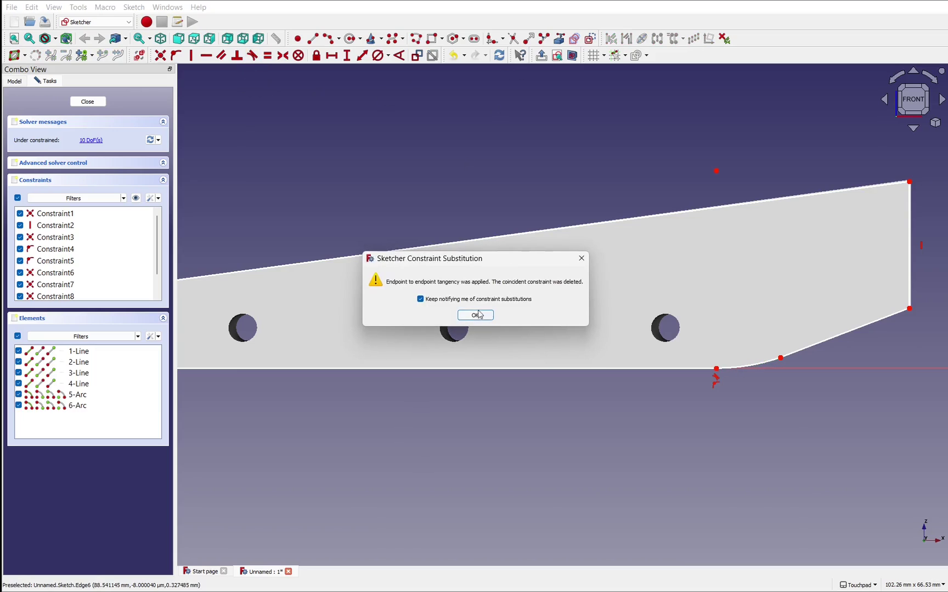
left_click(467, 317)
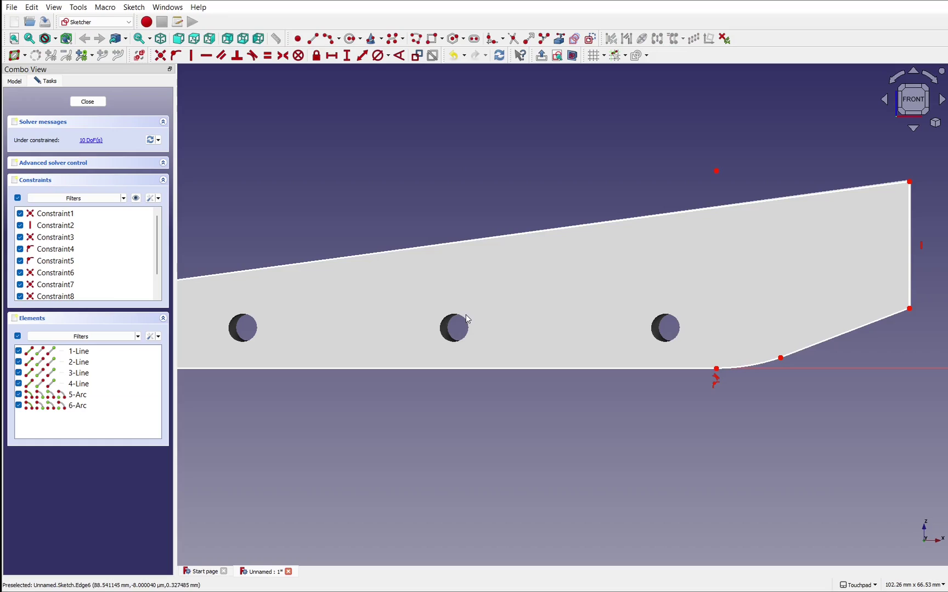
left_click(826, 346)
left_click(765, 363)
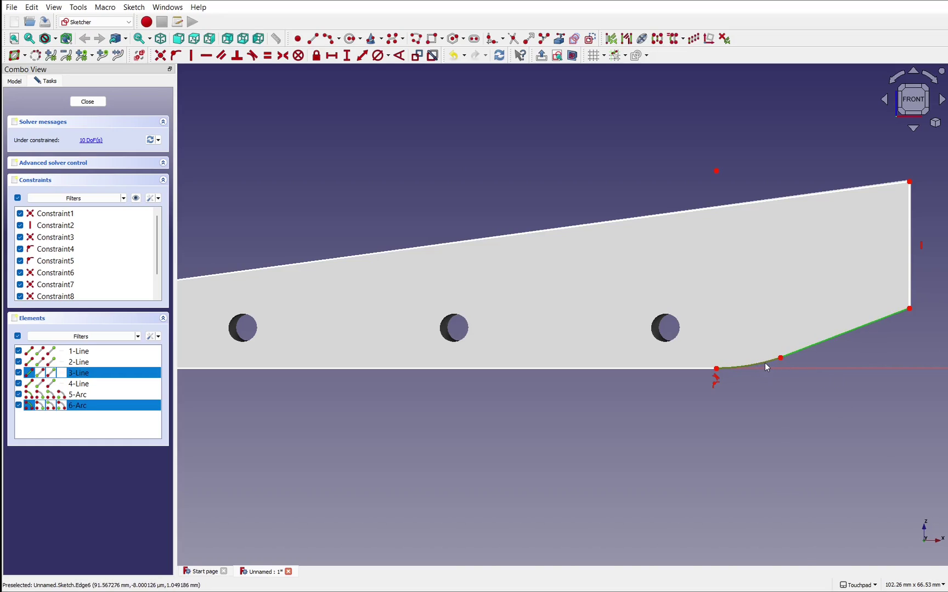
left_click(253, 56)
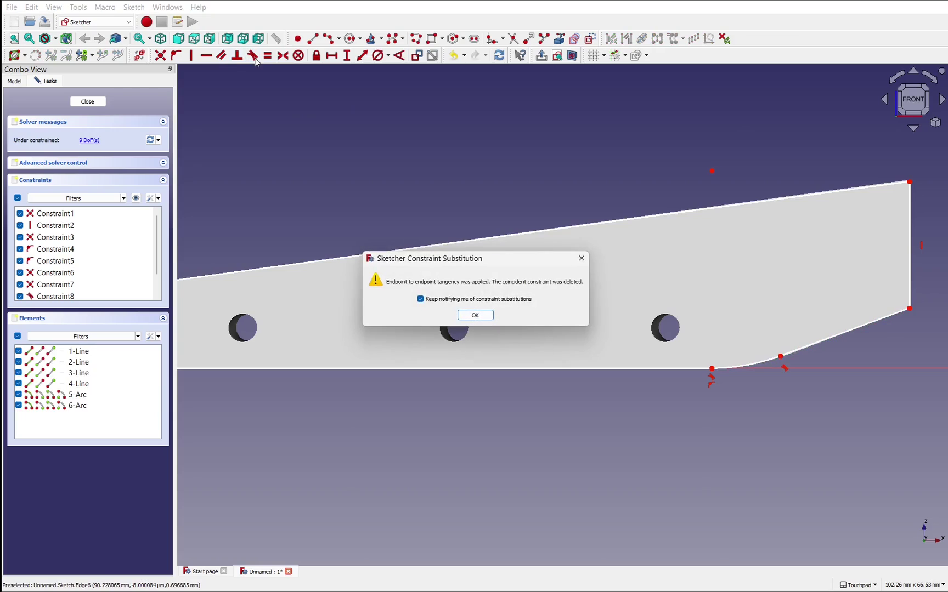
left_click(472, 316)
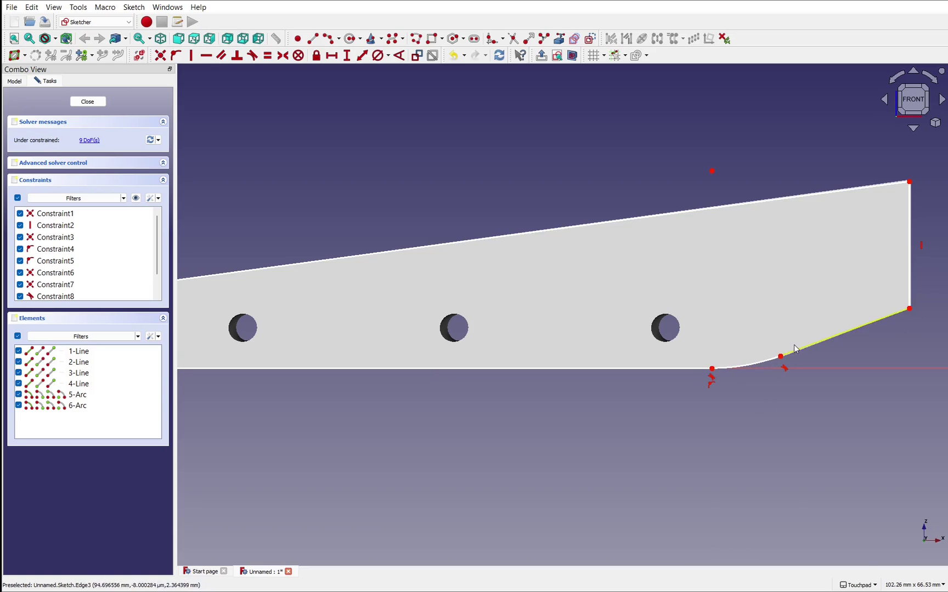
scroll(765, 440, "down", 2)
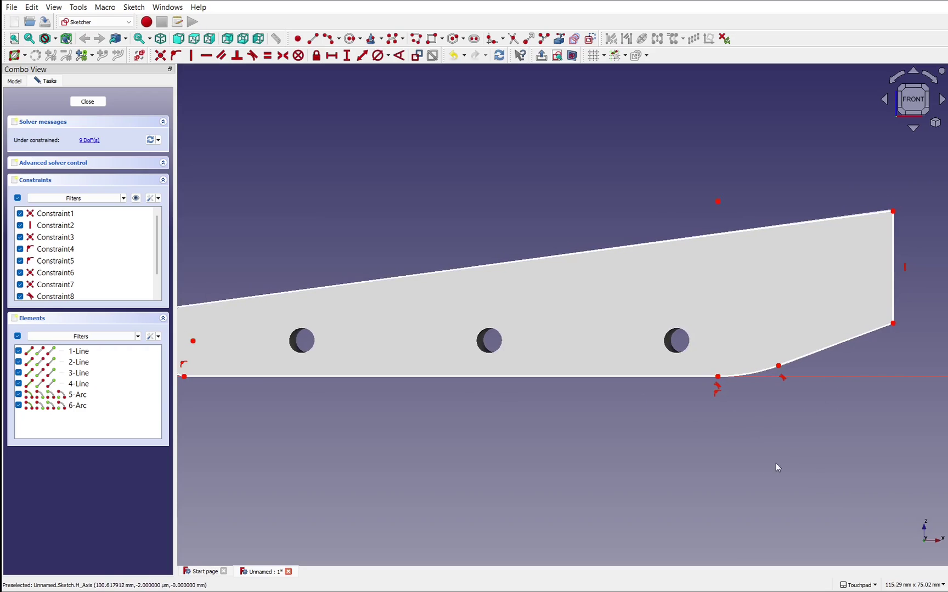
scroll(792, 399, "down", 1)
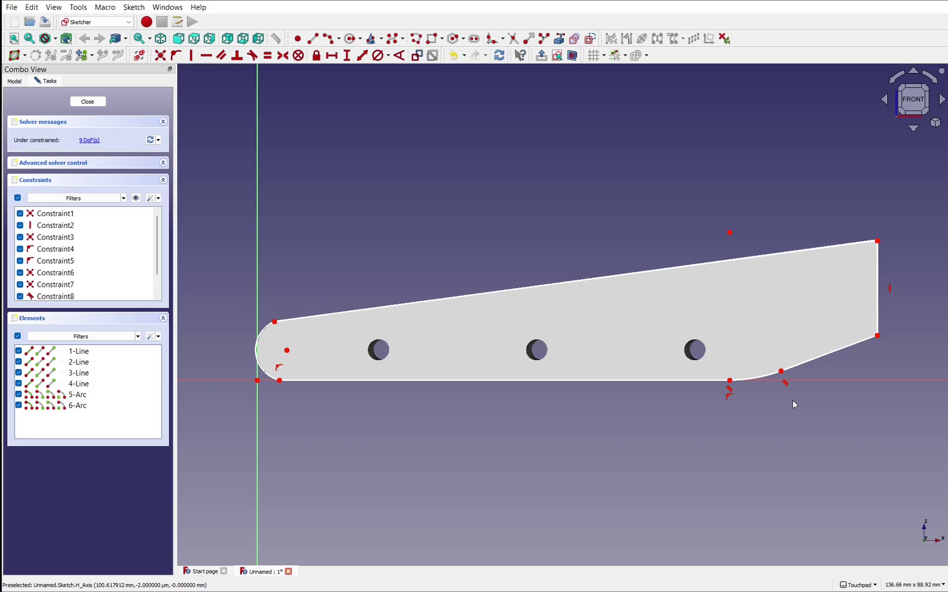
Draw circles over the left, middle and right holes of the bracket
left_click(351, 38)
left_click(379, 350)
left_click(389, 356)
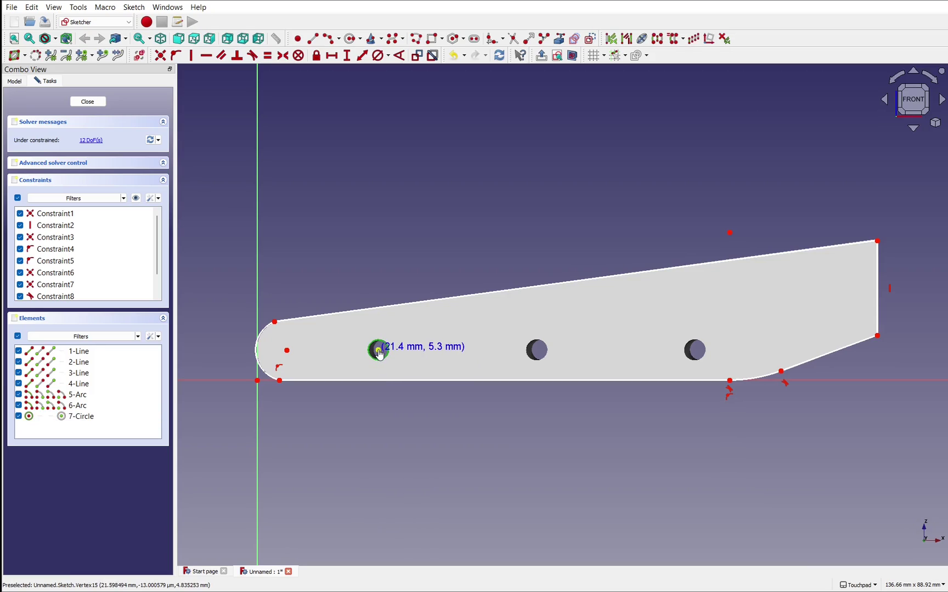
right_click(378, 354)
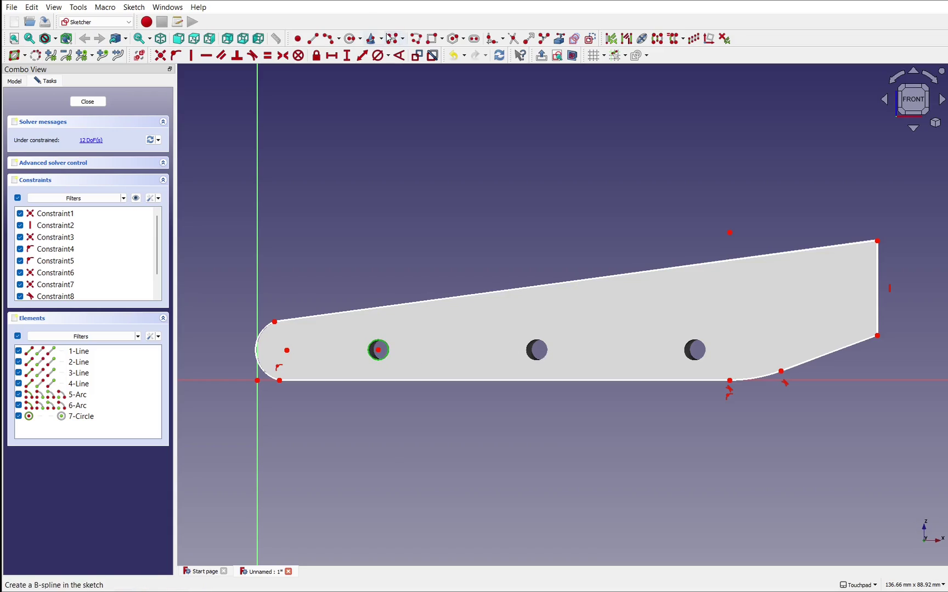
left_click(352, 39)
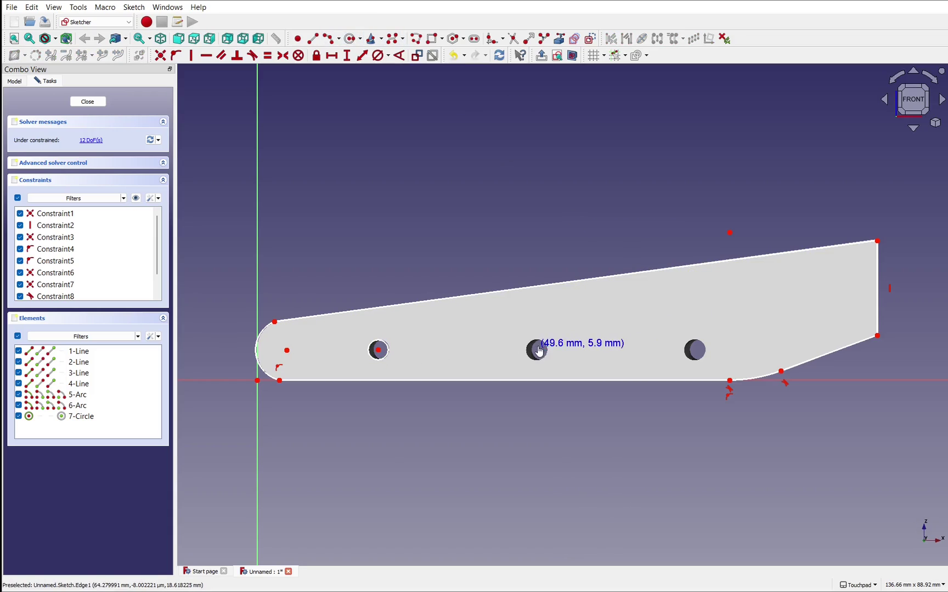
left_click(537, 348)
left_click(552, 356)
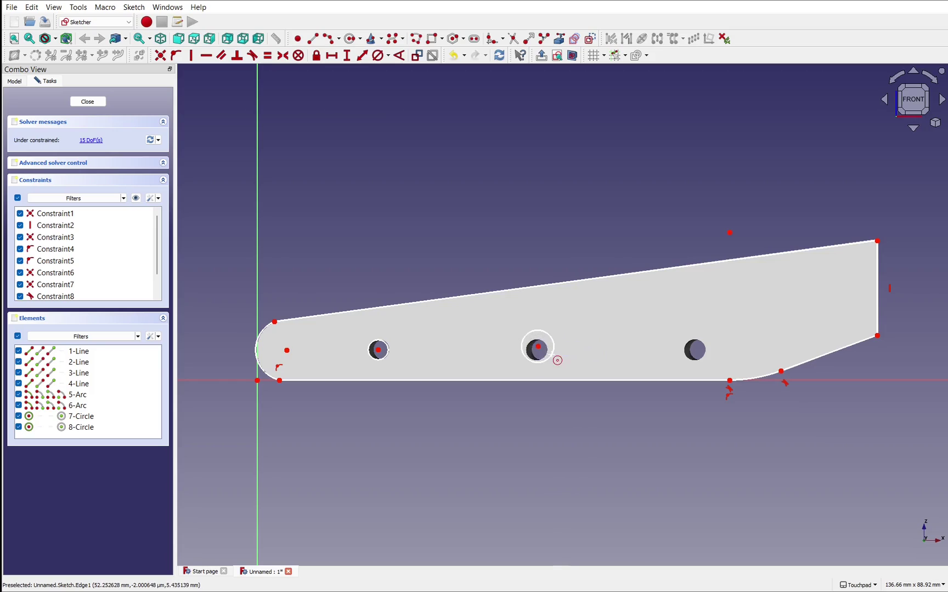
left_click(696, 353)
left_click(708, 361)
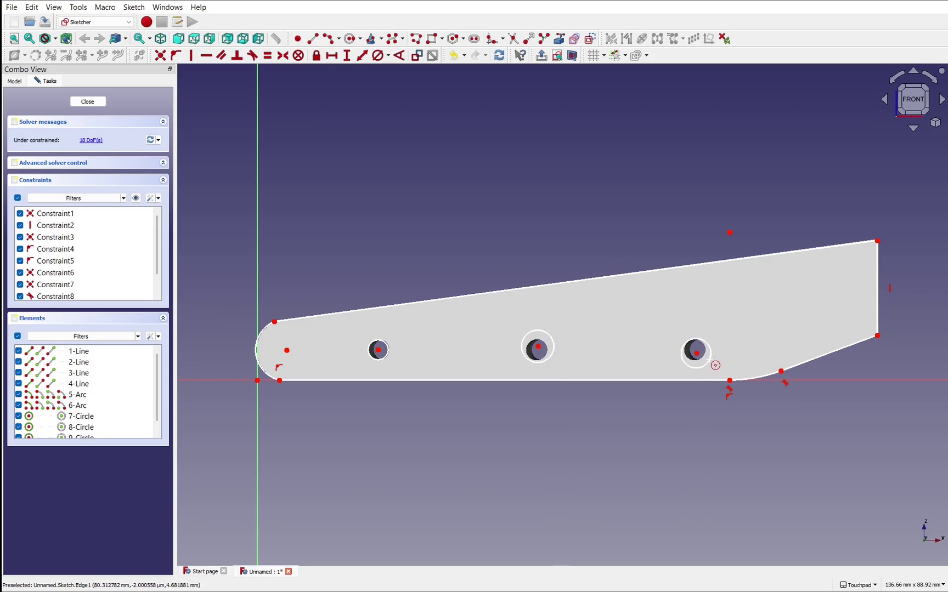
right_click(715, 366)
Align the three circle centres with a Horizontal constraint
left_click(696, 353)
left_click(538, 347)
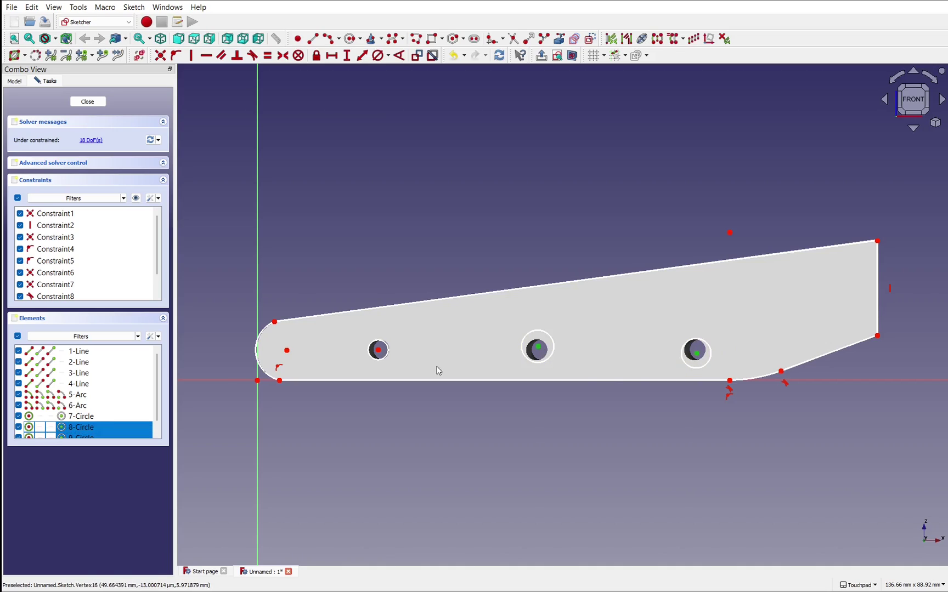
left_click(378, 350)
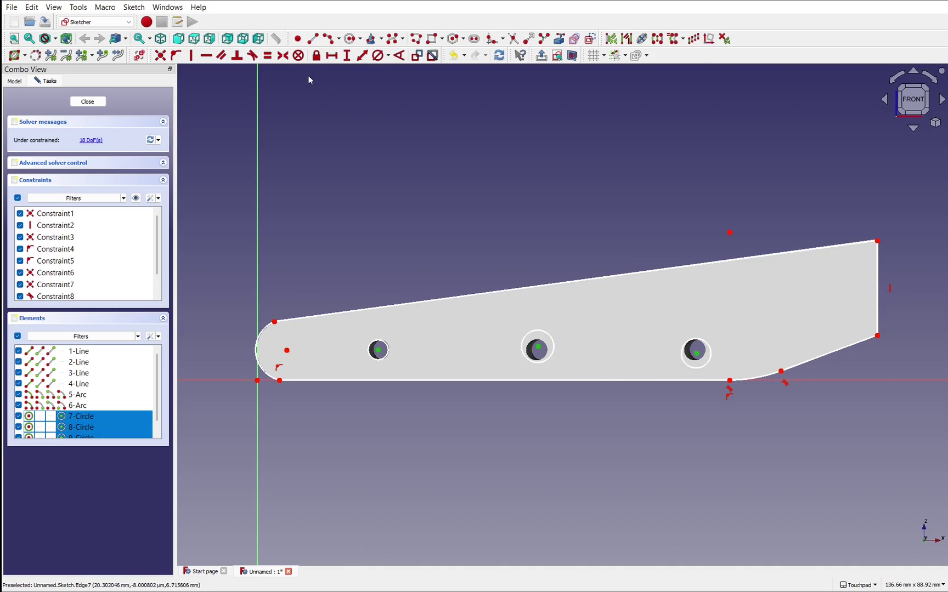
left_click(207, 57)
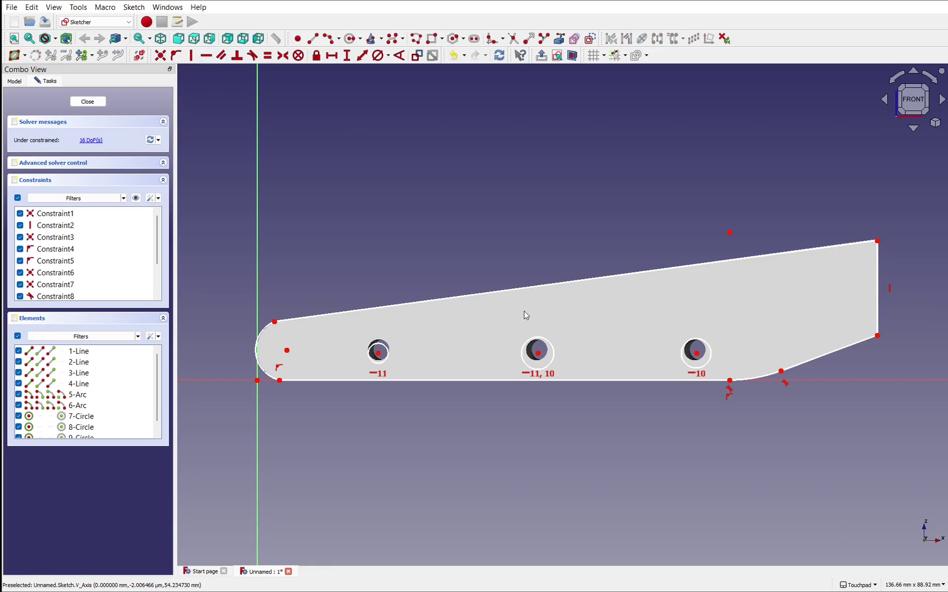
Make the three circles equal in size and nudge the middle and right ones onto their holes
left_click(387, 360)
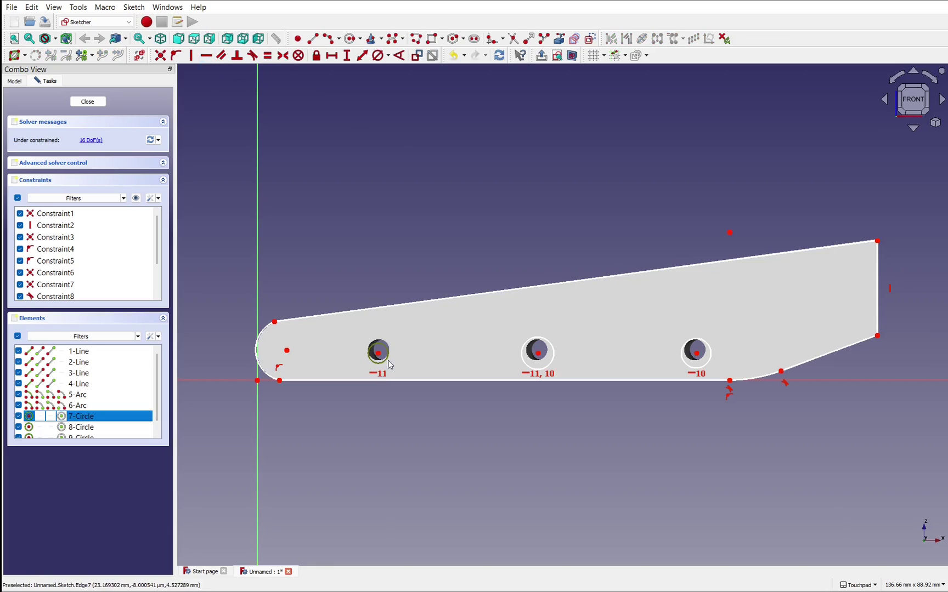
left_click(546, 369)
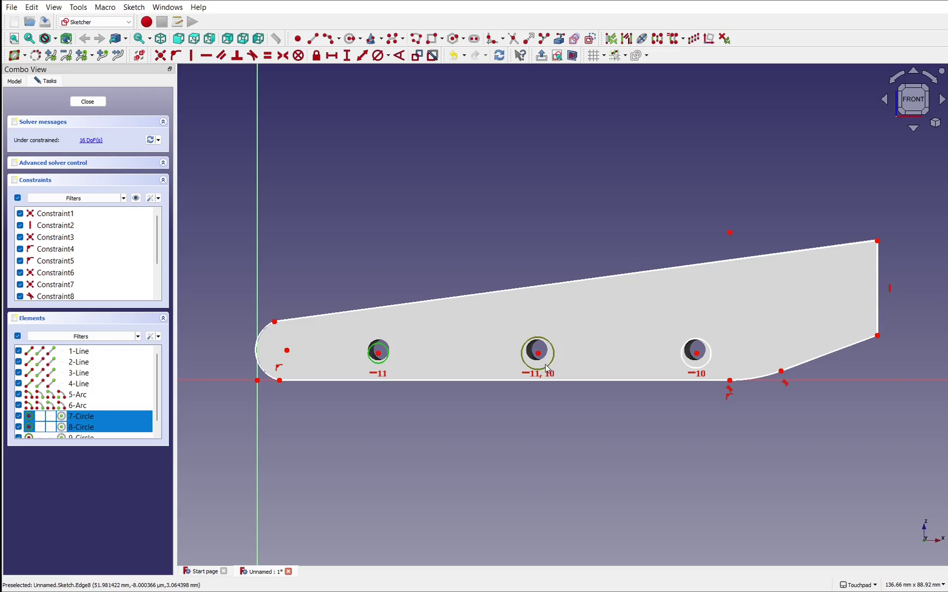
left_click(687, 367)
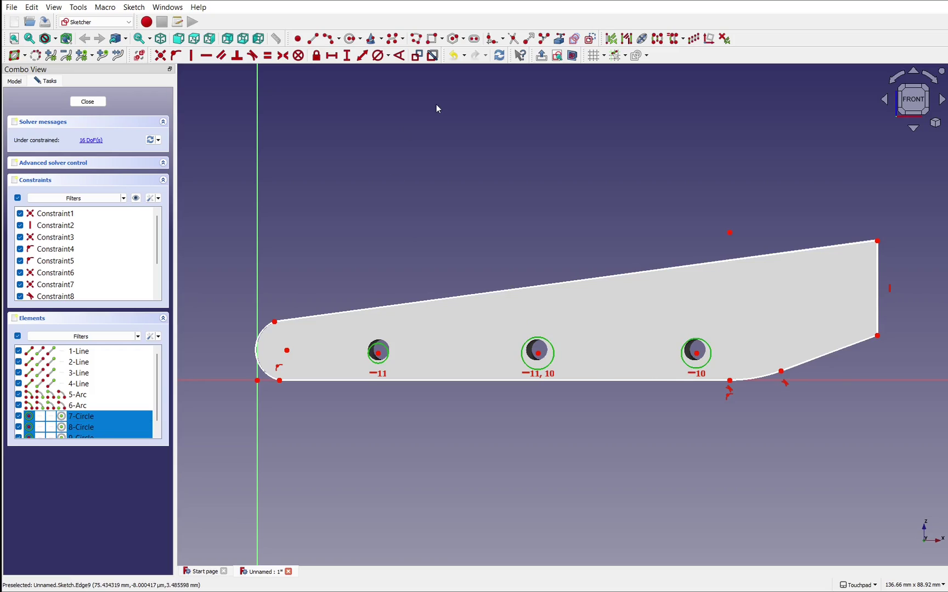
left_click(269, 57)
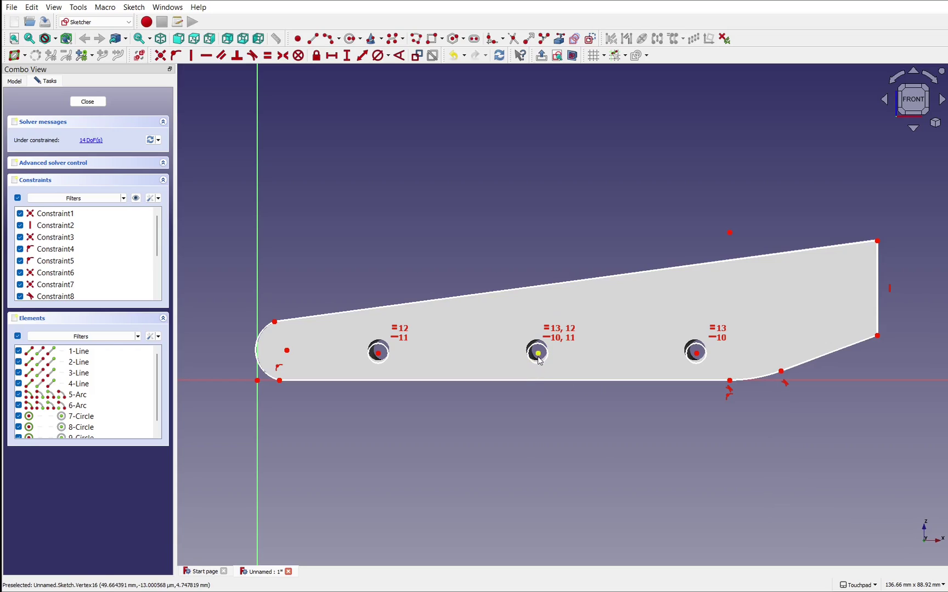
left_click_drag(539, 353, 538, 351)
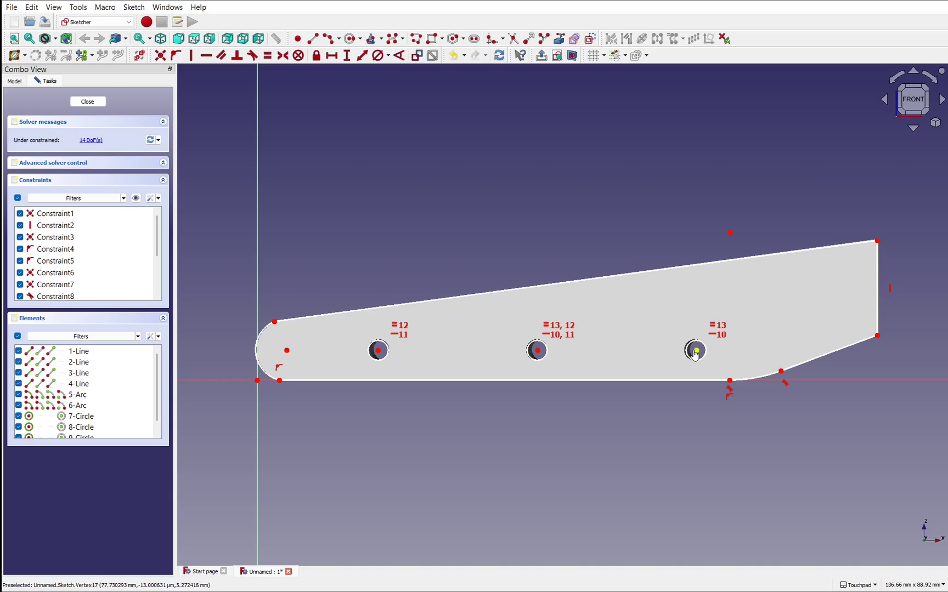
left_click_drag(695, 354, 694, 351)
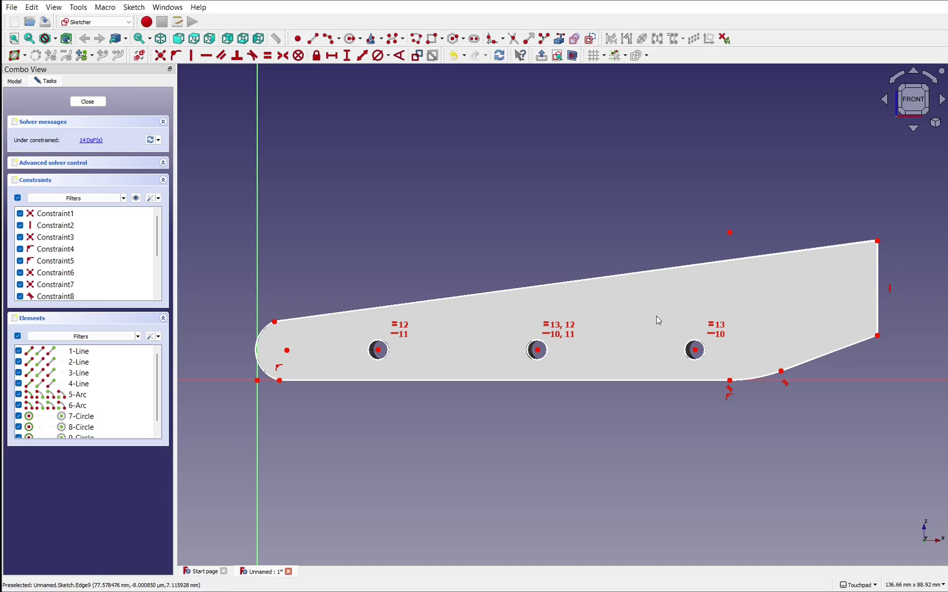
Close the first sketch, snap to the top view, and create a new sketch on the XY-Plane
left_click(98, 103)
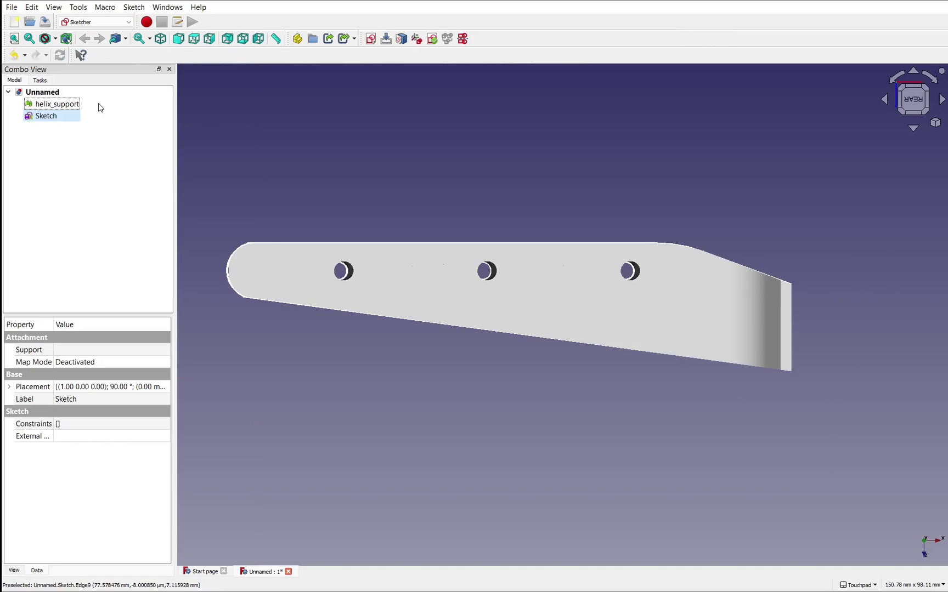
left_click_drag(586, 343, 648, 189, "alt")
left_click(918, 97)
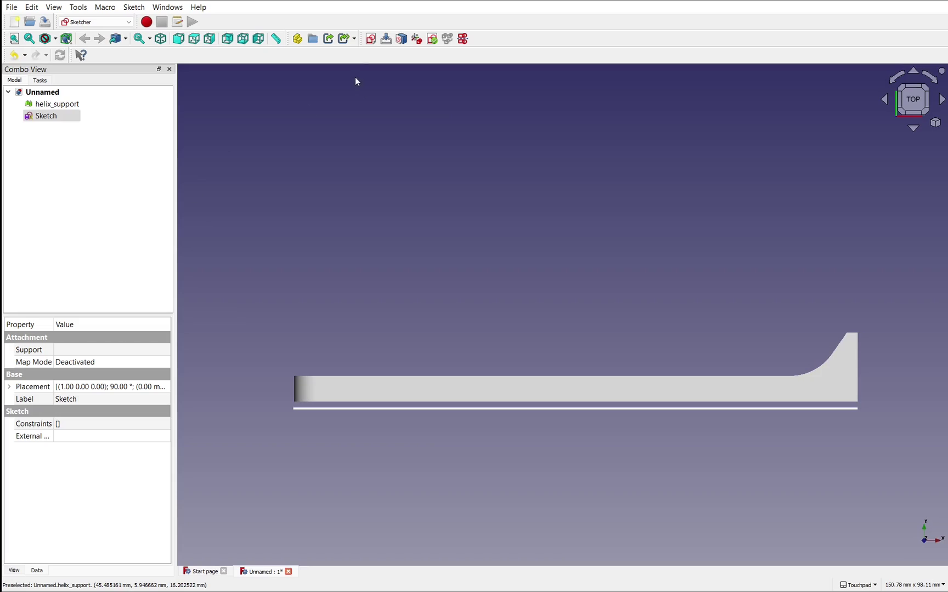
left_click(299, 138)
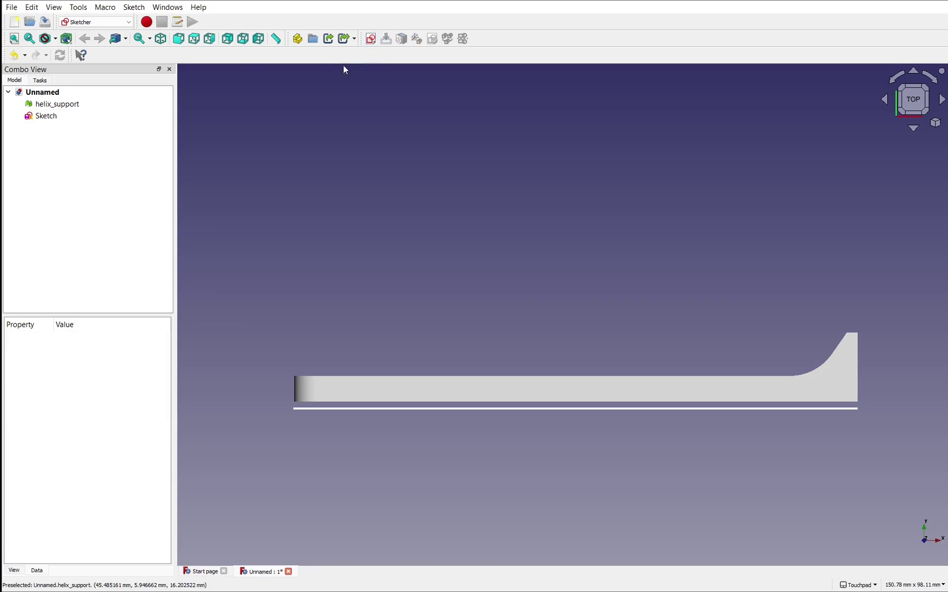
left_click(371, 40)
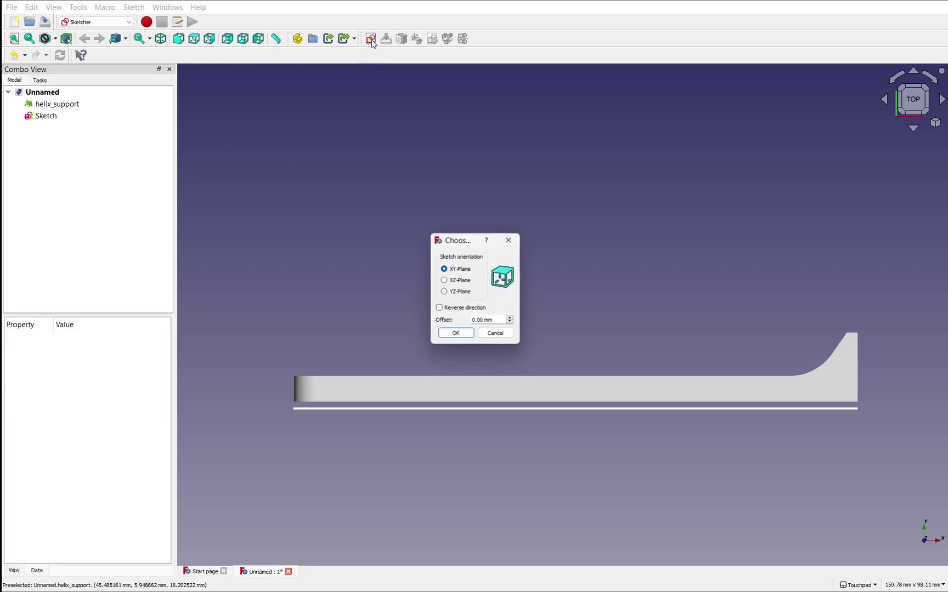
left_click(455, 334)
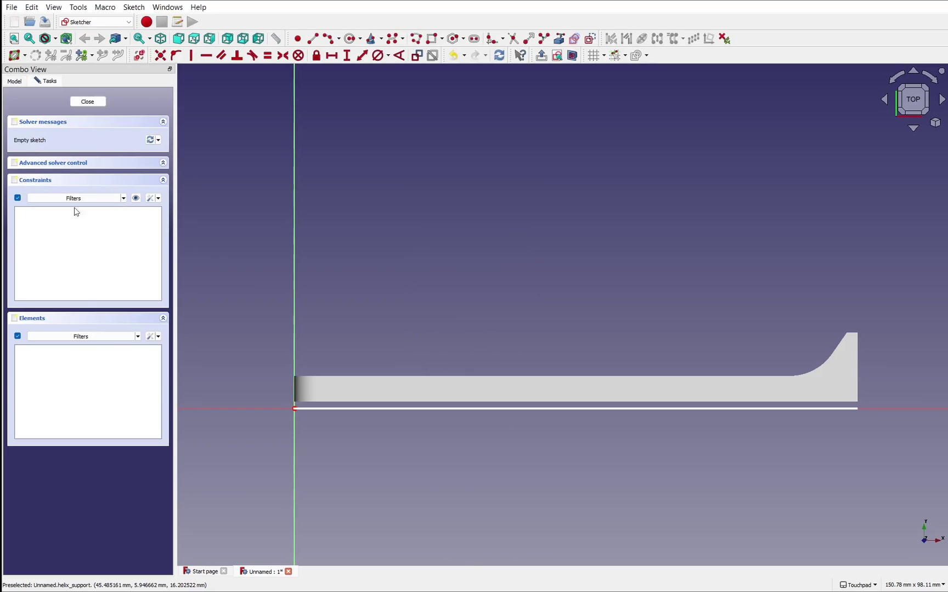
Drag the helix_support mesh down along Y by 1 mm, then 0.5 mm, with the transform tool
left_click(9, 83)
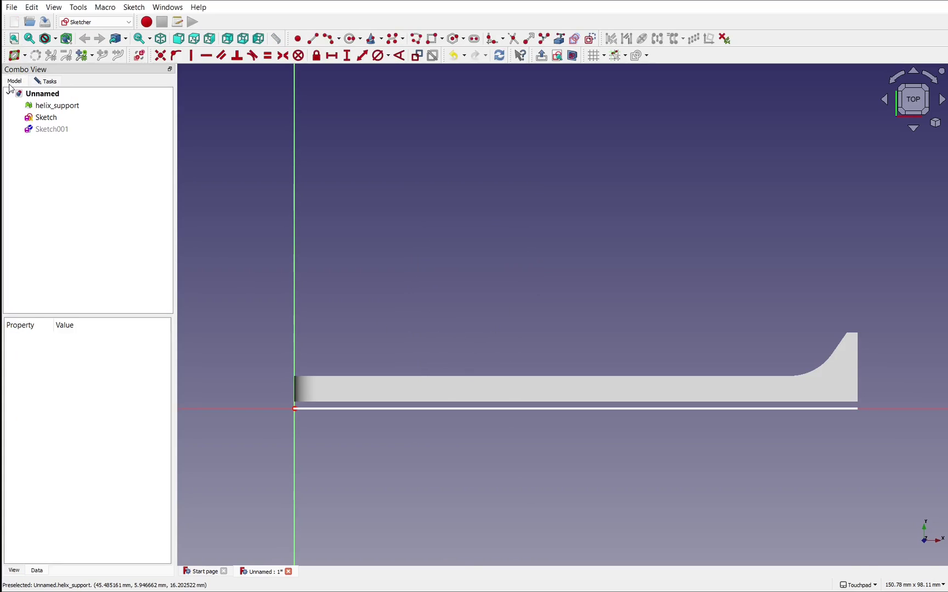
left_click(55, 105)
right_click(60, 115)
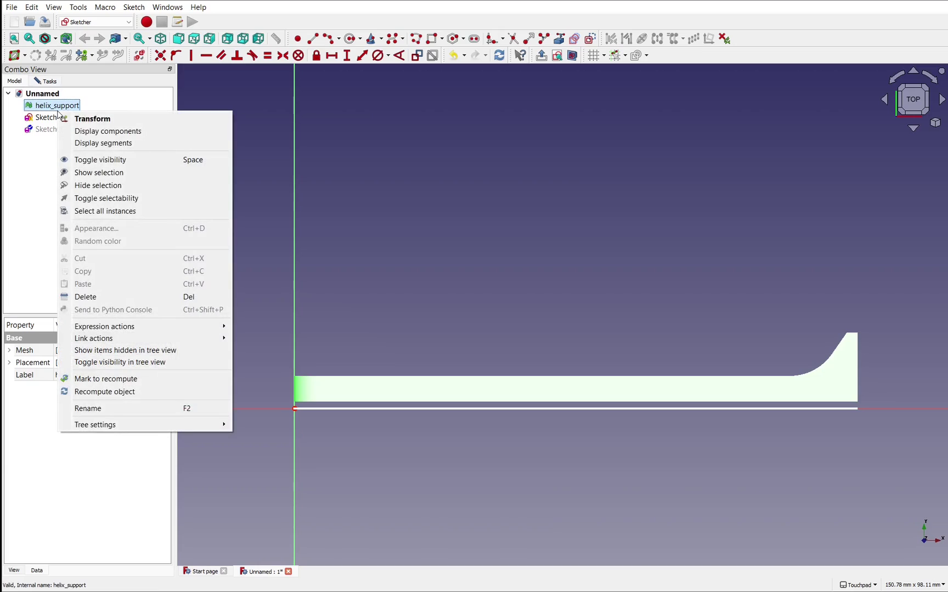
left_click(87, 119)
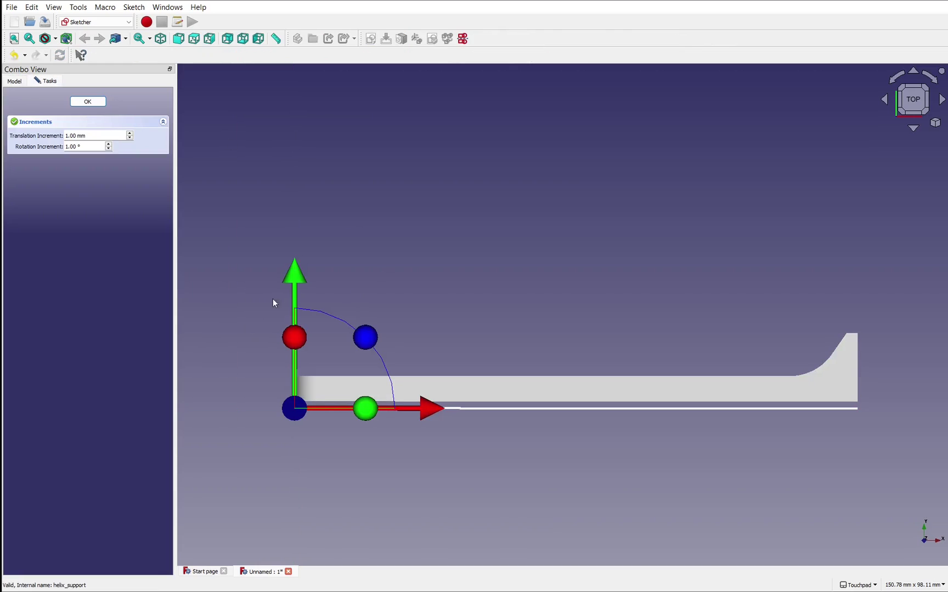
left_click_drag(293, 277, 296, 287)
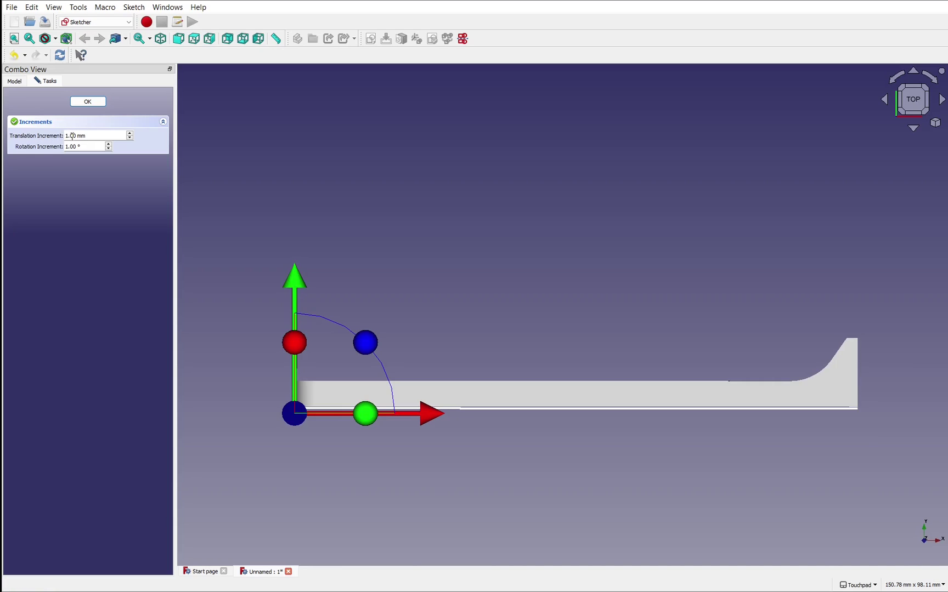
key("BackSpace")
type("5")
key("shift+Right")
type("0")
left_click_drag(295, 282, 291, 285)
left_click(88, 104)
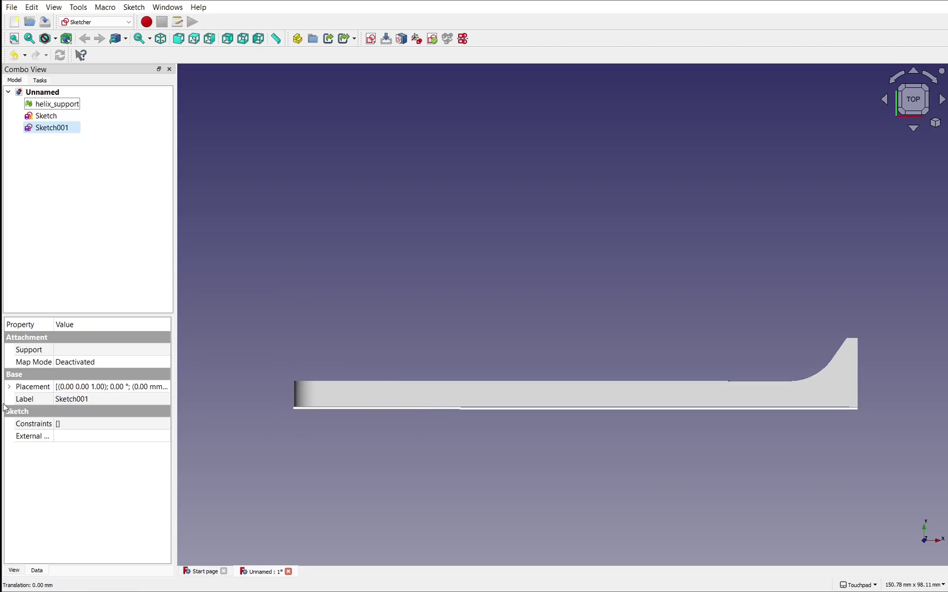
Set the mesh's Placement position y to -1.50 mm in the property editor
left_click(61, 116)
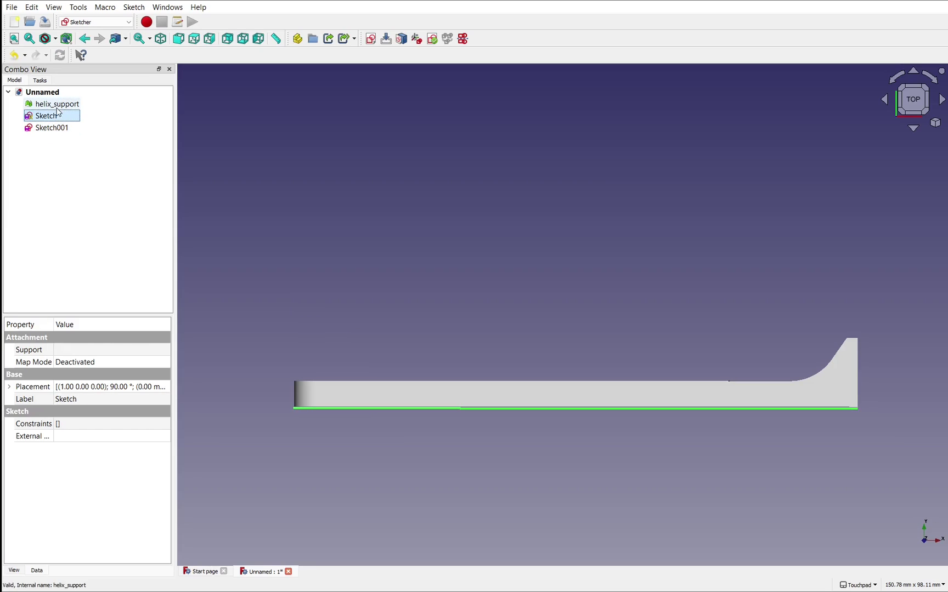
left_click(57, 107)
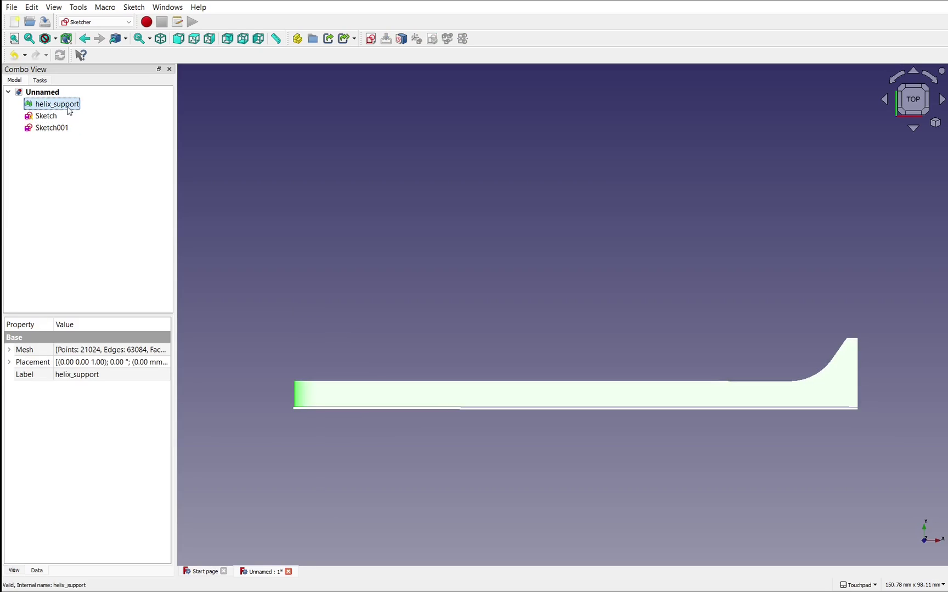
left_click(9, 362)
left_click(19, 399)
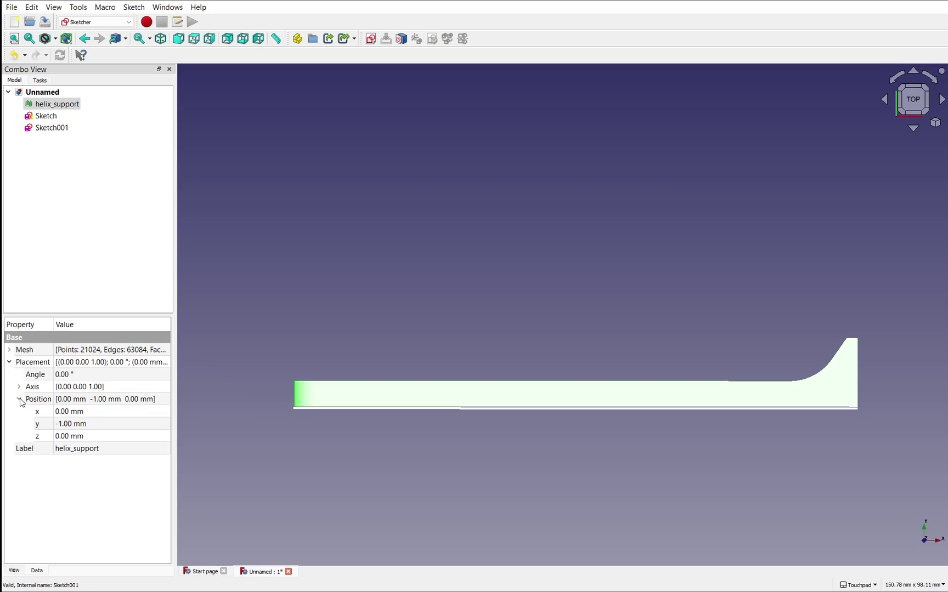
left_click(73, 425)
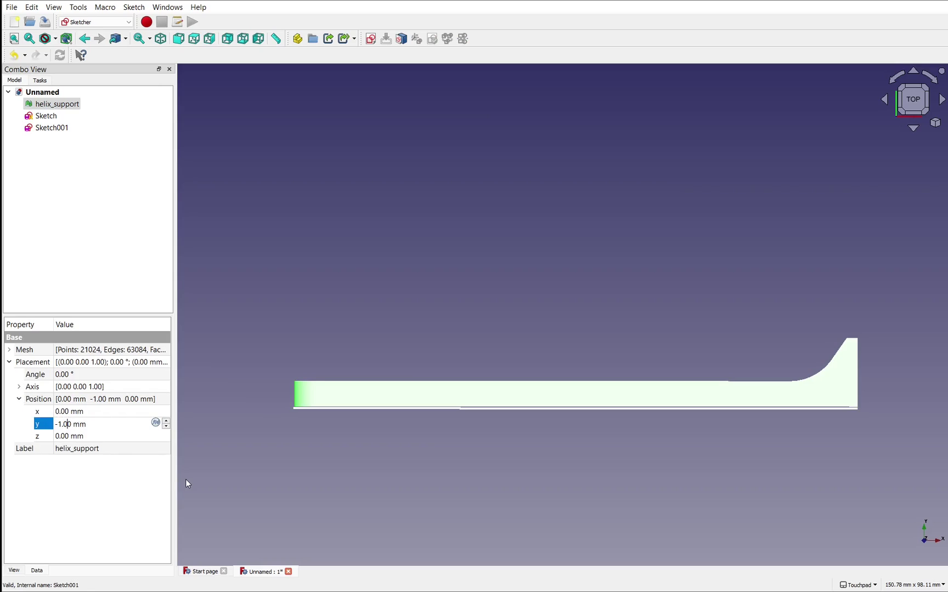
key("BackSpace")
type("5")
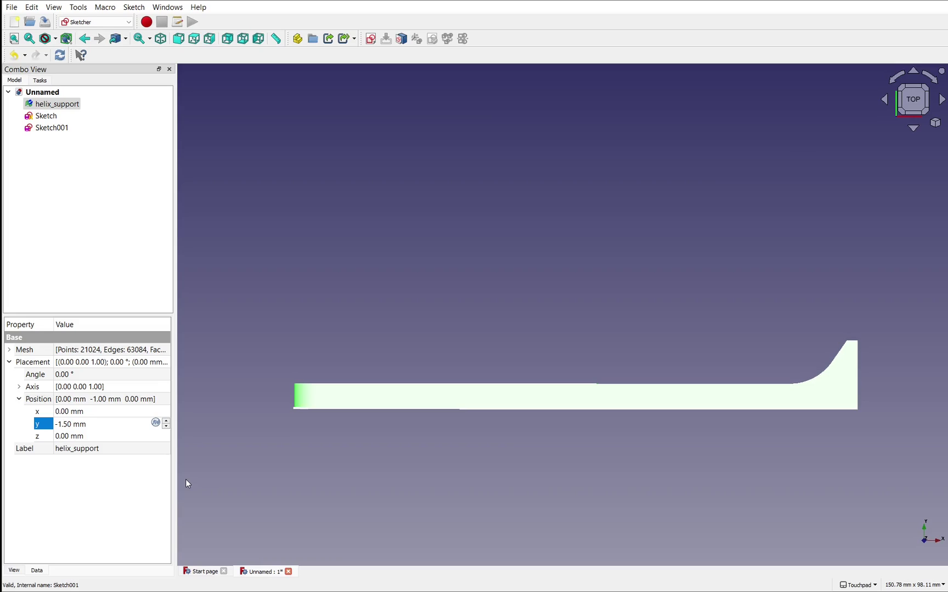
left_click(296, 174)
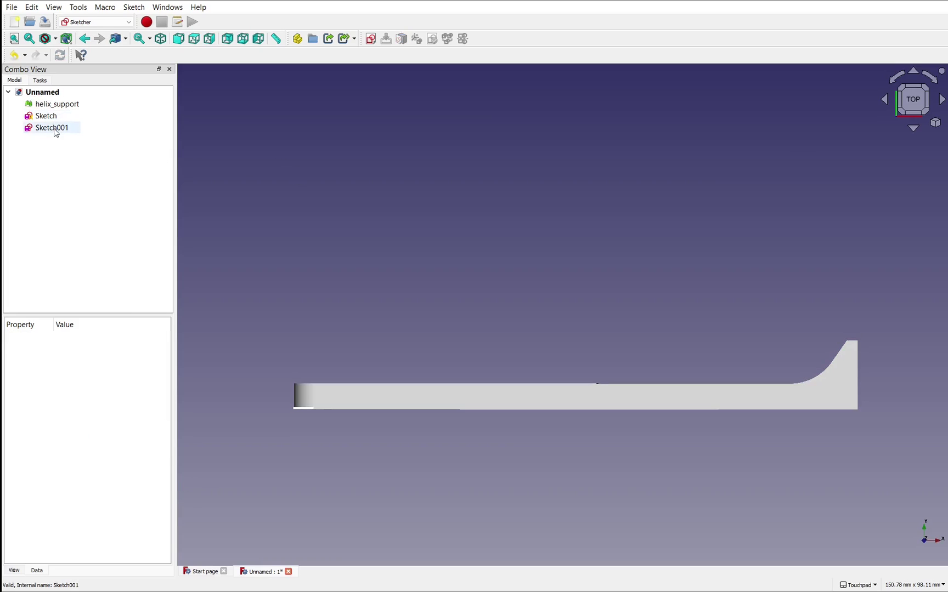
Open Sketch001 and trace the left, bottom and right edges with a polyline starting 5 mm up the axis
double_click(53, 128)
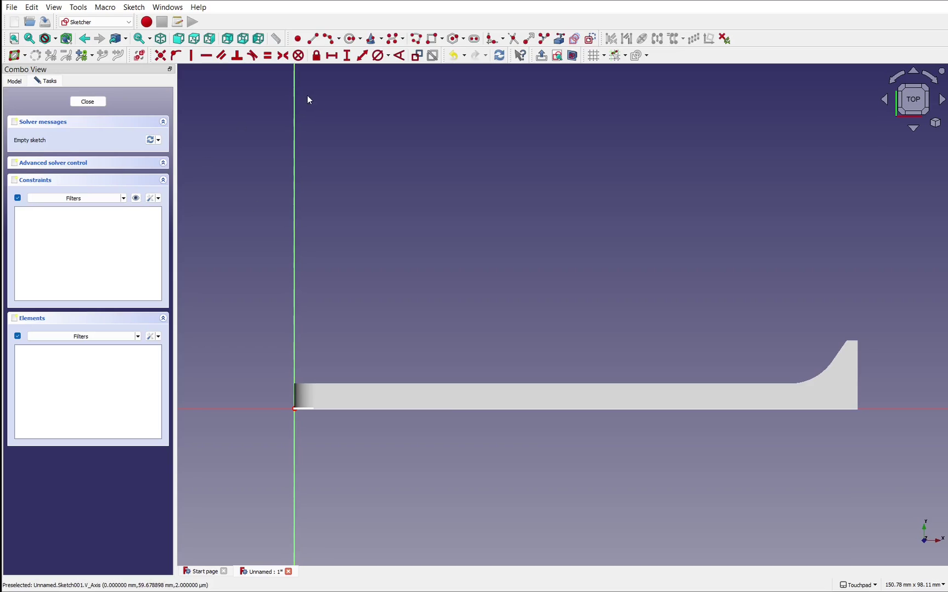
left_click(418, 42)
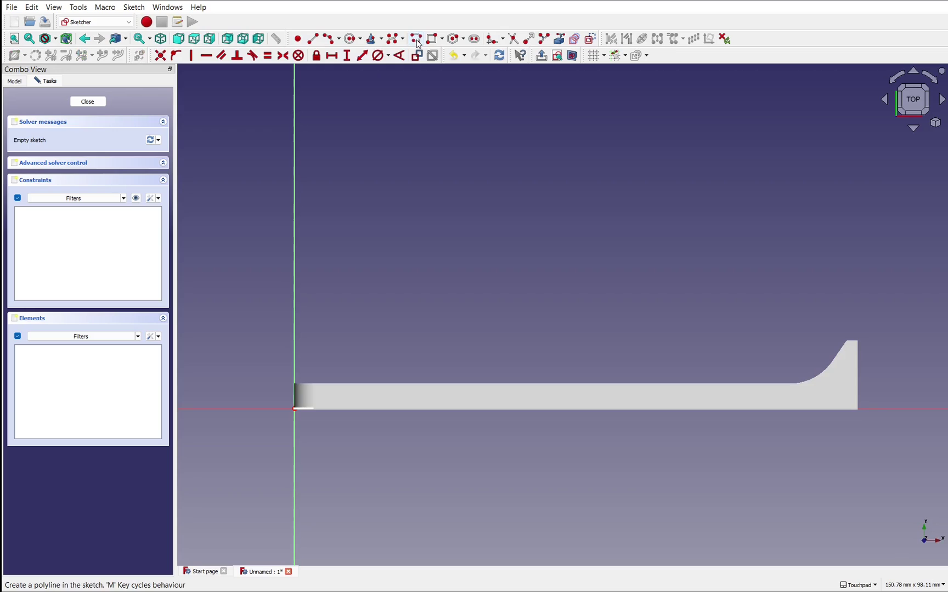
left_click(295, 381)
left_click(295, 408)
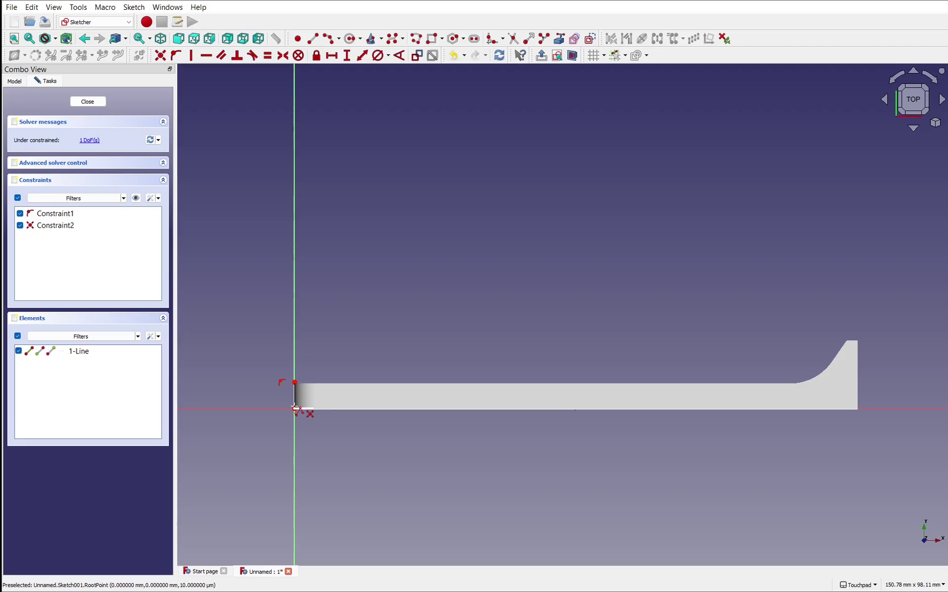
left_click(862, 409)
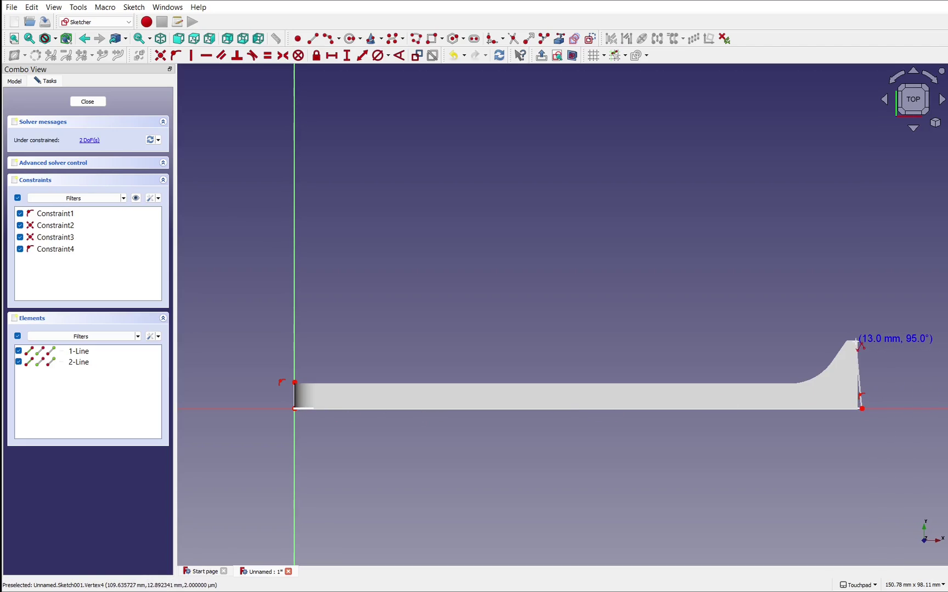
left_click(863, 342)
left_click(848, 340)
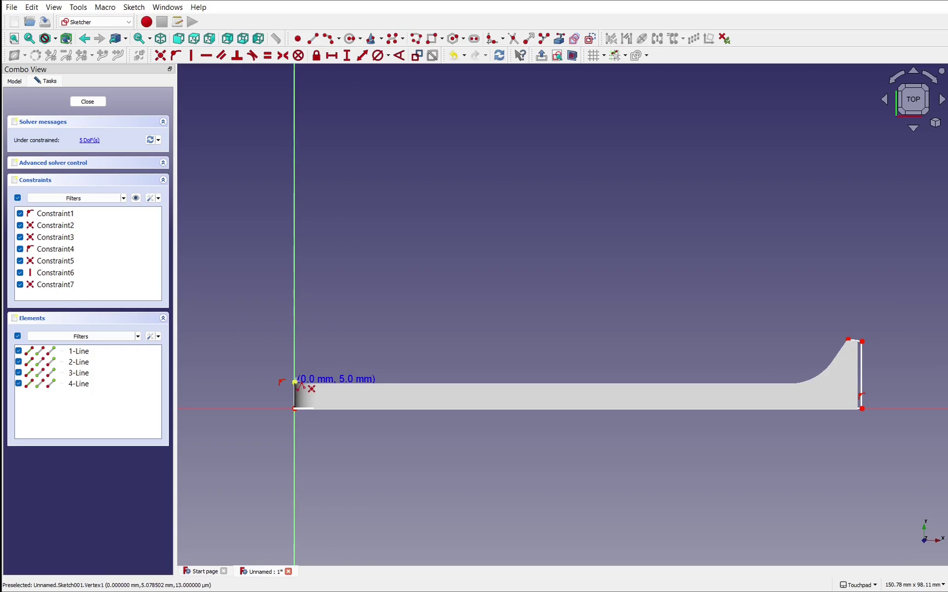
Add a top line from the top-left vertex to where the curve begins
left_click(131, 162)
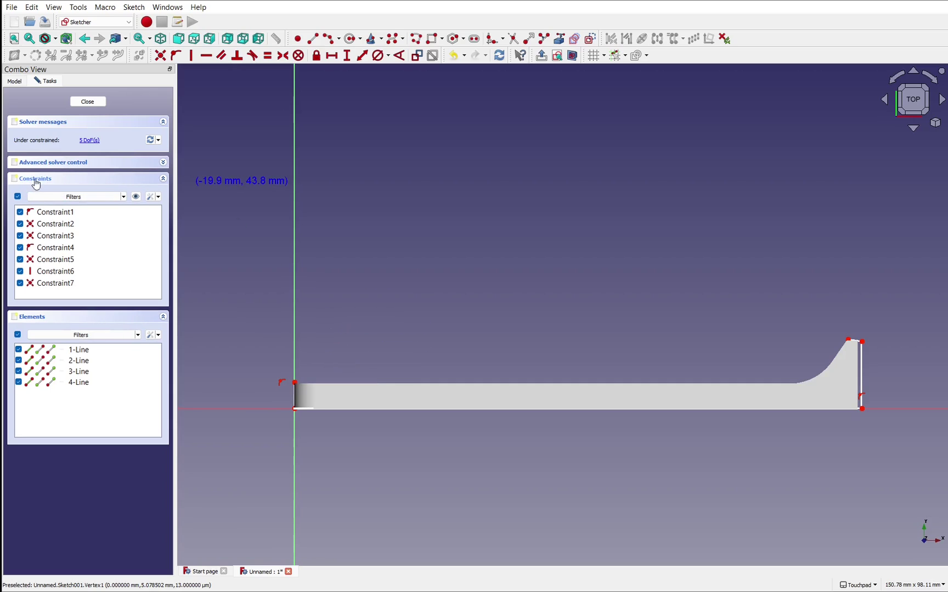
left_click(158, 197)
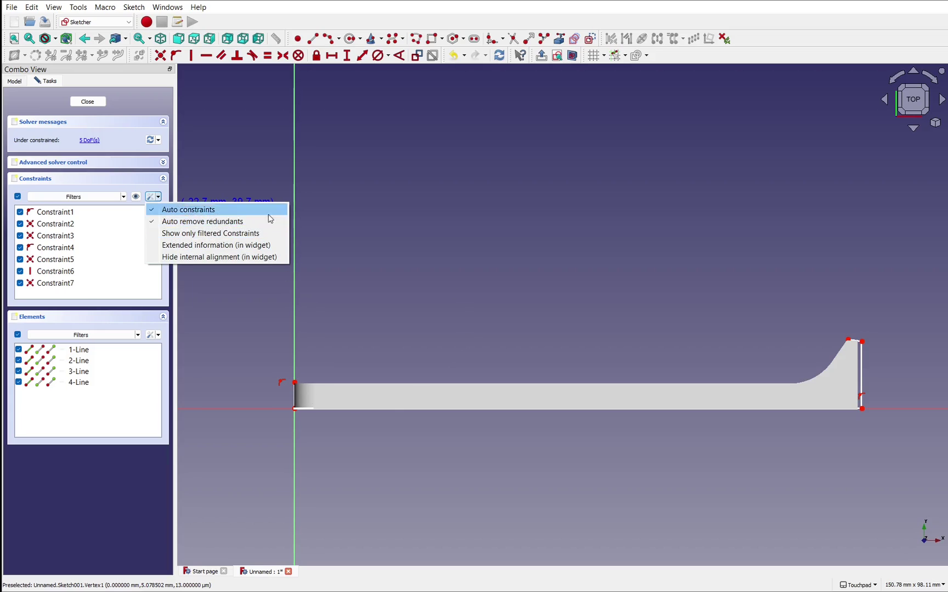
left_click(295, 384)
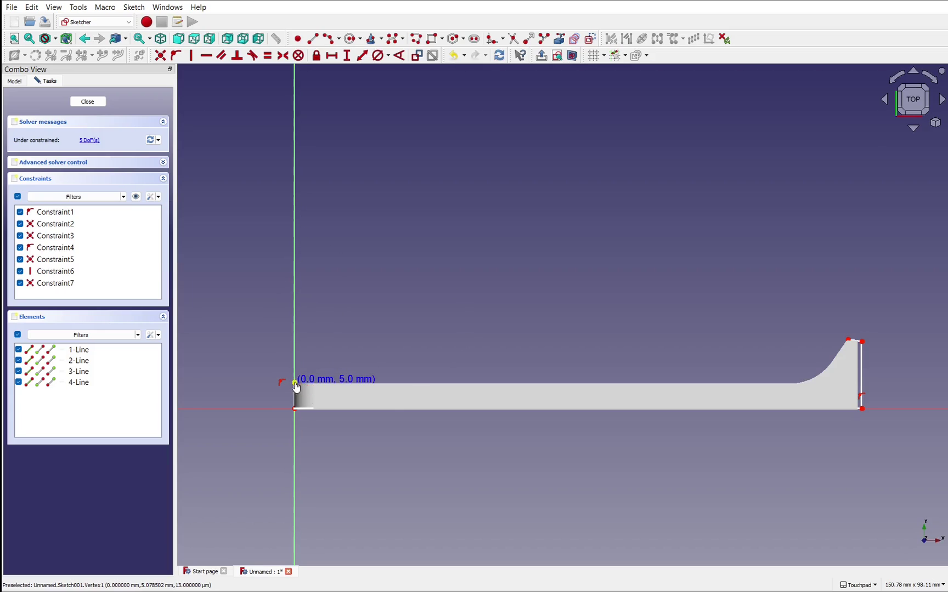
left_click(294, 382)
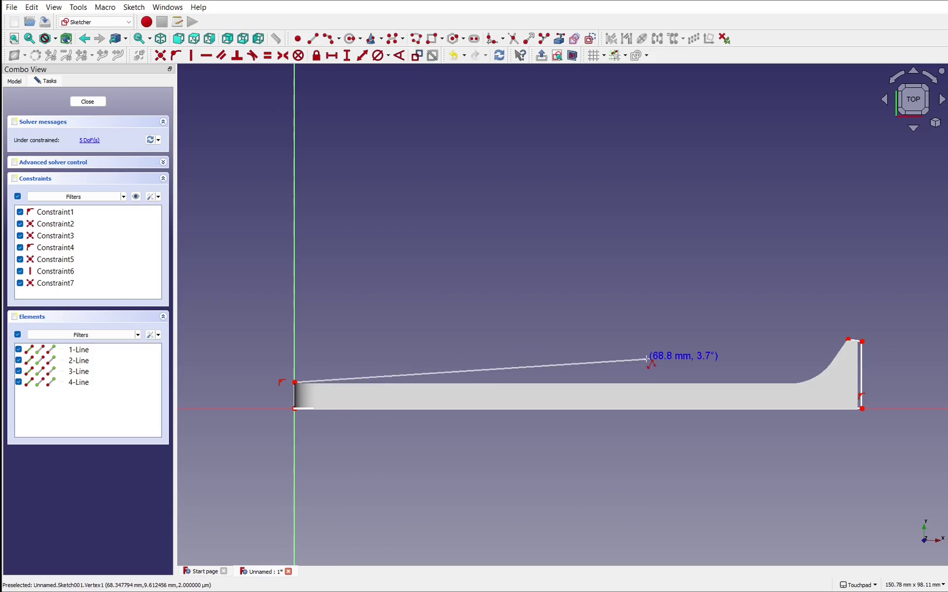
left_click(797, 382)
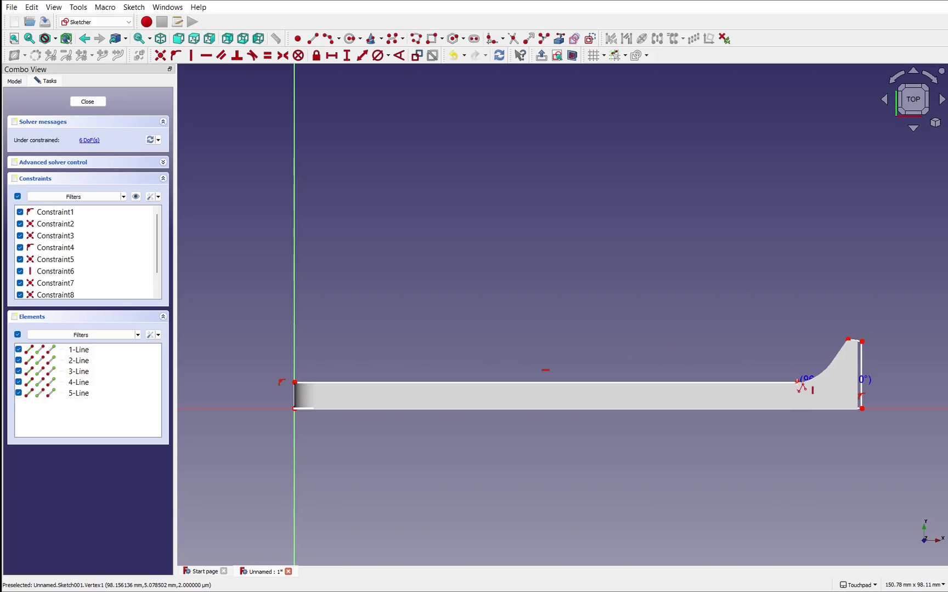
right_click(776, 310)
right_click(784, 311)
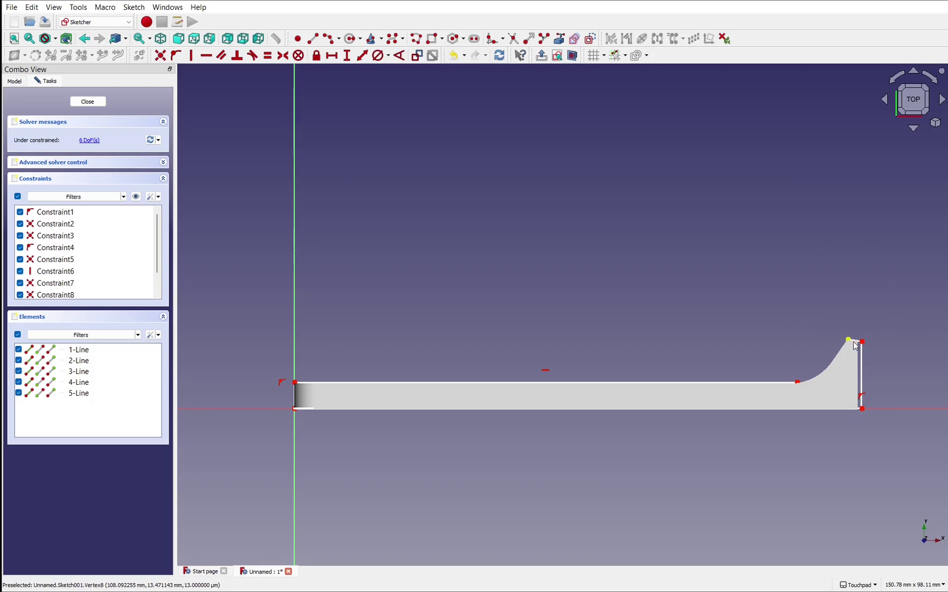
Make the short top edge horizontal and drag the right edge and curve endpoint onto the mesh
scroll(854, 345, "up", 5)
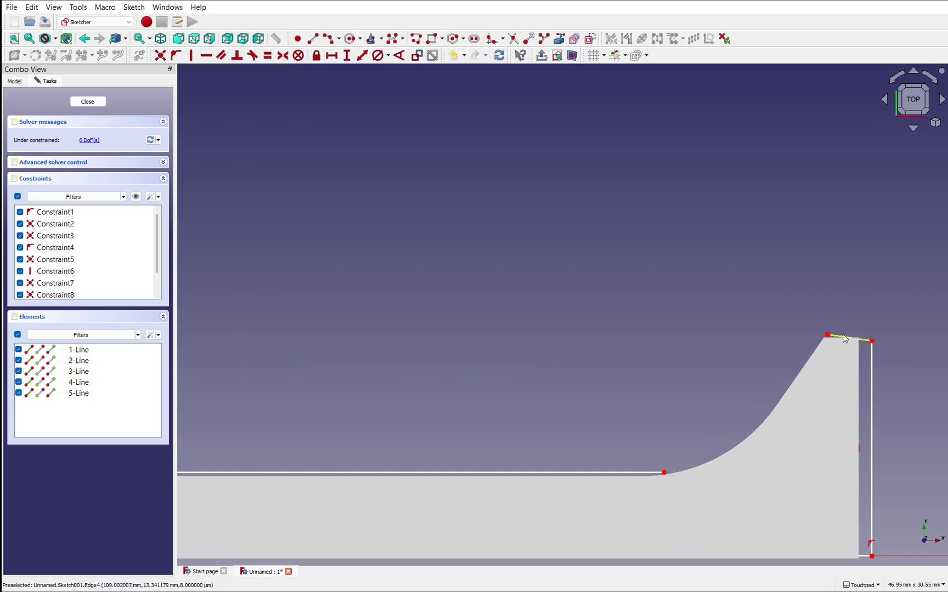
left_click(847, 340)
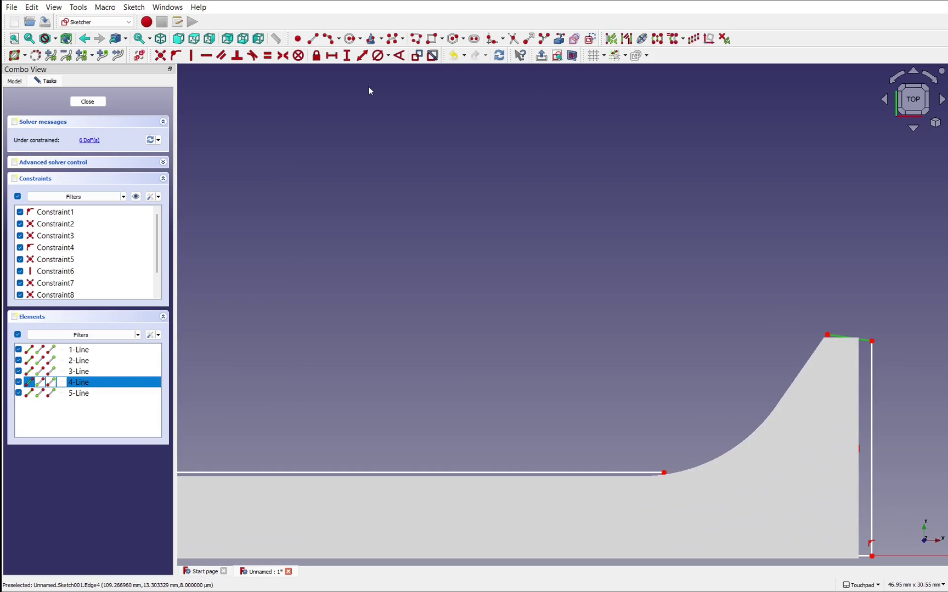
left_click(206, 55)
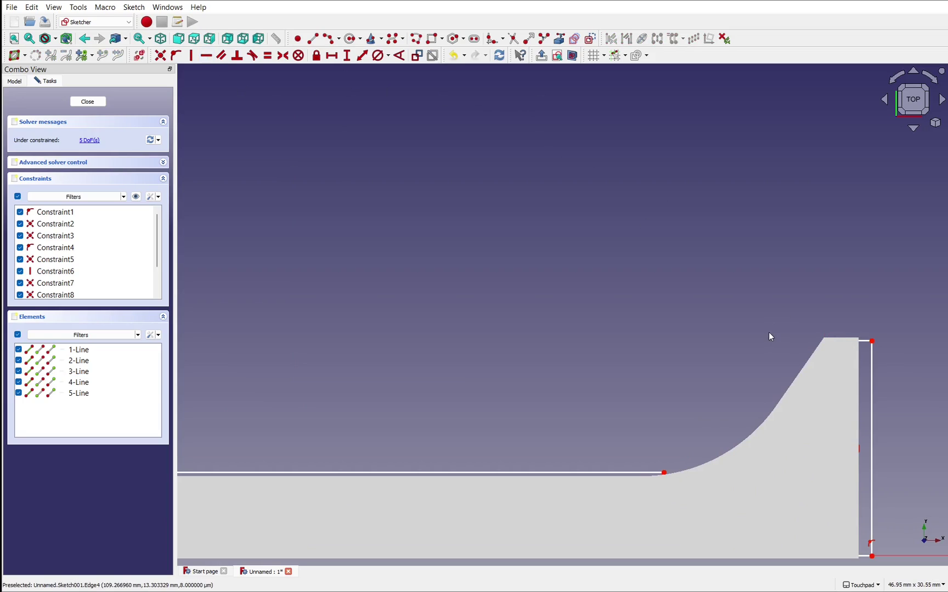
left_click_drag(872, 414, 861, 413)
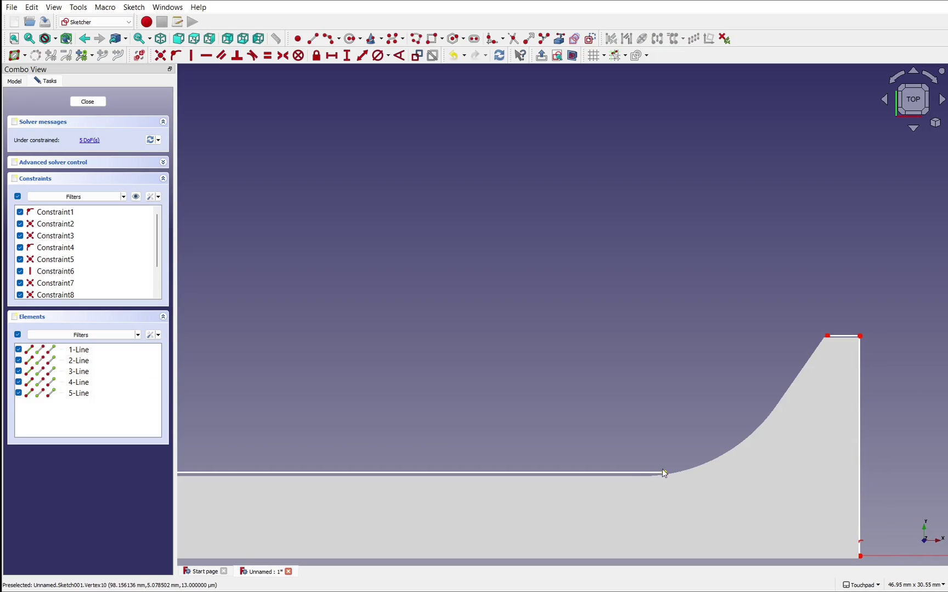
left_click_drag(664, 473, 655, 475)
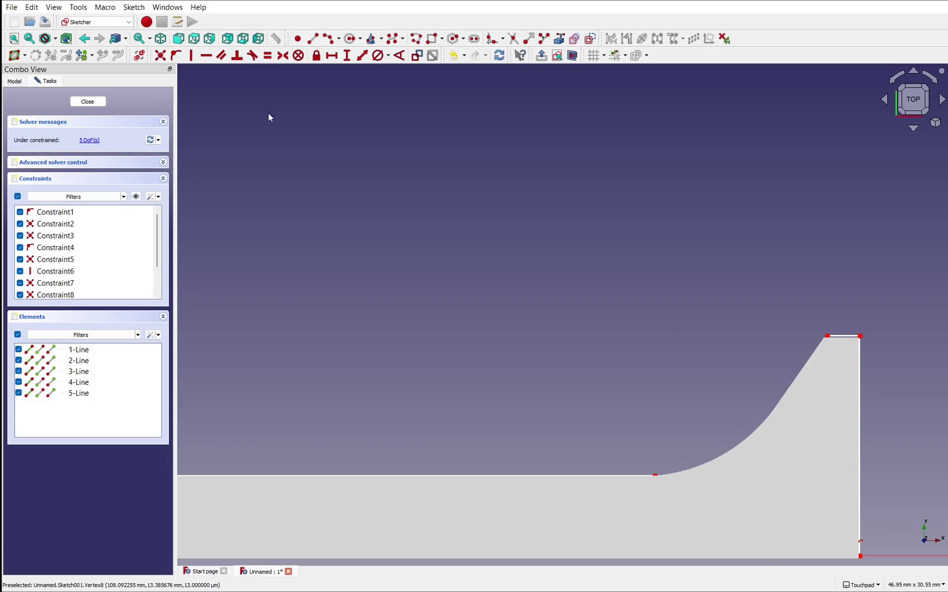
Draw a three-point arc along the mesh curve, from its lower endpoint to the upper vertex
left_click(338, 40)
left_click(345, 67)
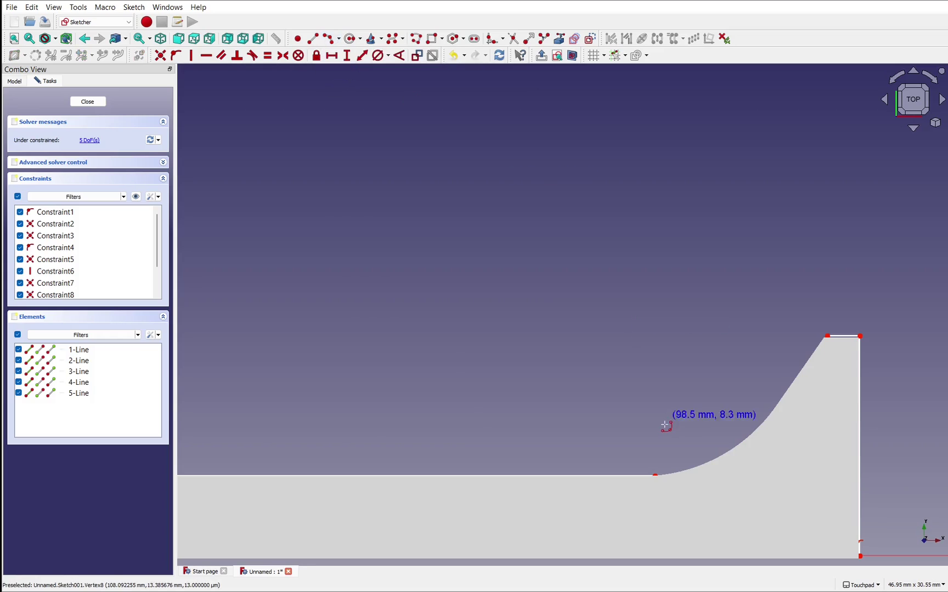
left_click(655, 474)
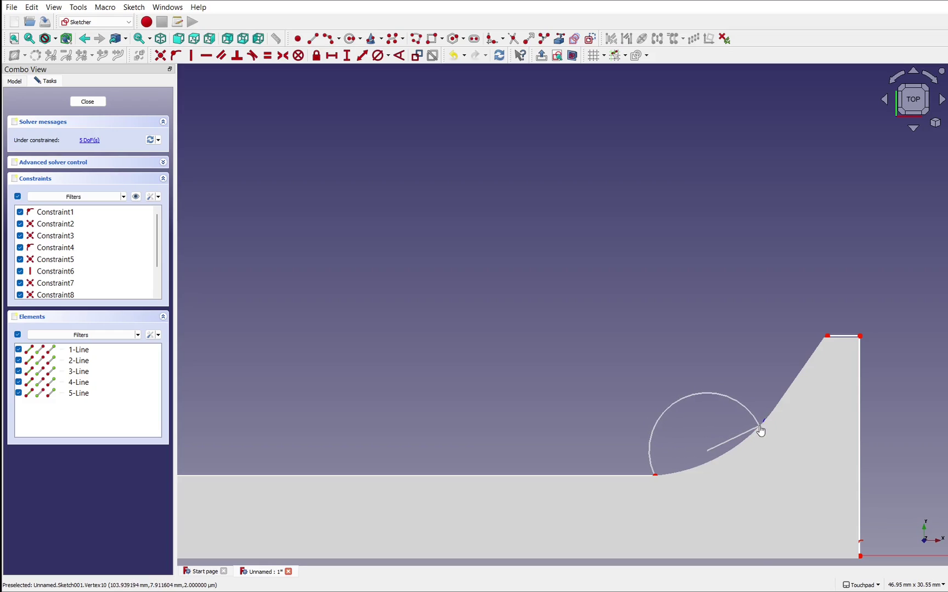
left_click(762, 427)
left_click(726, 453)
right_click(692, 455)
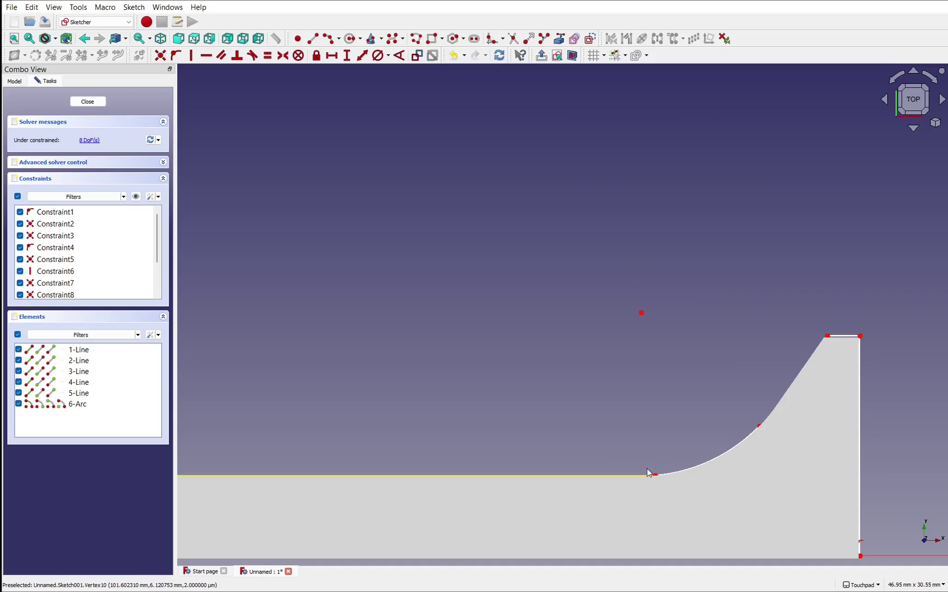
Make the arc tangent to the long top line, accepting the constraint substitution
left_click(631, 475)
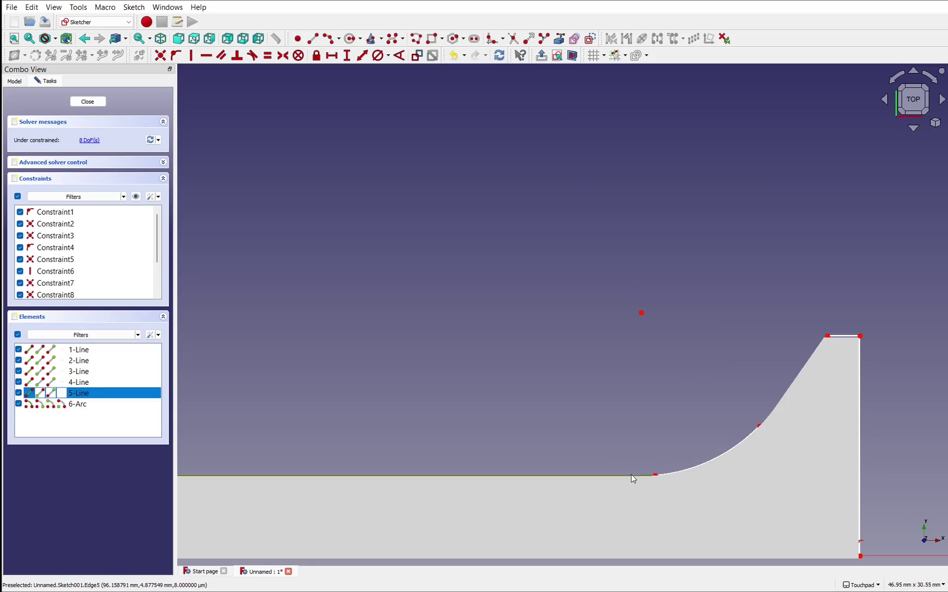
left_click(721, 457)
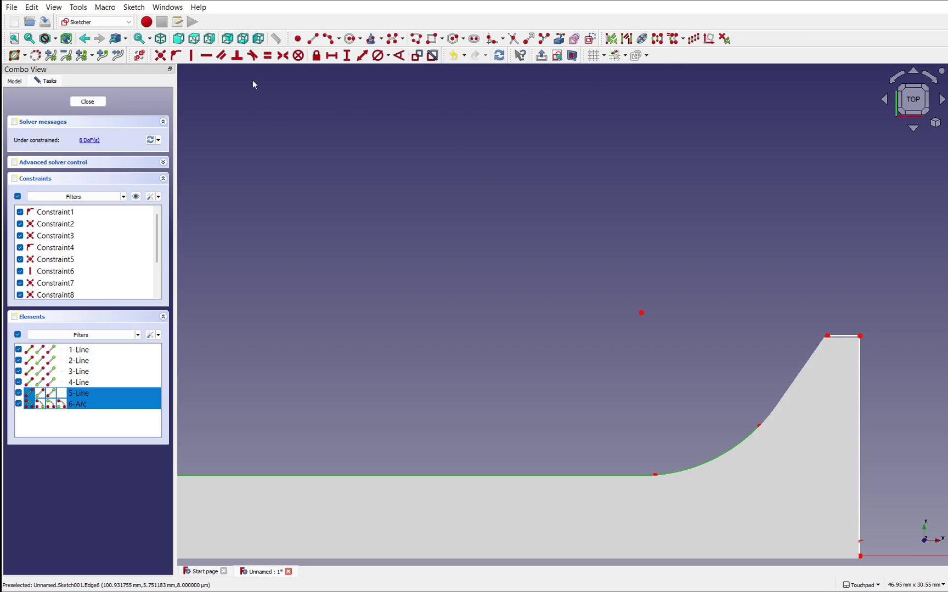
left_click(252, 55)
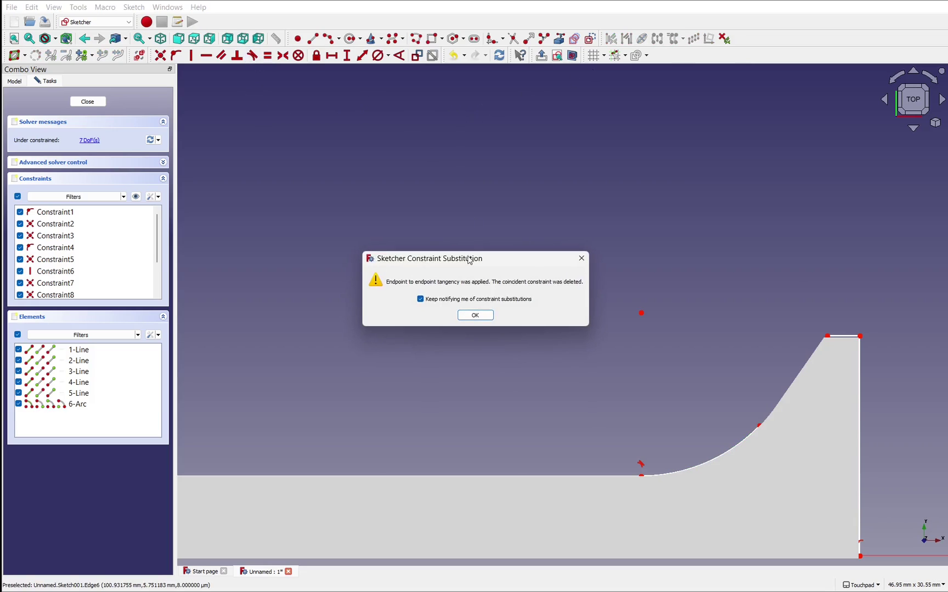
left_click(477, 315)
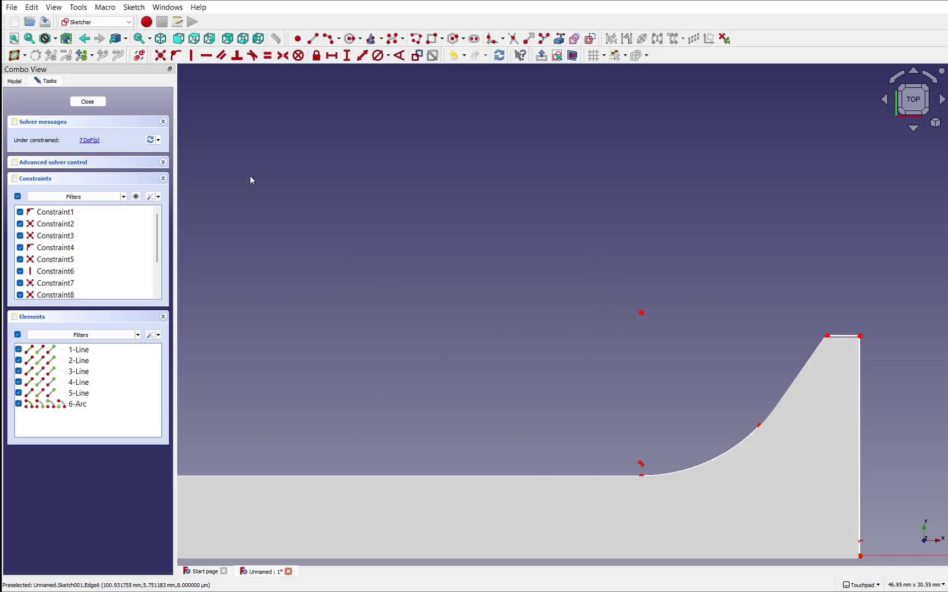
Draw a diagonal line from the arc's upper end to the incline's top-left corner
left_click(377, 56)
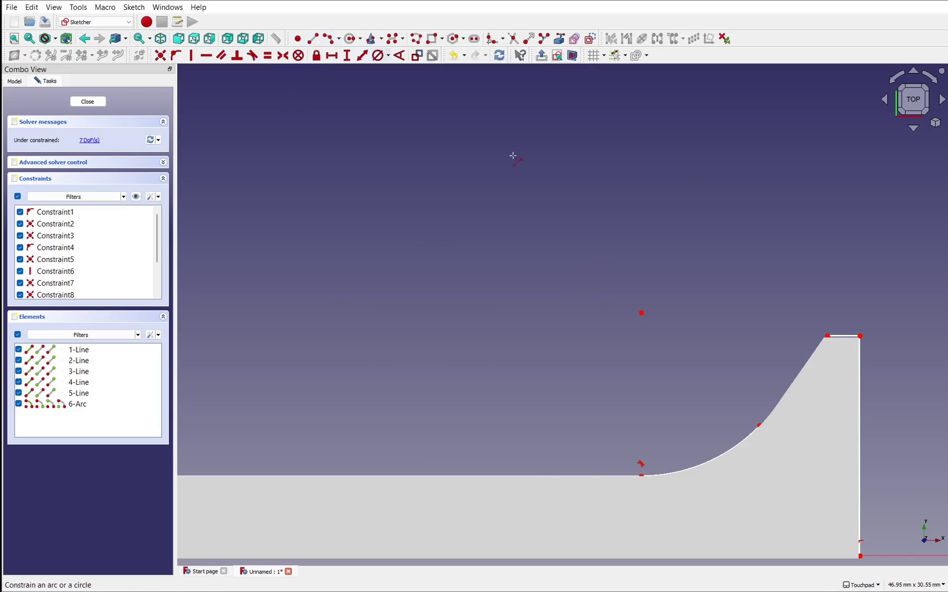
left_click(759, 425)
left_click(826, 335)
right_click(741, 402)
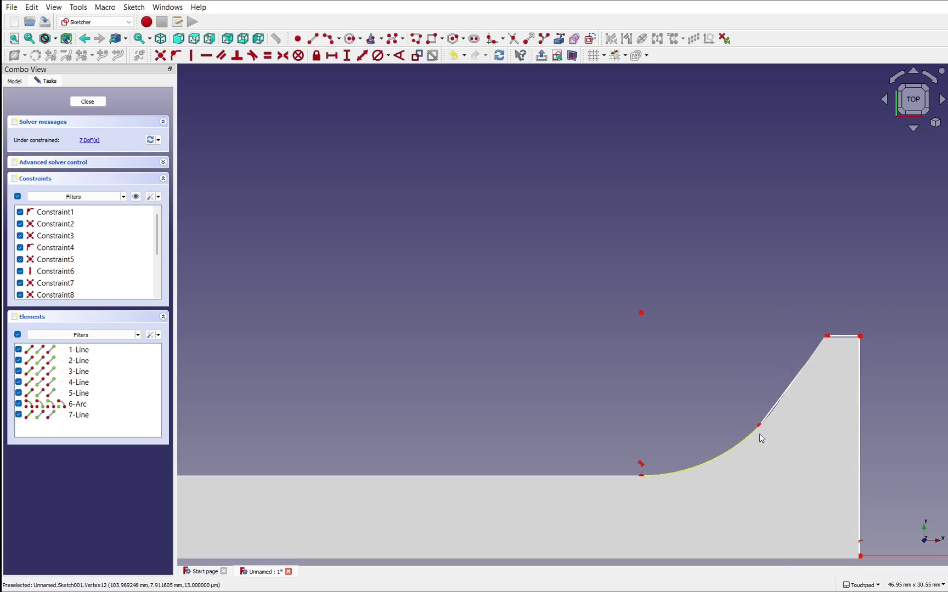
Constrain the arc tangent to the new diagonal line
left_click(739, 441)
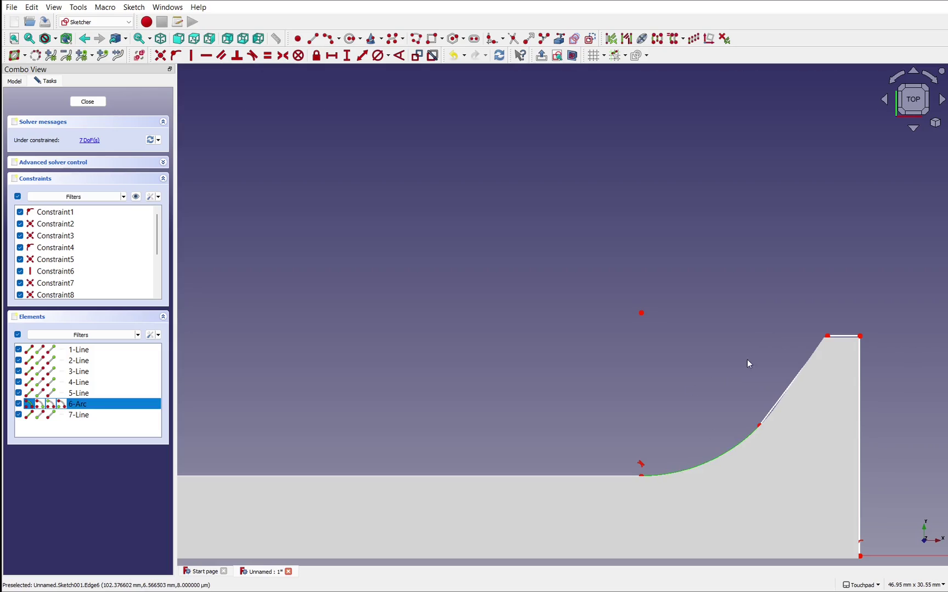
left_click(789, 382)
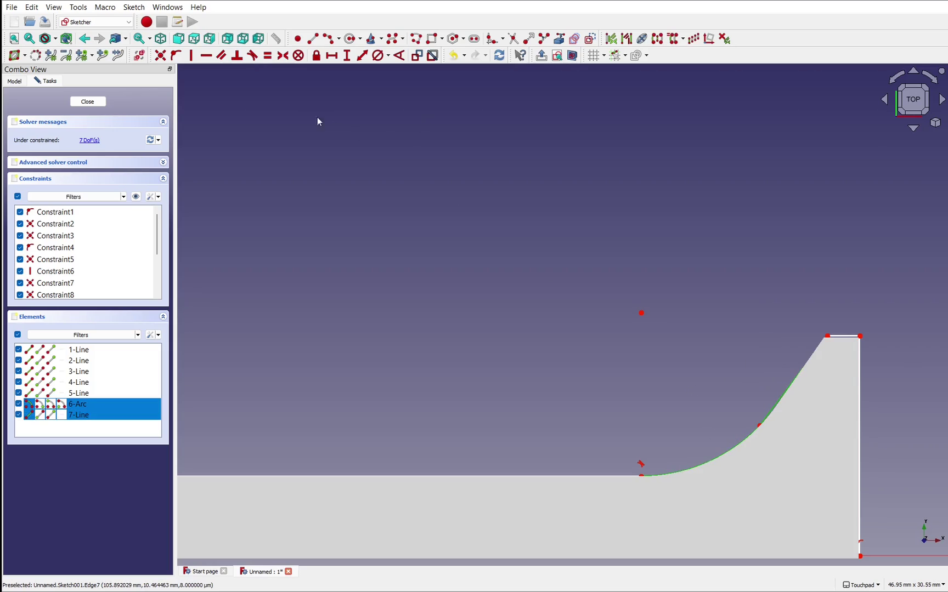
left_click(253, 55)
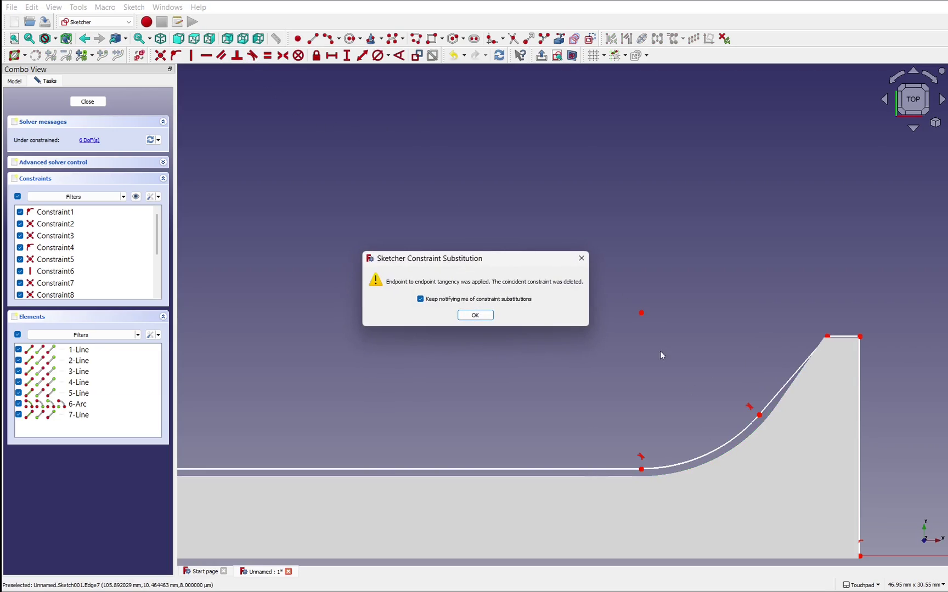
left_click(466, 316)
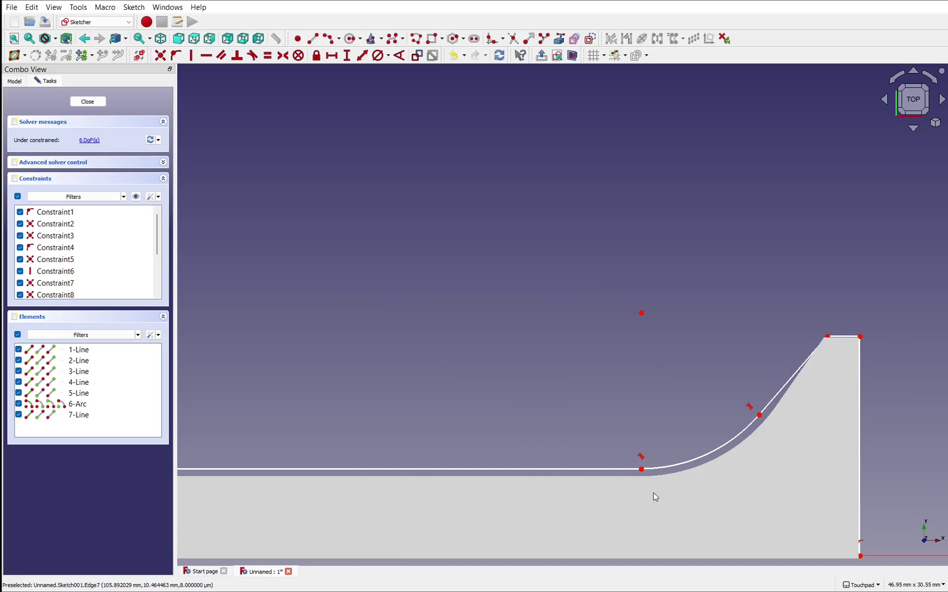
Drag the arc endpoint, diagonal corner, arc-line junction and arc centre to fit the mesh
left_click_drag(643, 475, 645, 474)
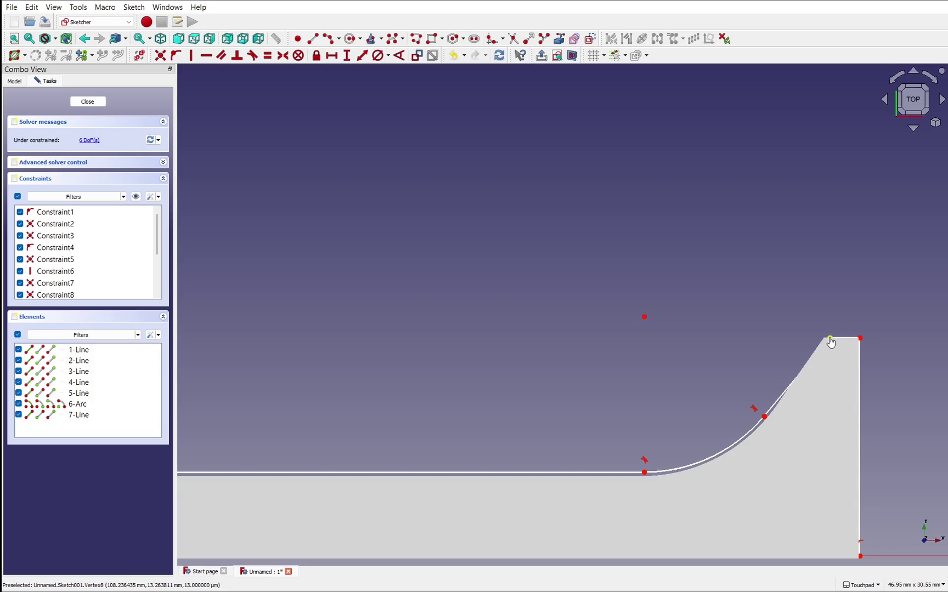
left_click_drag(831, 343, 824, 342)
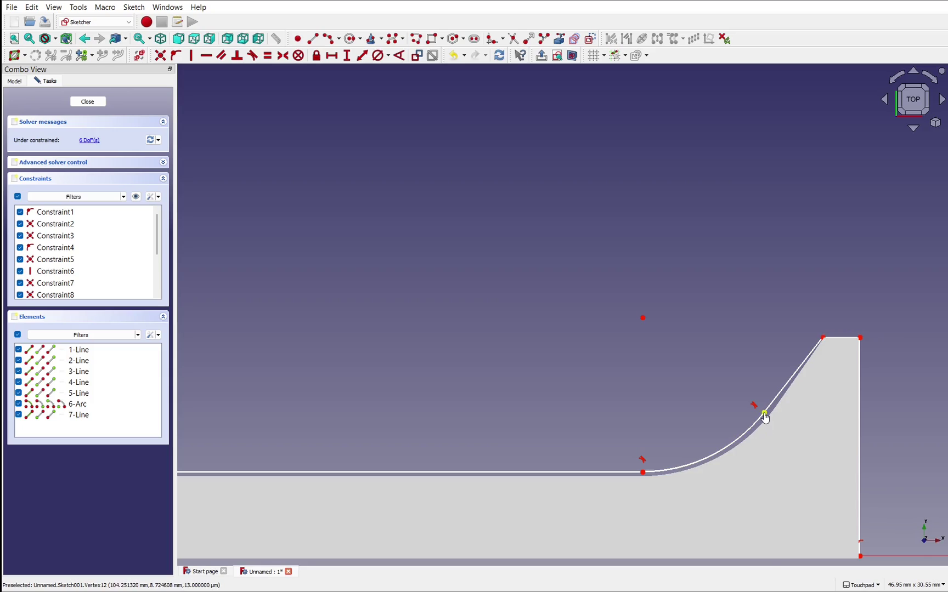
left_click_drag(765, 418, 766, 417)
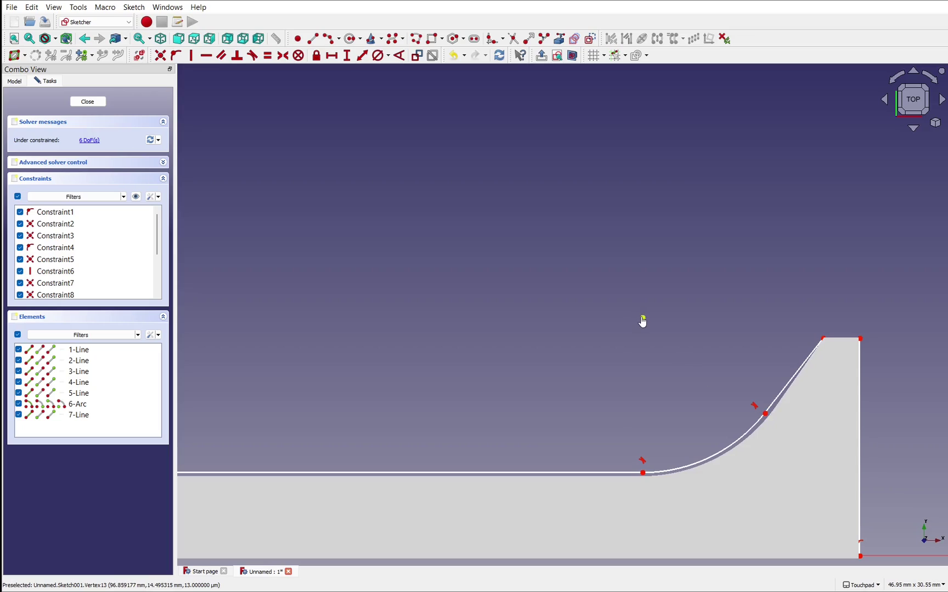
left_click_drag(643, 319, 648, 327)
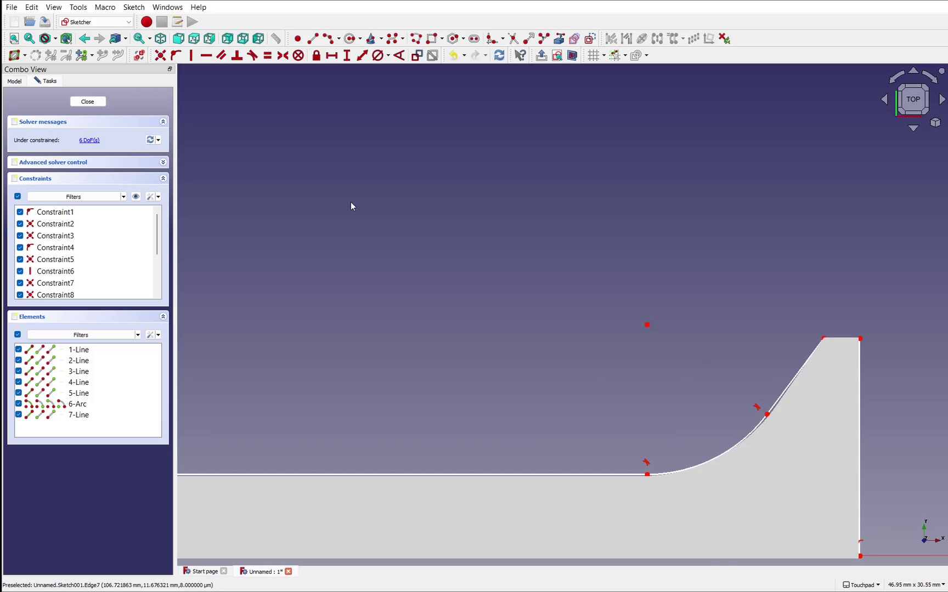
Close Sketch001 and hide the helix_support mesh
left_click(89, 101)
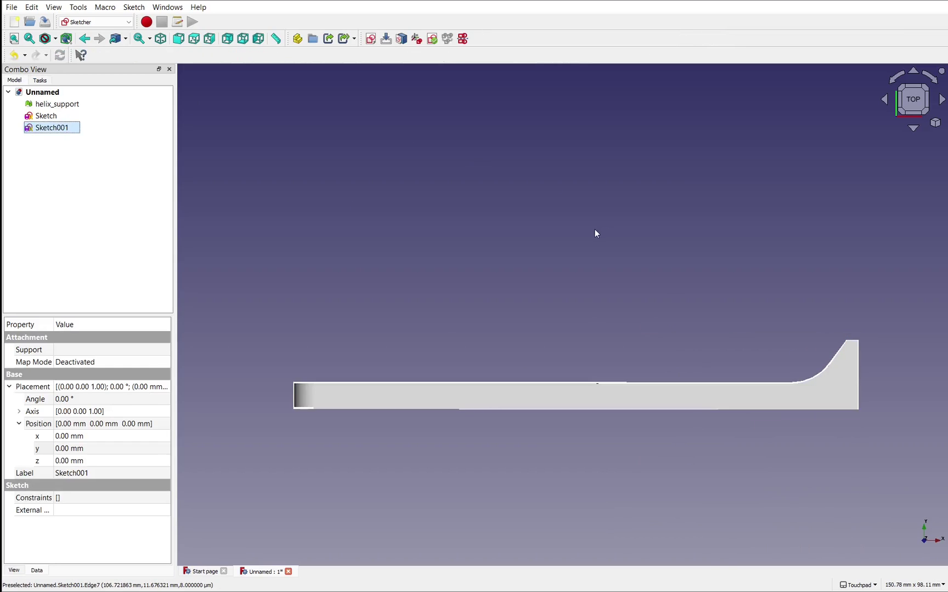
middle_click_drag(609, 241, 662, 376)
left_click(606, 323)
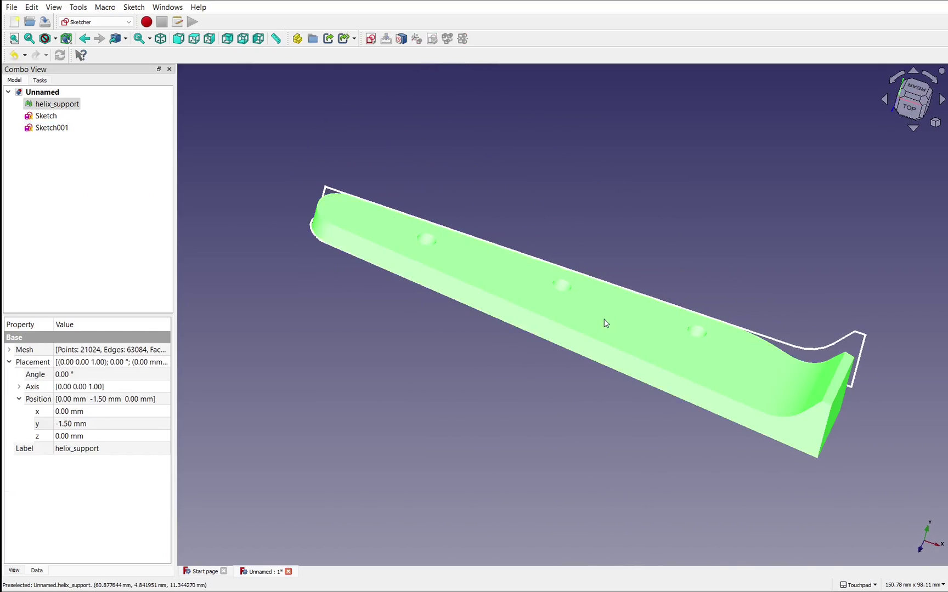
key("space")
Frame the two outlines and highlight Sketch and Sketch001 in turn to compare them
mouse_move(620, 310)
middle_mouse_down()
mouse_move(415, 321)
mouse_move(626, 330)
mouse_move(559, 308)
mouse_move(565, 353)
mouse_move(658, 249)
mouse_move(592, 203)
mouse_move(543, 245)
mouse_move(617, 313)
mouse_move(650, 289)
mouse_move(677, 227)
mouse_move(653, 286)
middle_mouse_up()
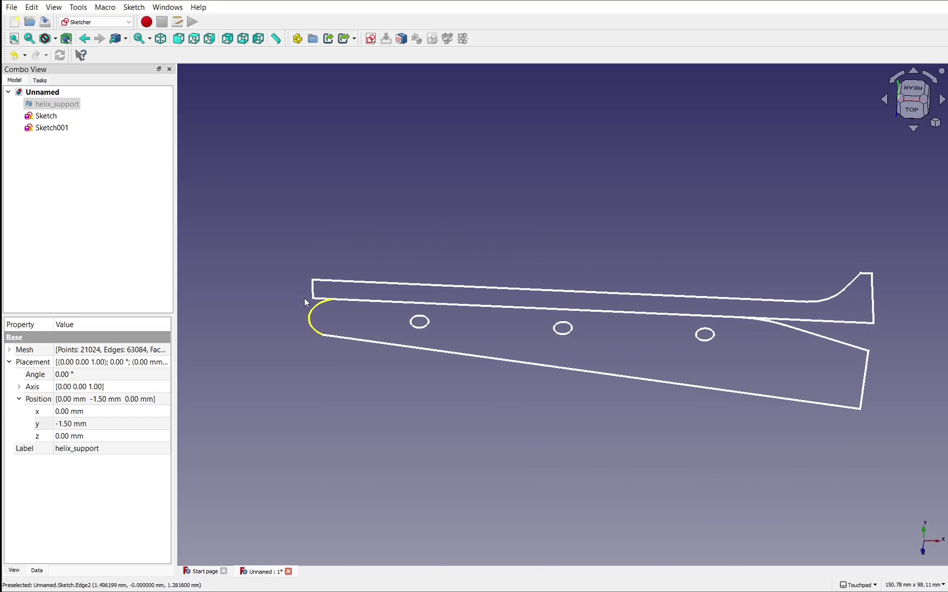
scroll(313, 294, "up", 2)
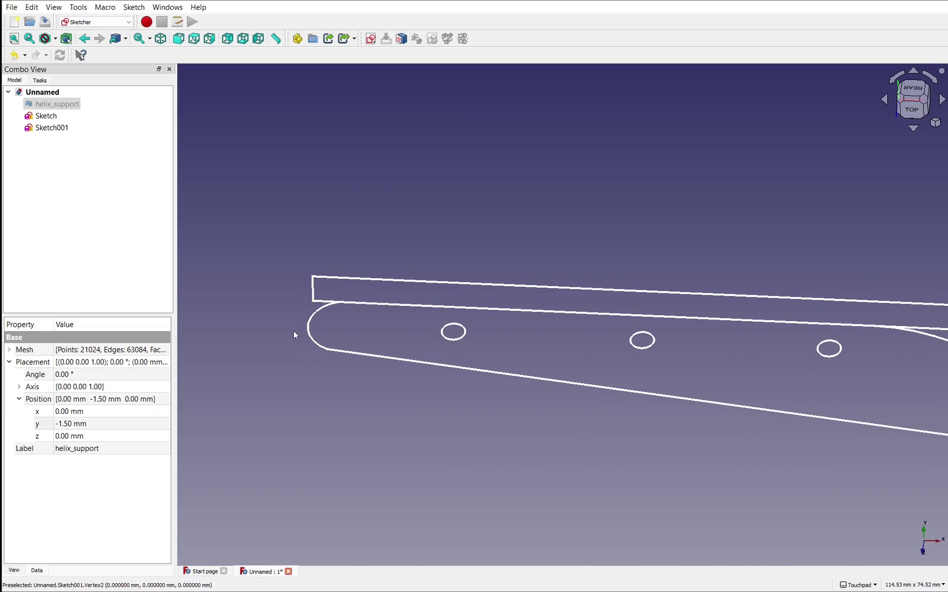
middle_click_drag(287, 348, 223, 370)
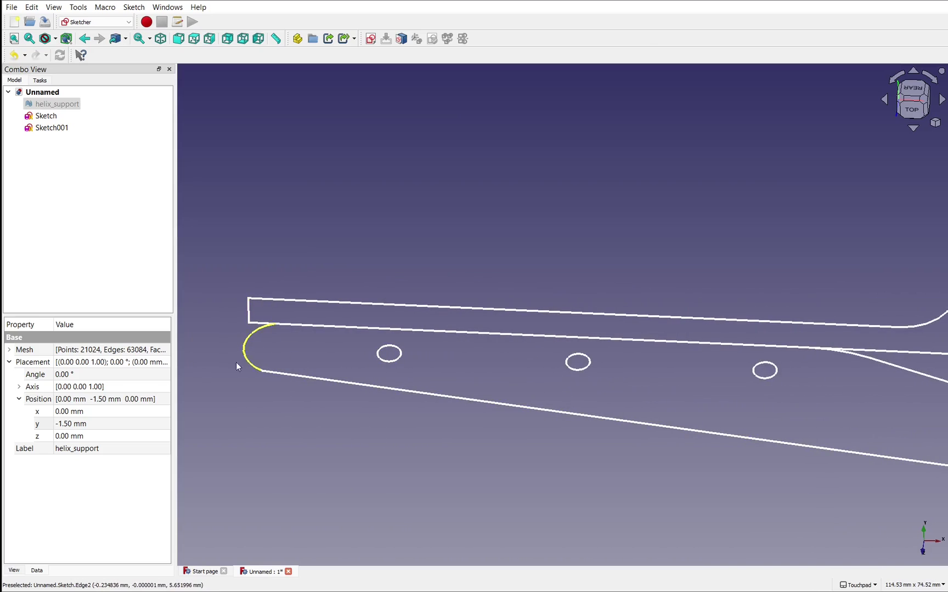
mouse_move(256, 311)
middle_mouse_down()
mouse_move(509, 310)
mouse_move(490, 374)
mouse_move(523, 345)
mouse_move(523, 299)
middle_mouse_up()
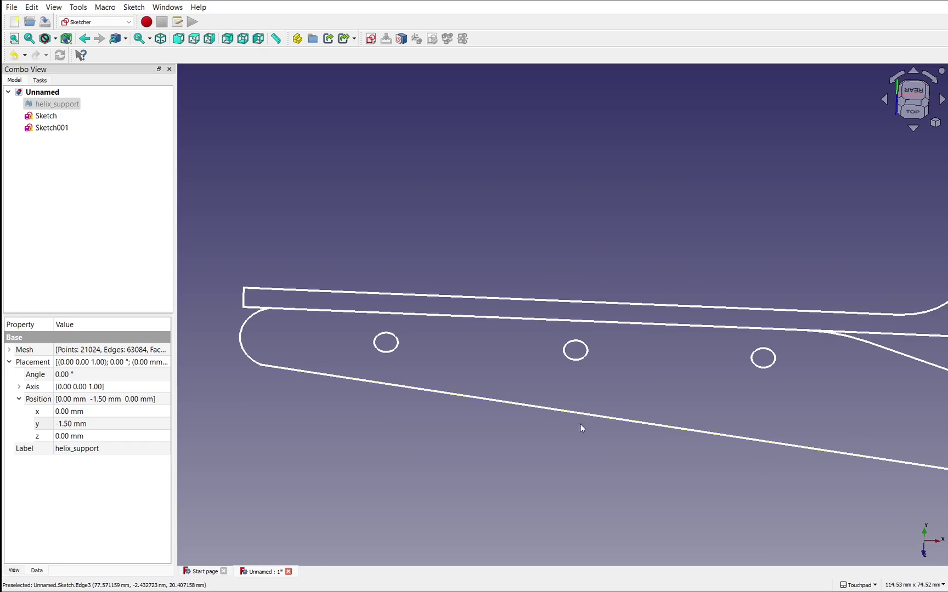
left_click(46, 116)
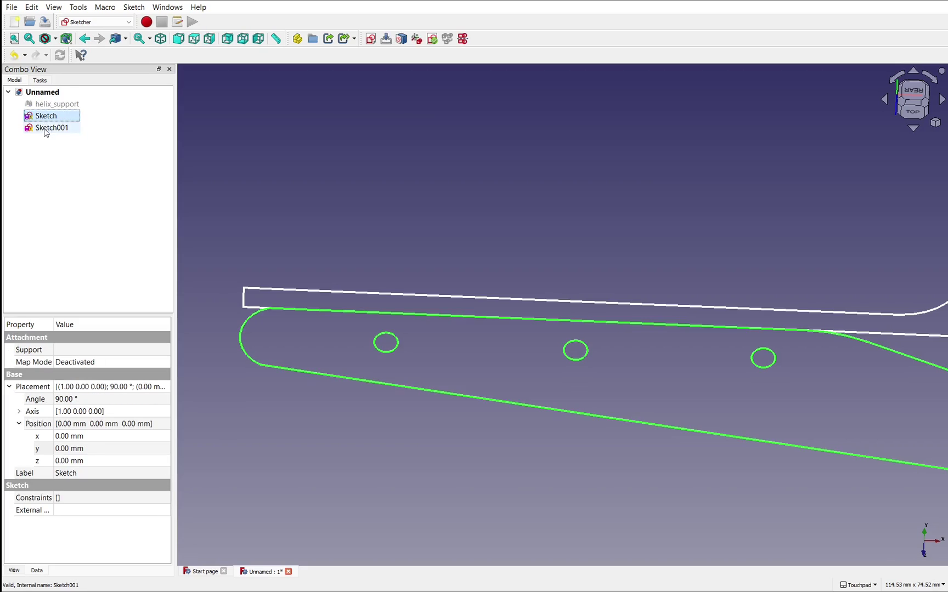
left_click(46, 129)
Reopen Sketch001, orbit until the slot lies horizontal, and close it again
double_click(46, 128)
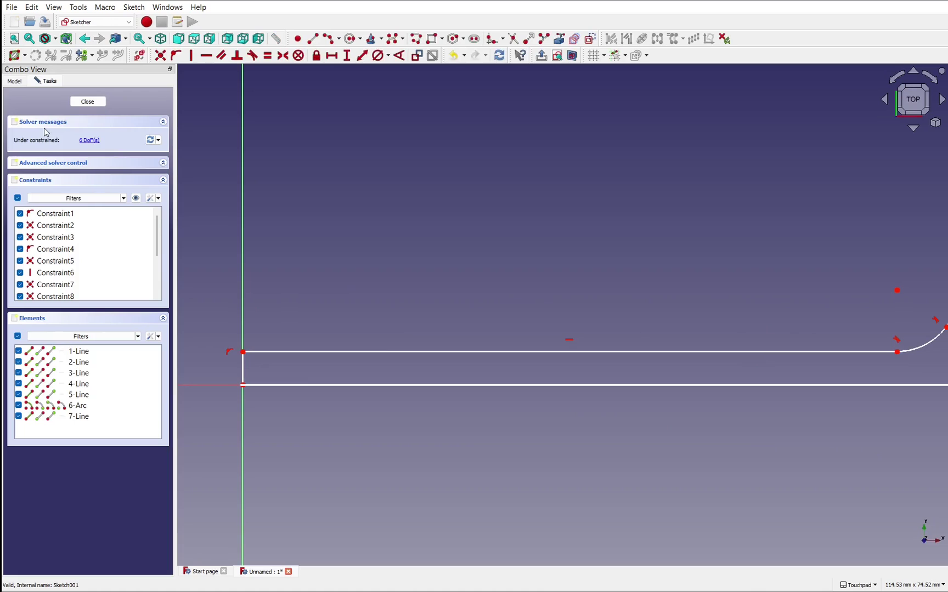
mouse_move(340, 363)
left_mouse_down()
mouse_move(377, 329)
mouse_move(364, 338)
mouse_move(374, 366)
mouse_move(431, 415)
mouse_move(328, 377)
mouse_move(343, 415)
mouse_move(315, 464)
left_mouse_up()
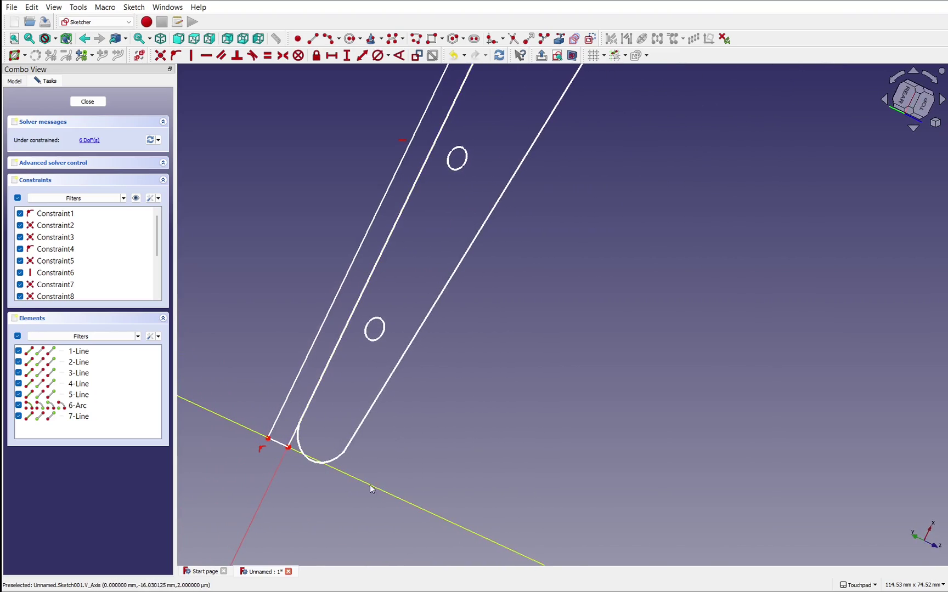
left_click_drag(373, 485, 308, 513)
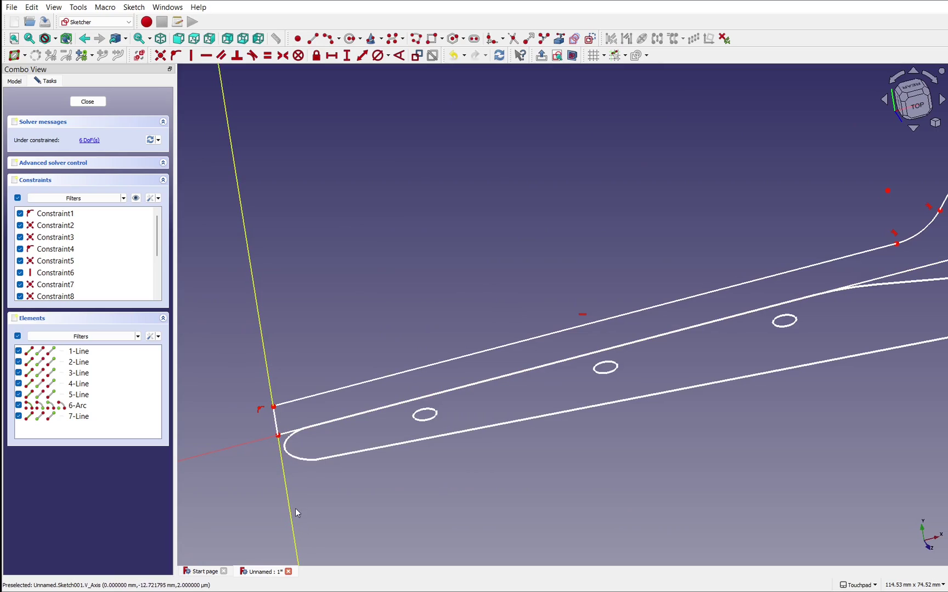
left_click(82, 102)
In Sketch, constrain the rounded left-end arc tangent to the vertical axis
left_click(45, 116)
double_click(45, 117)
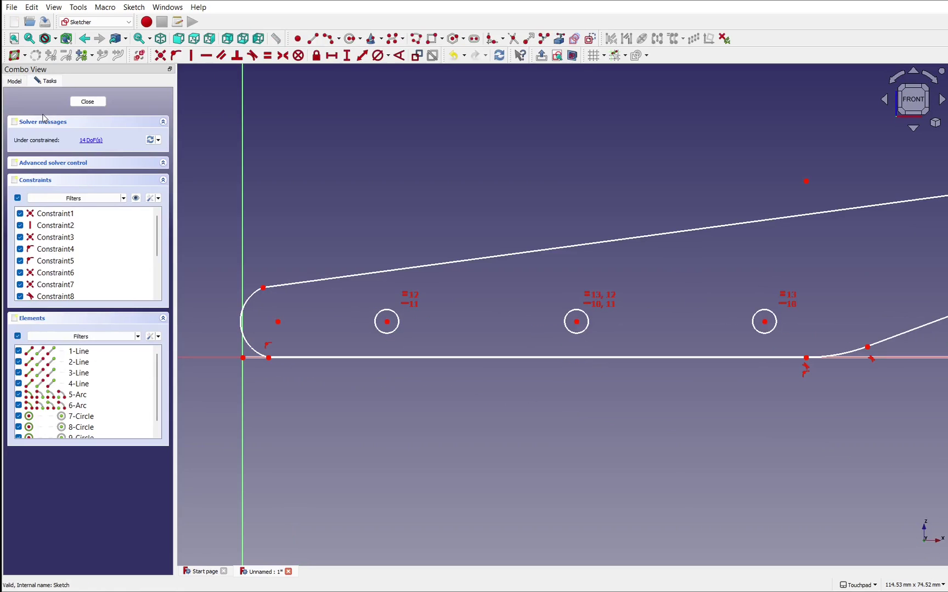
left_click(242, 329)
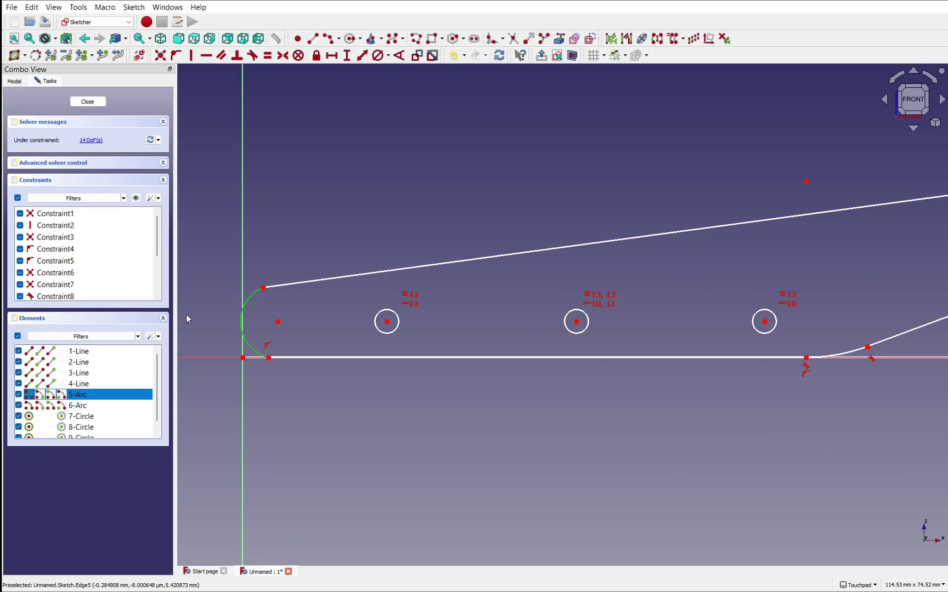
left_click(244, 209)
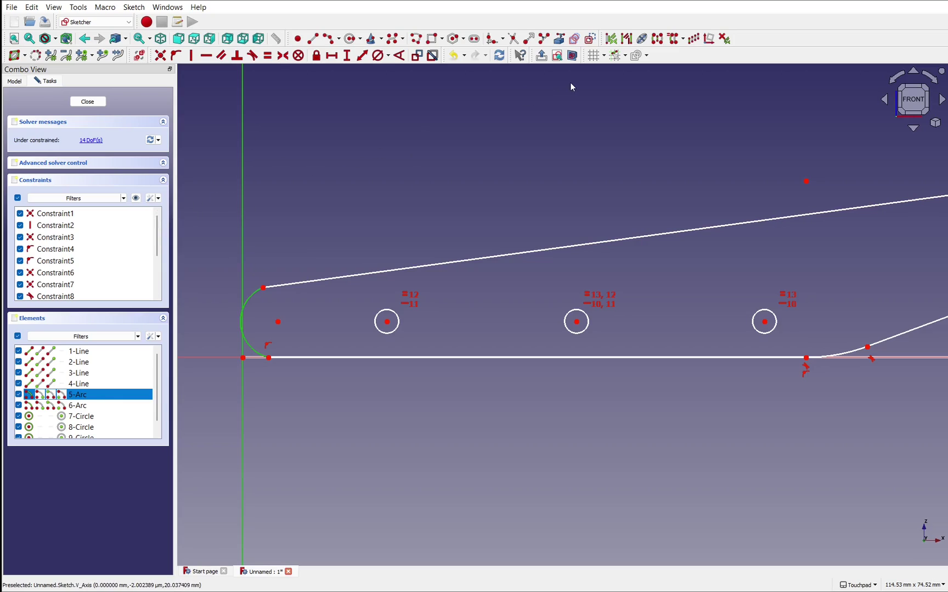
left_click(253, 57)
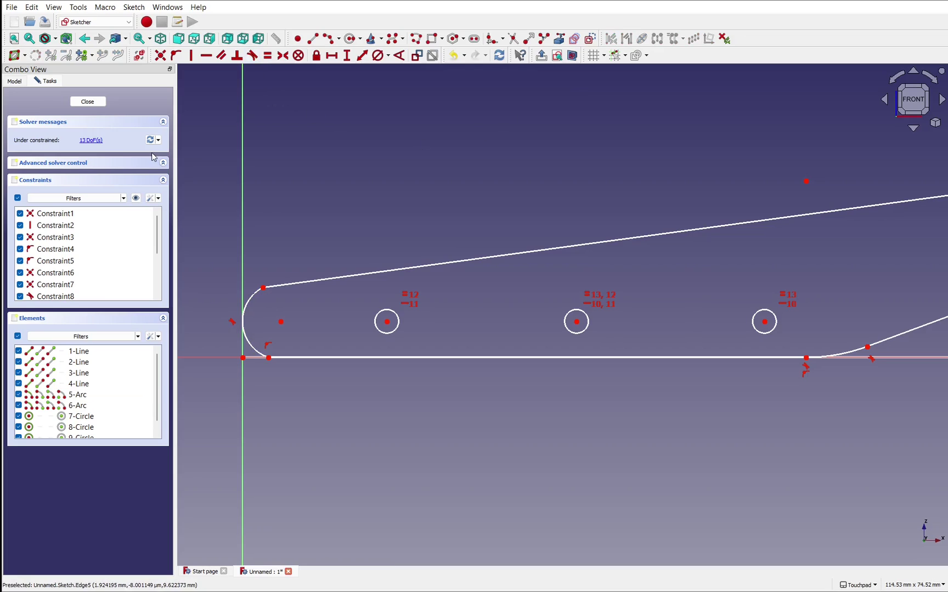
Close Sketch, then briefly open Sketch001 to view it from an oblique angle
left_click(88, 101)
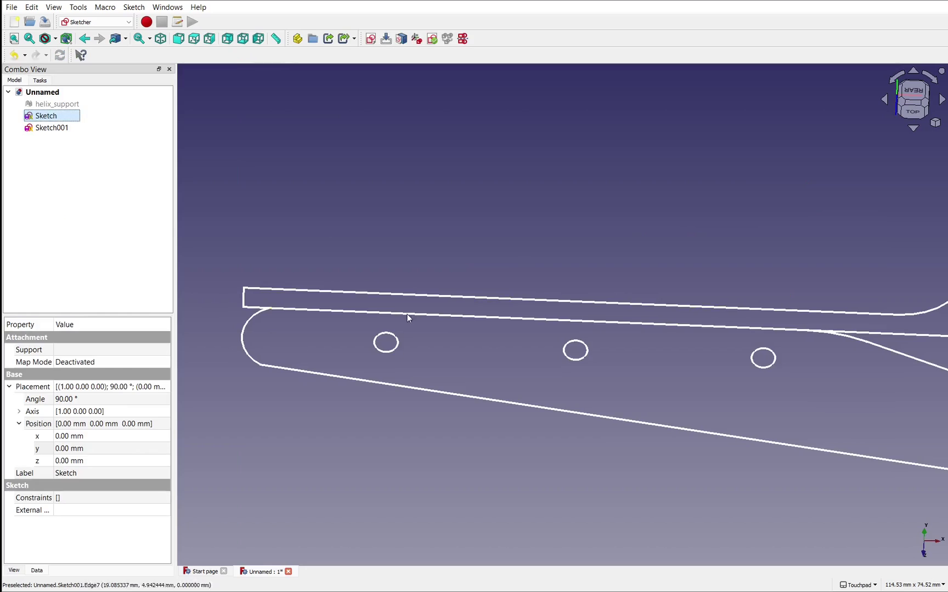
mouse_move(425, 317)
left_mouse_down("alt")
mouse_move(537, 276)
mouse_move(284, 304)
left_mouse_up("alt")
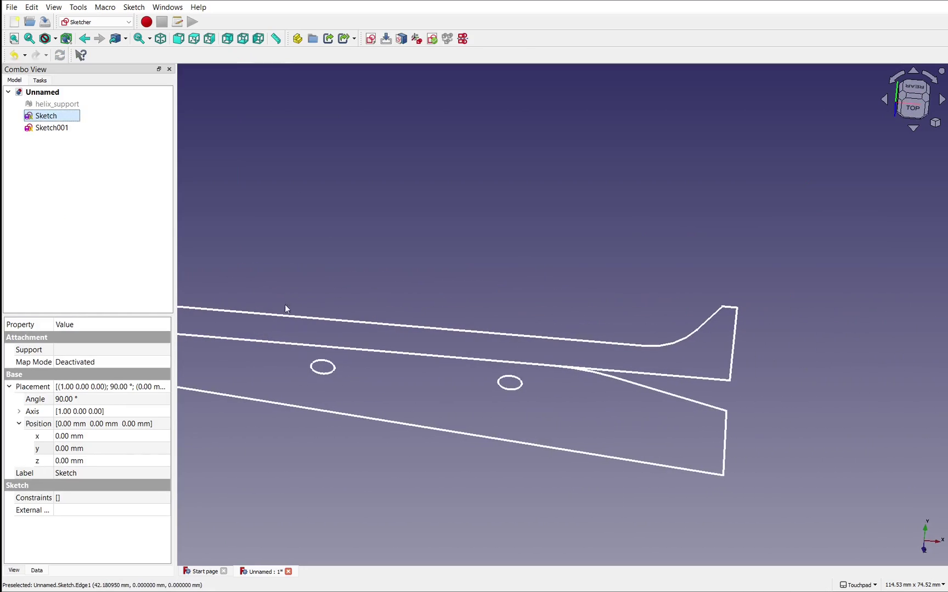
double_click(53, 127)
mouse_move(617, 278)
left_mouse_down("alt")
mouse_move(642, 342)
mouse_move(673, 381)
left_mouse_up("alt")
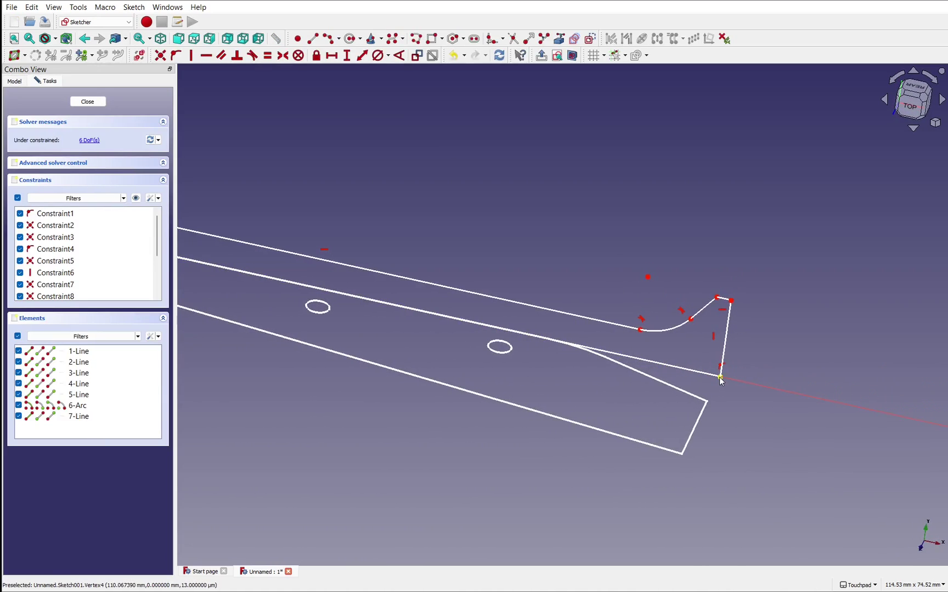
left_click(87, 101)
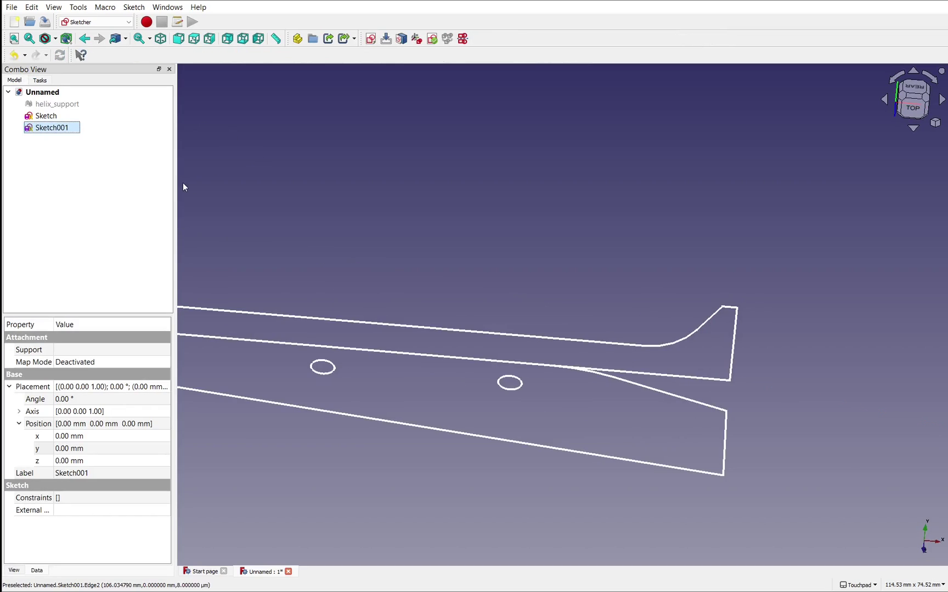
Reopen Sketch001 and link an edge of Sketch as external reference geometry
double_click(51, 129)
mouse_move(658, 292)
left_mouse_down()
mouse_move(629, 375)
mouse_move(451, 74)
left_mouse_up()
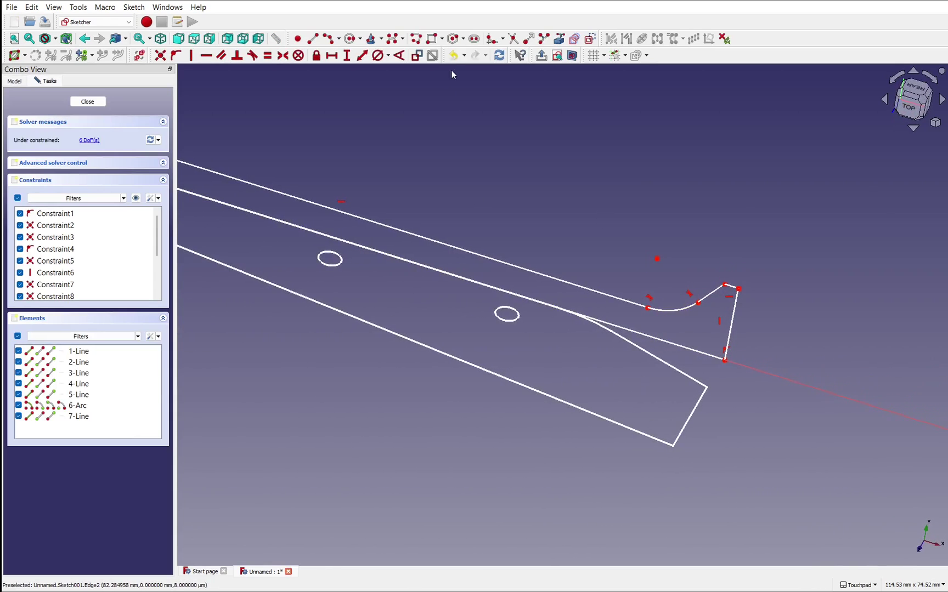
left_click(562, 40)
left_click(687, 428)
scroll(715, 369, "up", 5)
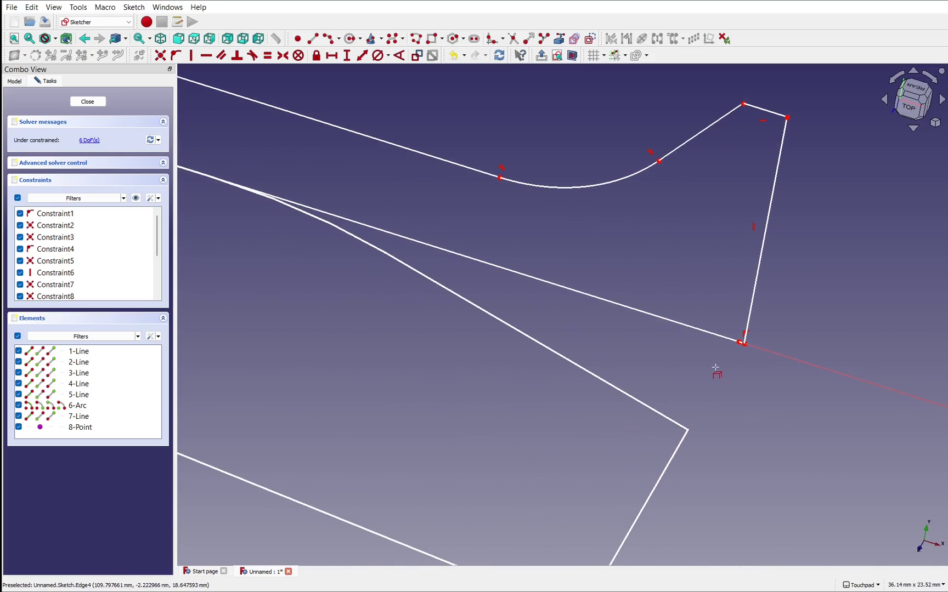
Make Sketch001's lower corner coincident with the reference point and close the sketch
left_click(738, 343)
scroll(738, 354, "up", 4)
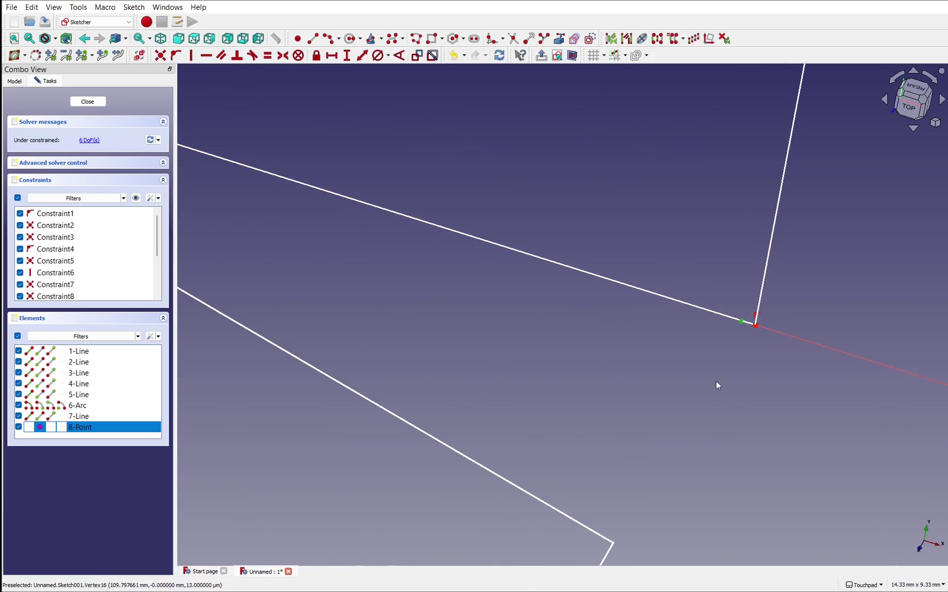
left_click(755, 326)
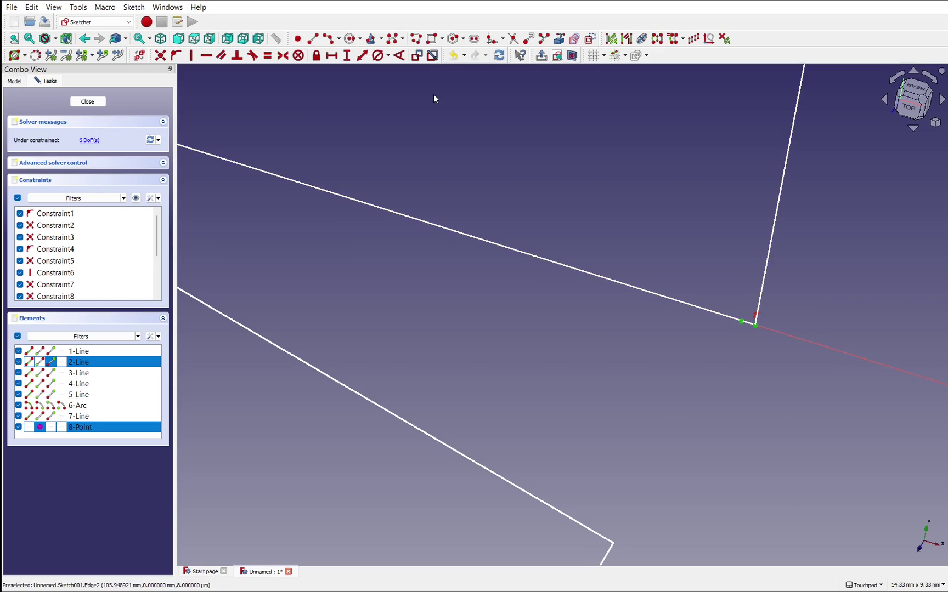
left_click(160, 55)
scroll(728, 265, "down", 5)
scroll(728, 269, "down", 3)
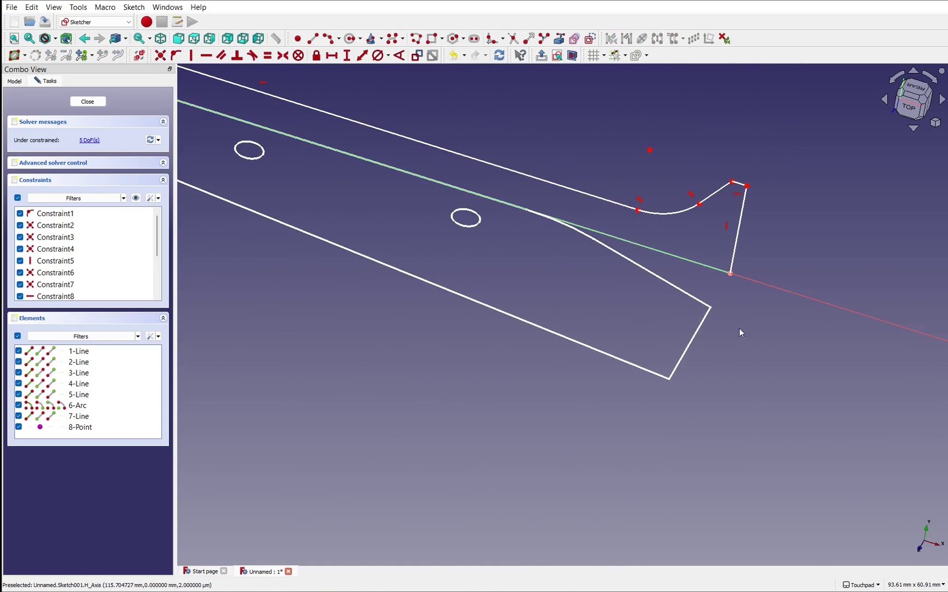
left_click(89, 102)
mouse_move(587, 267)
left_mouse_down("alt")
mouse_move(548, 301)
mouse_move(476, 336)
mouse_move(566, 258)
mouse_move(536, 301)
mouse_move(669, 239)
mouse_move(742, 182)
left_mouse_up("alt")
Switch to the Part workbench and launch Extrude with Sketch selected
left_click(48, 117)
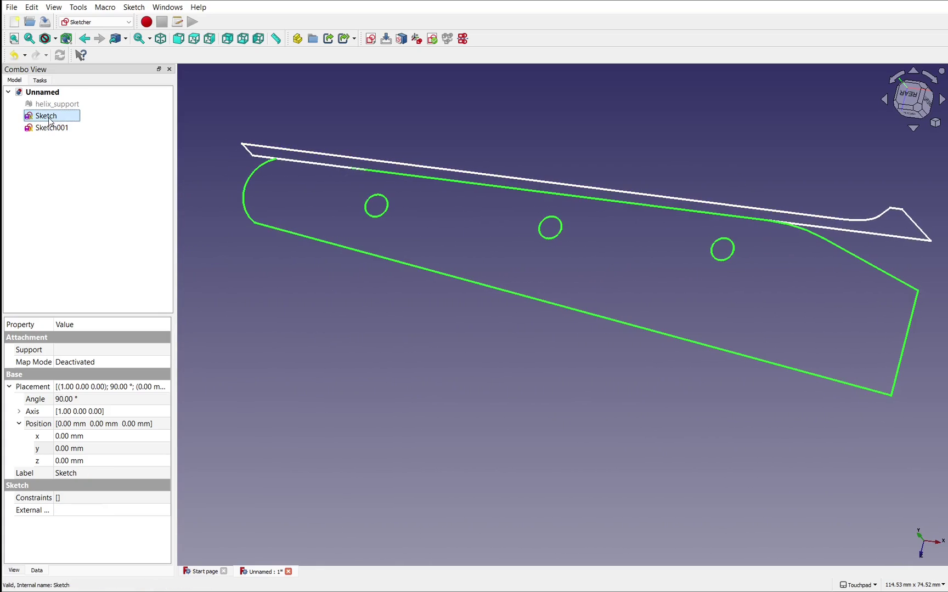
left_click(96, 22)
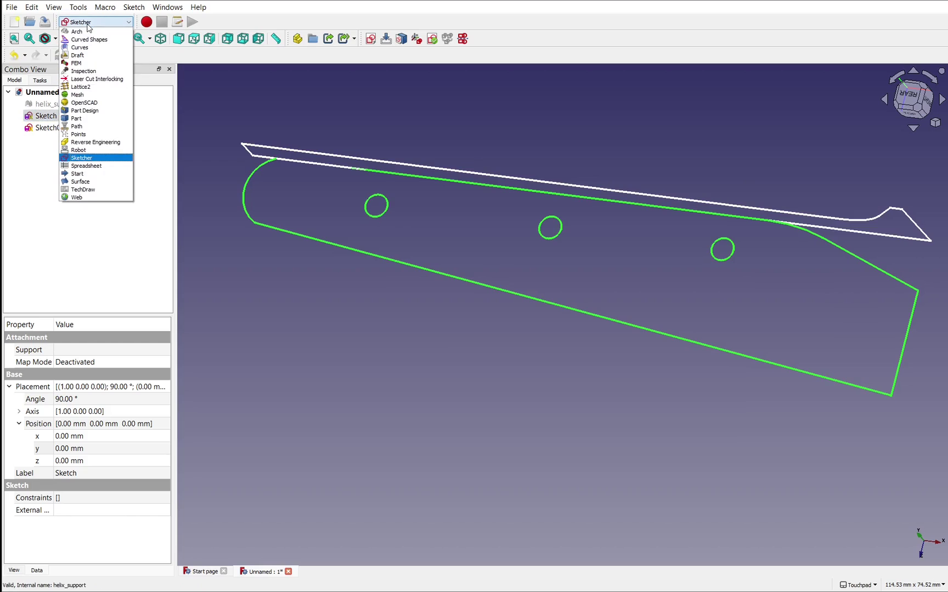
left_click(77, 119)
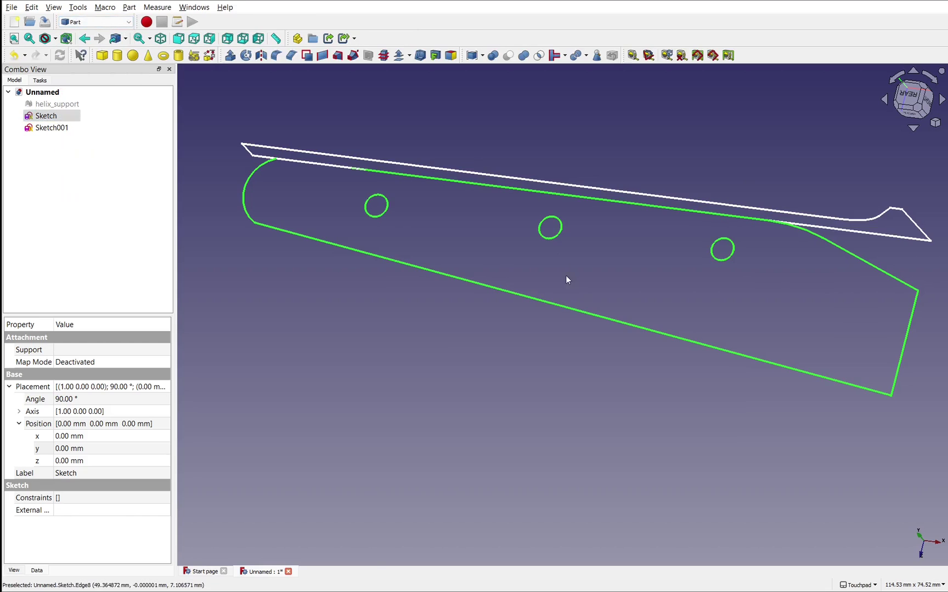
mouse_move(565, 275)
left_mouse_down("alt")
mouse_move(624, 196)
mouse_move(600, 235)
mouse_move(666, 265)
left_mouse_up("alt")
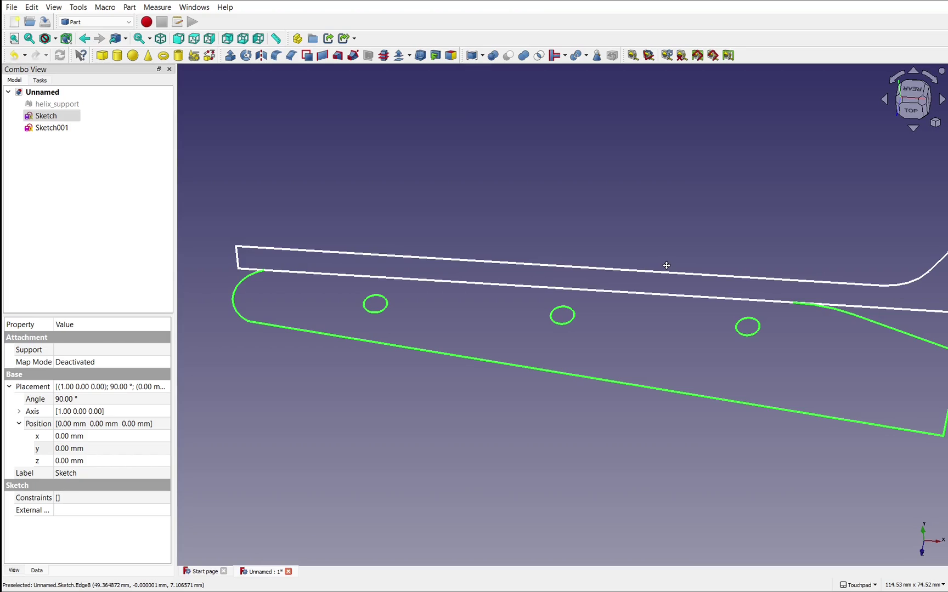
mouse_move(667, 266)
left_mouse_down("shift")
mouse_move(622, 231)
mouse_move(628, 247)
mouse_move(622, 240)
left_mouse_up("shift")
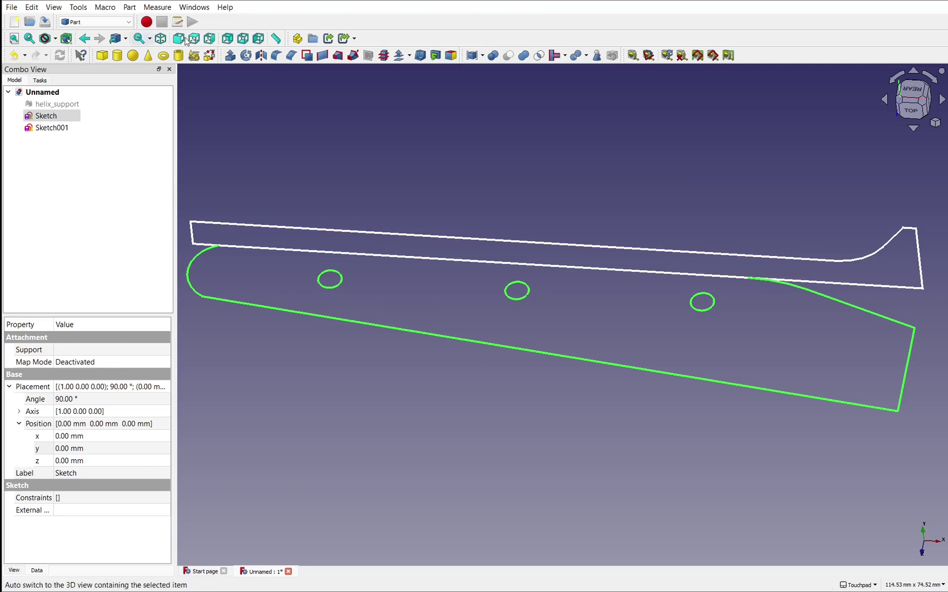
left_click(231, 55)
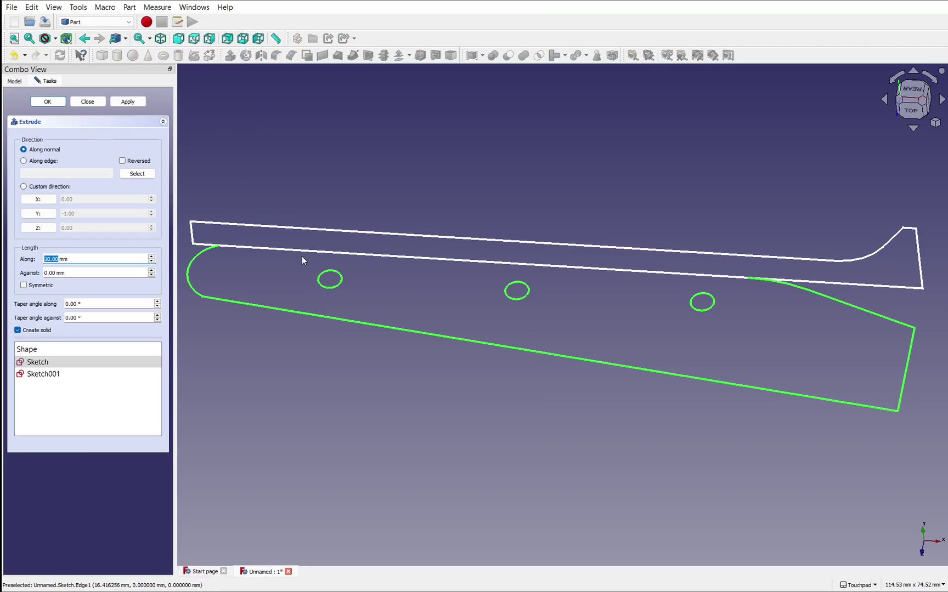
mouse_move(444, 251)
middle_mouse_down()
mouse_move(445, 187)
mouse_move(535, 236)
middle_mouse_up()
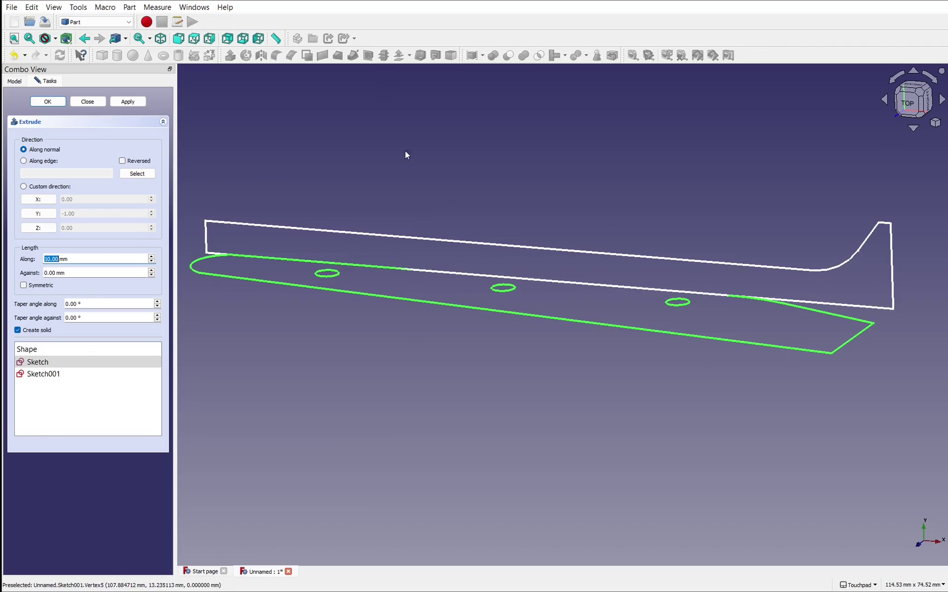
Create the Extrude of Sketch and make its Length Forward negative to flip direction
left_click(51, 102)
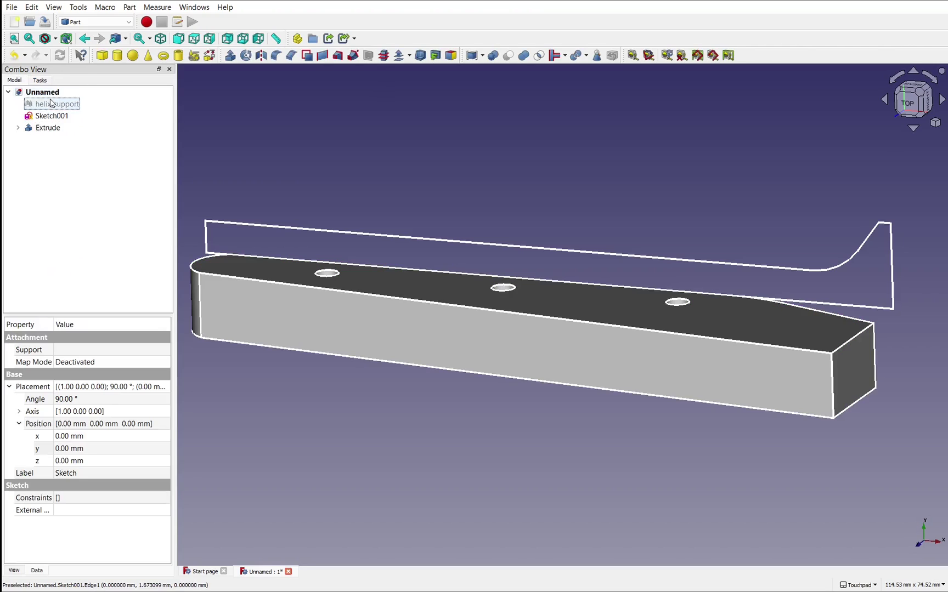
left_click(53, 132)
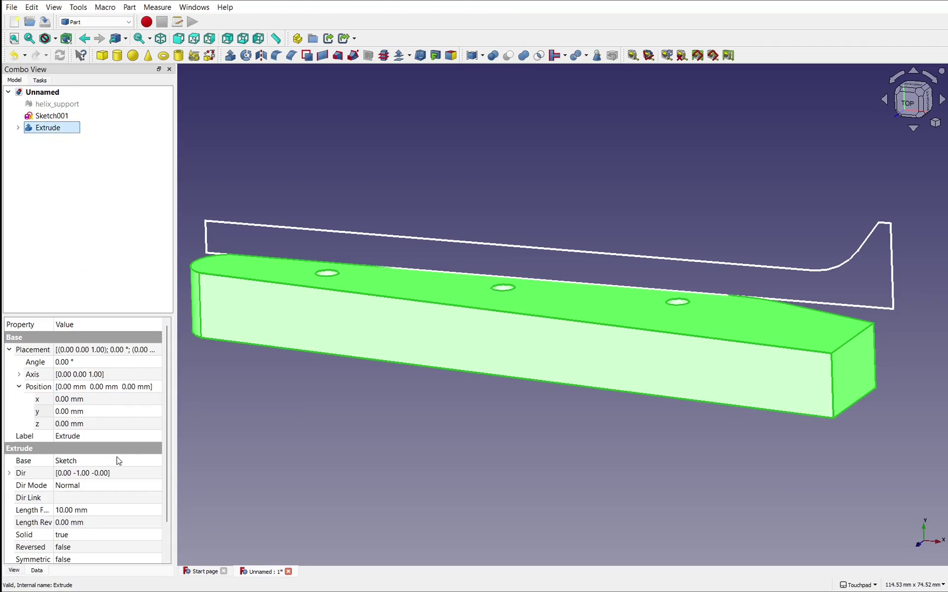
left_click(57, 511)
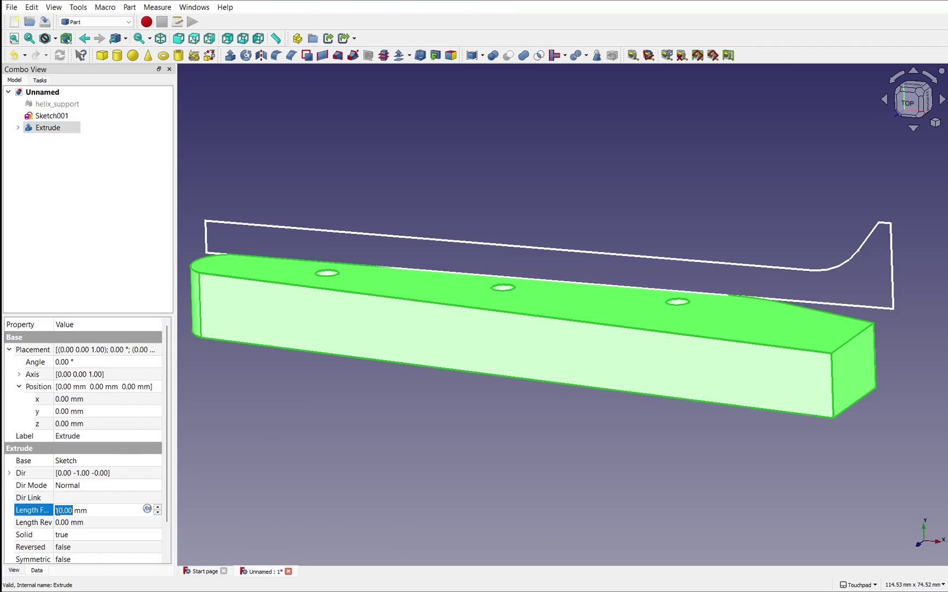
left_click(58, 511)
type("-")
key("Return")
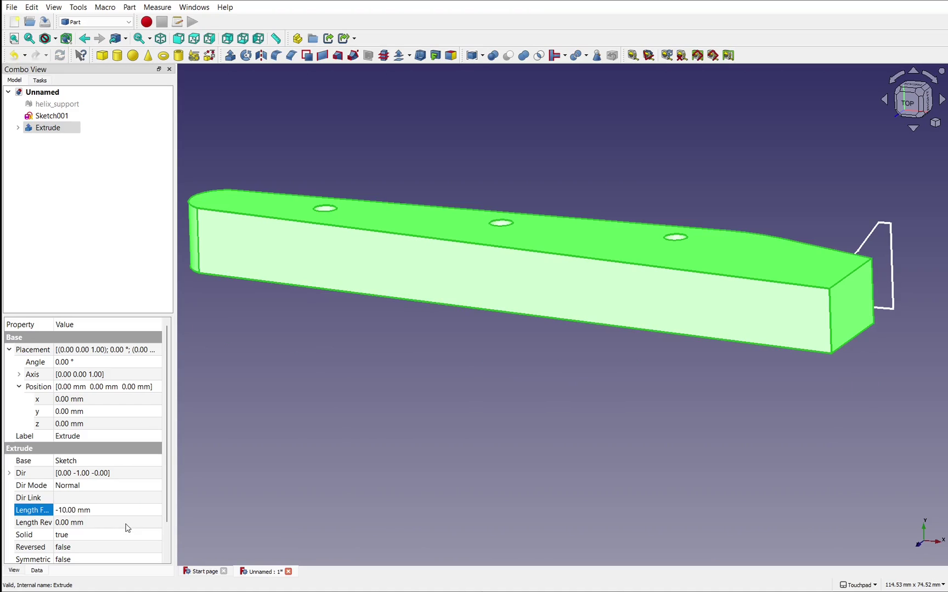
left_click(906, 112)
left_click_drag(906, 111, 853, 236, "alt")
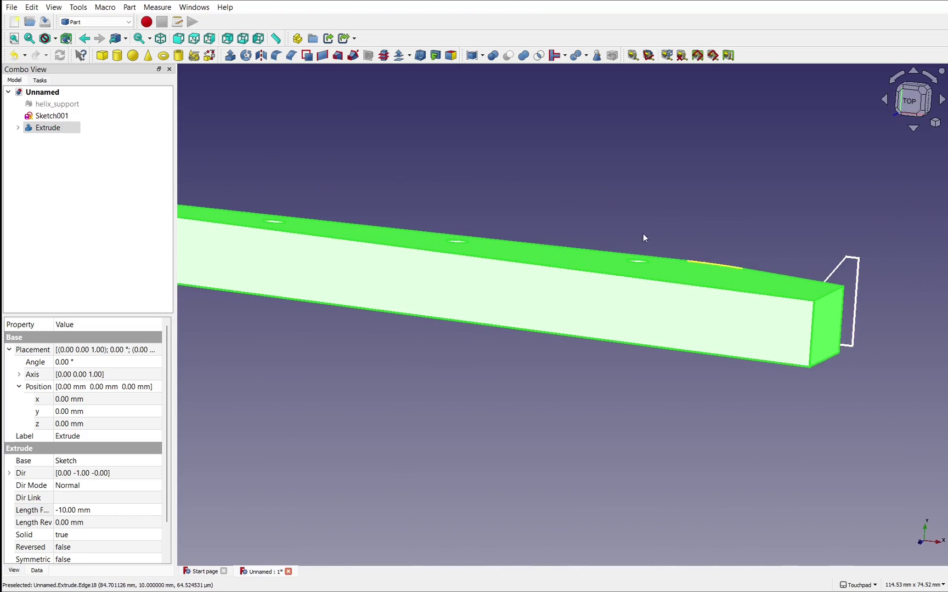
Set the Extrude's Length Forward to -20 mm
left_click(661, 327)
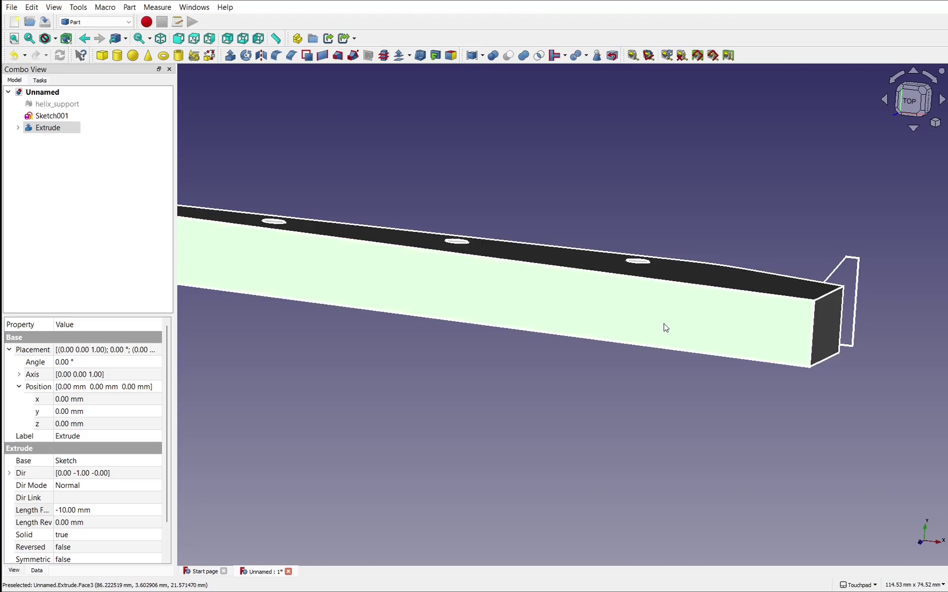
left_click(62, 510)
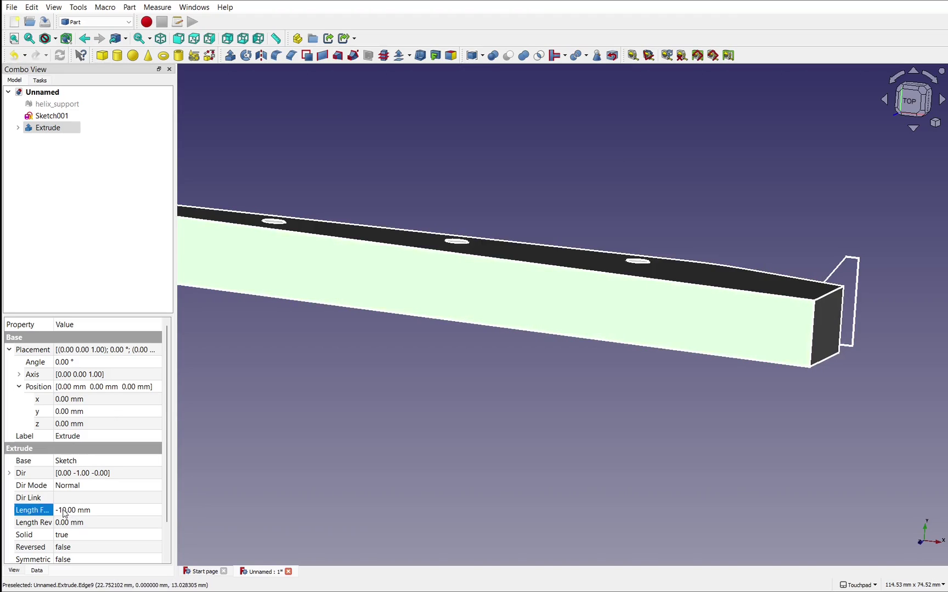
double_click(61, 510)
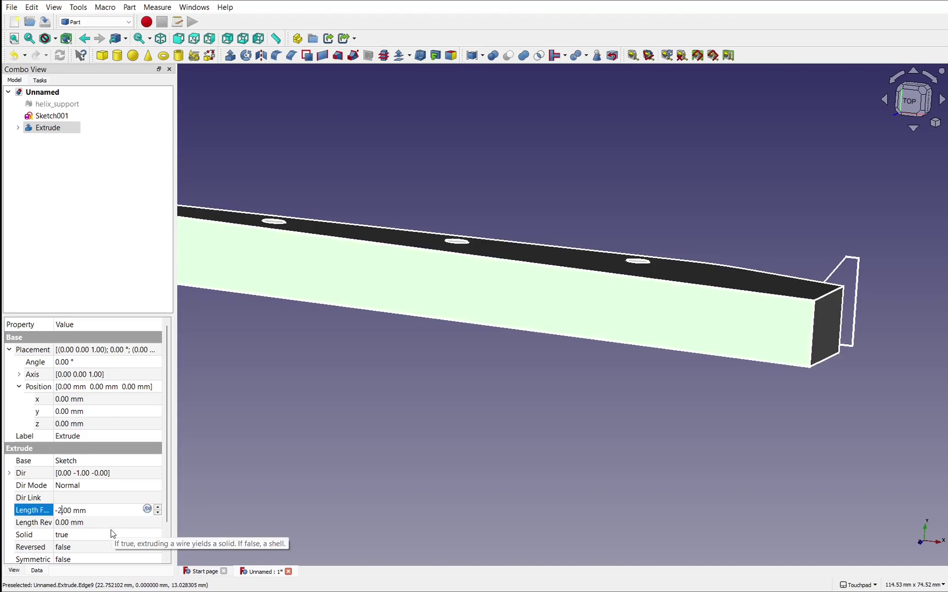
type("20")
key("Return")
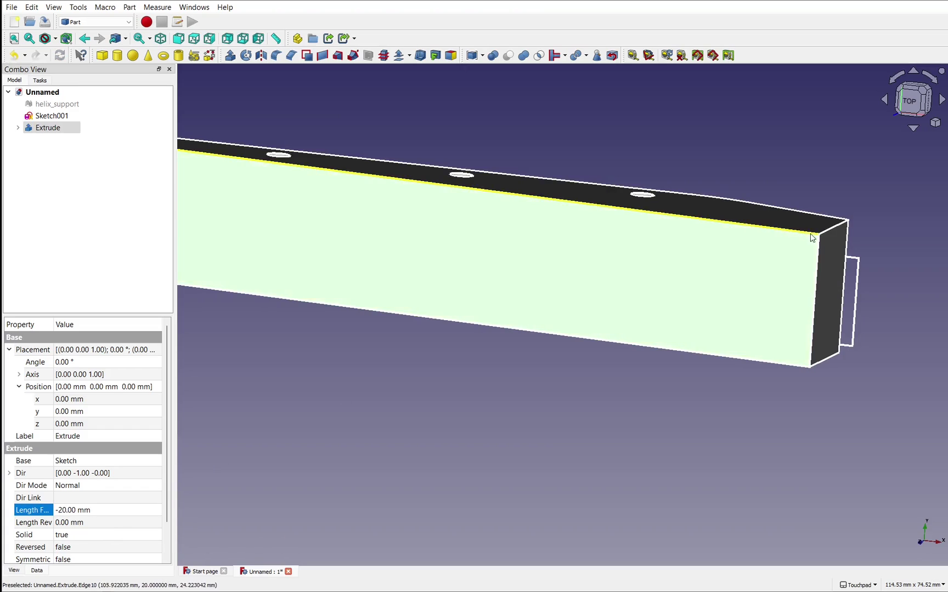
left_click_drag(814, 239, 470, 328, "alt")
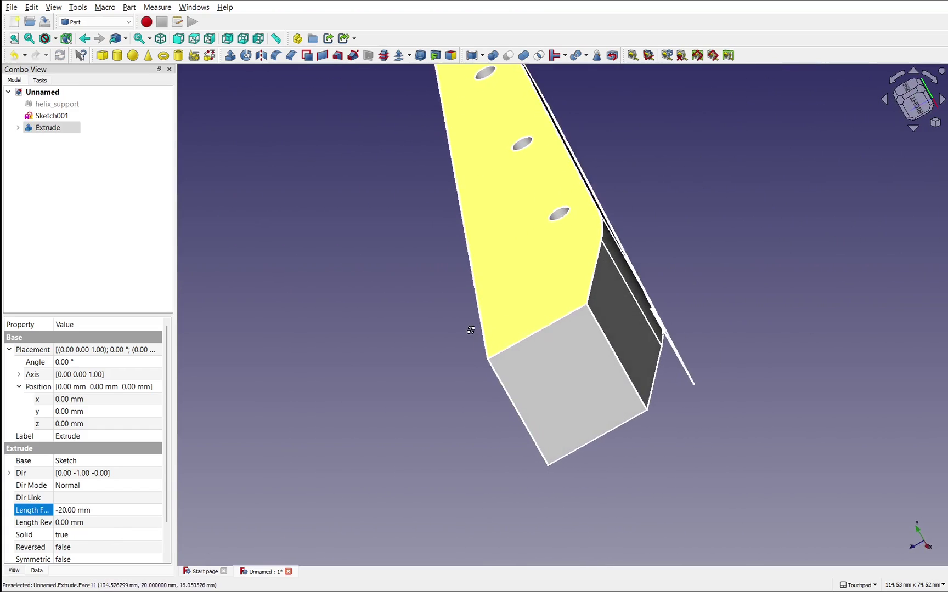
Extrude Sketch001 with the default Extrude settings
left_click(682, 369)
mouse_move(682, 369)
left_mouse_down("alt")
mouse_move(734, 355)
mouse_move(704, 370)
left_mouse_up("alt")
left_click(232, 56)
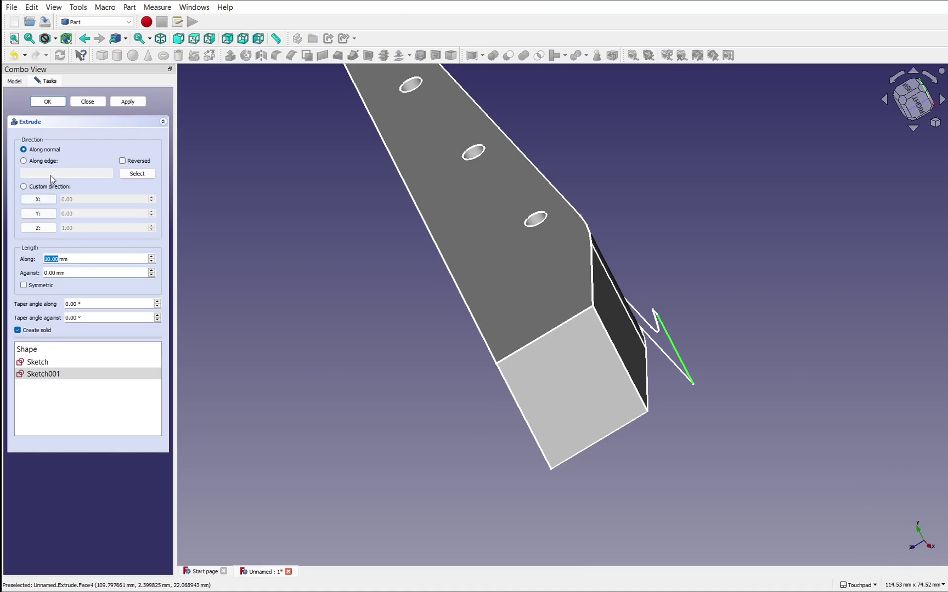
left_click(49, 261)
key("Return")
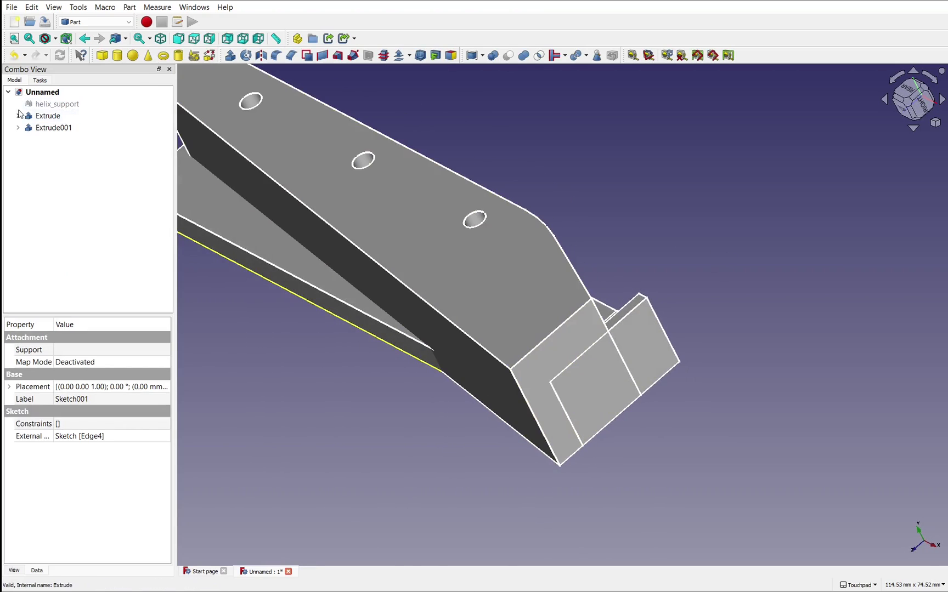
Set Extrude001's Length Forward to 30 mm and select its sloped face
left_click(46, 128)
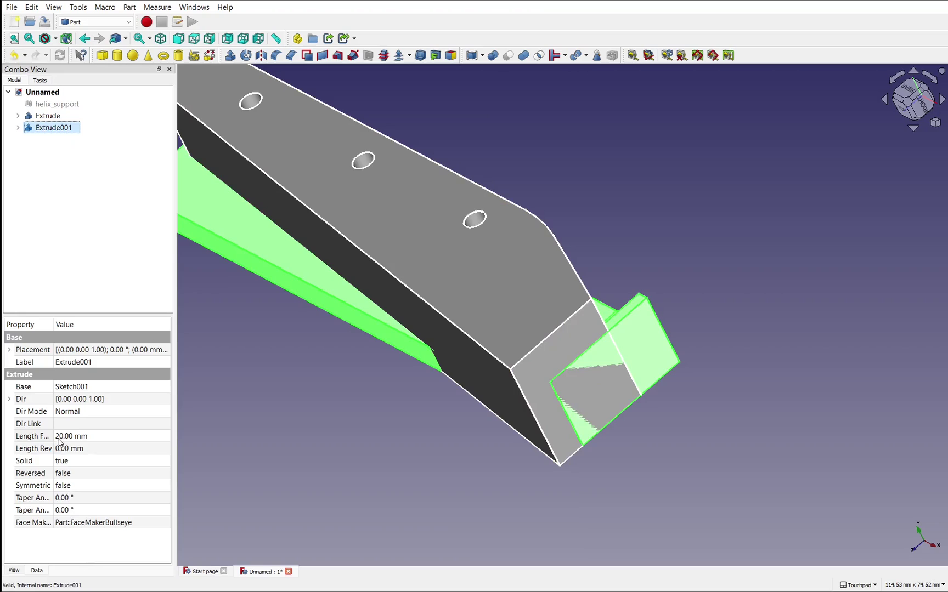
left_click(65, 437)
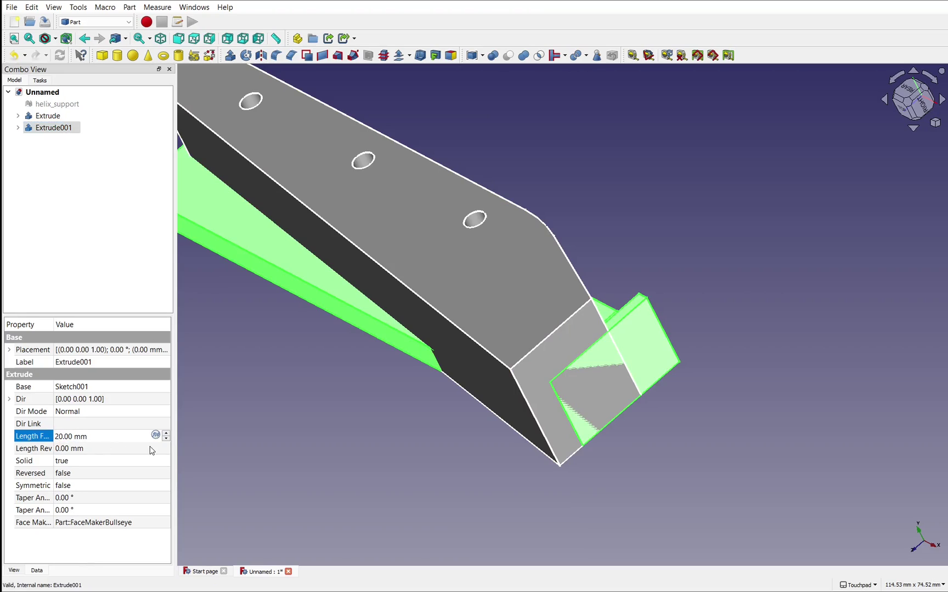
type("3")
key("Return")
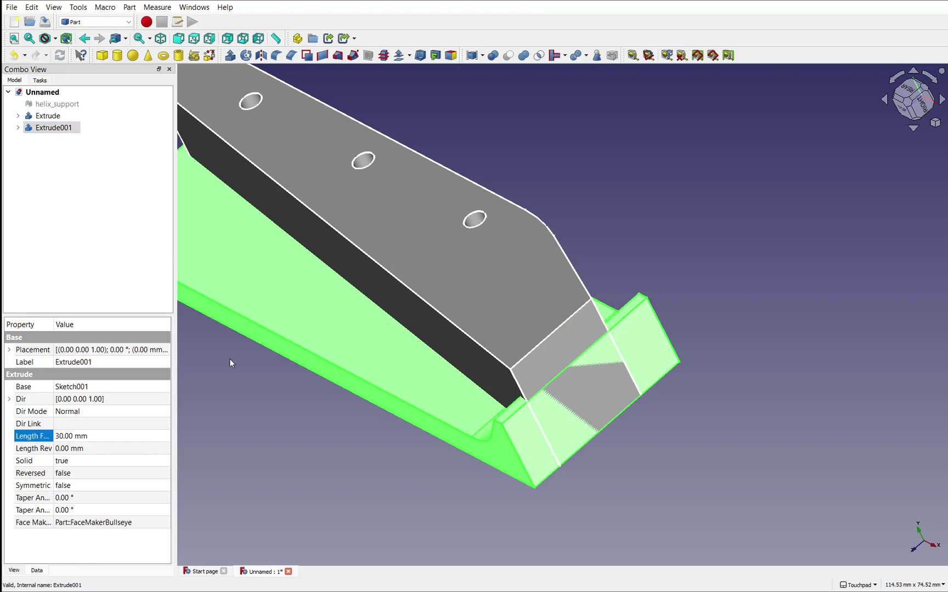
left_click_drag(550, 349, 585, 241, "alt")
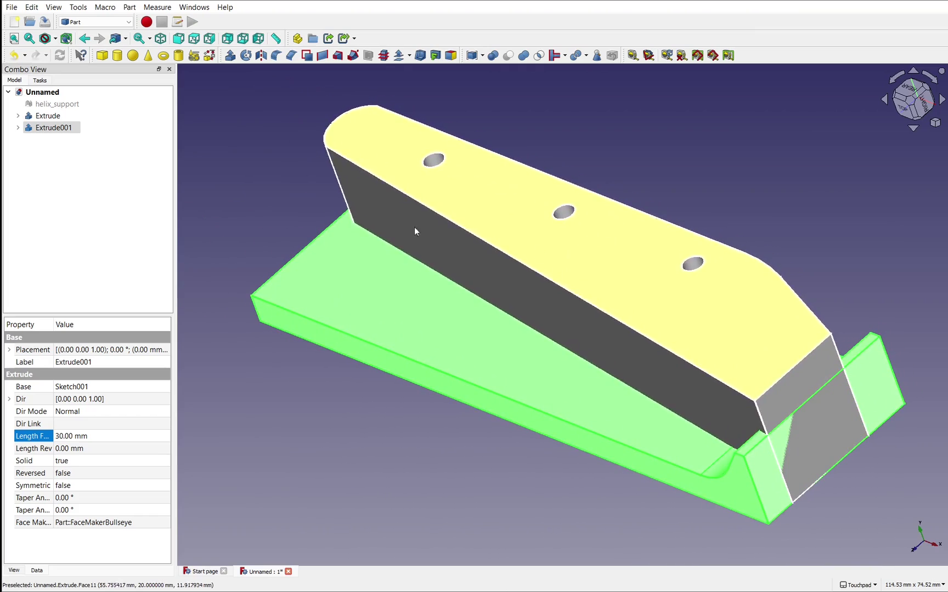
left_click(246, 163)
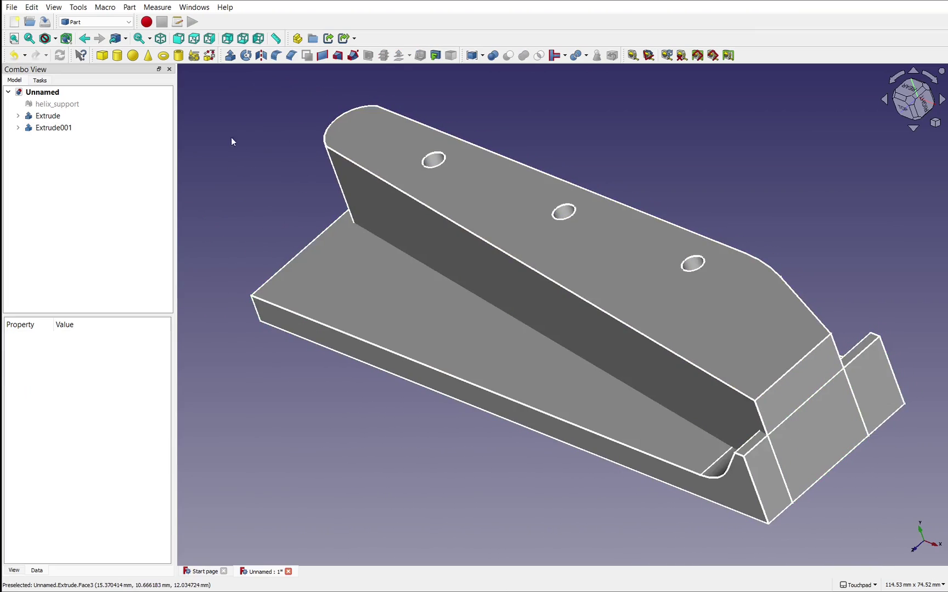
left_click(338, 290)
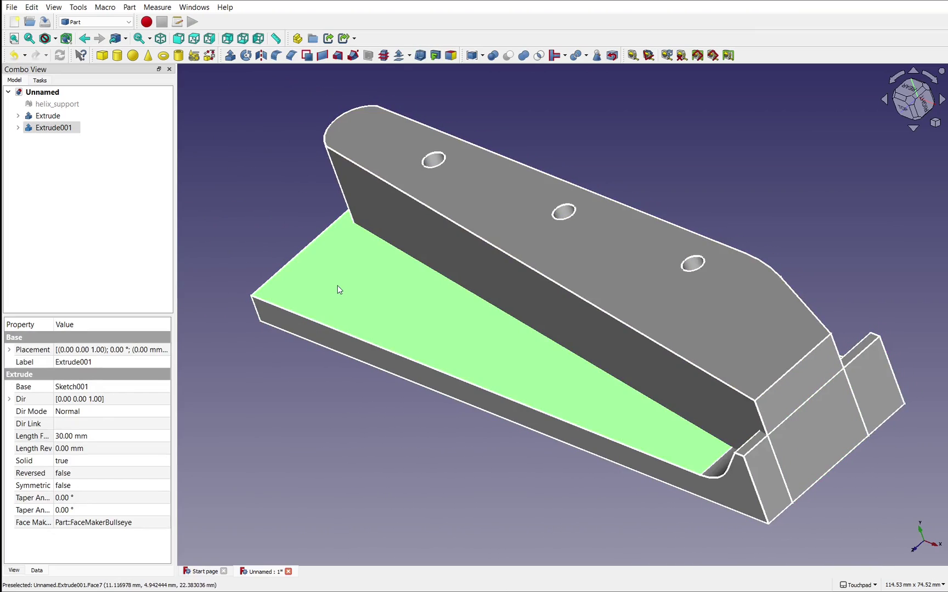
Intersect Extrude and Extrude001 via Part > Boolean > Intersection
left_click(392, 216, "ctrl")
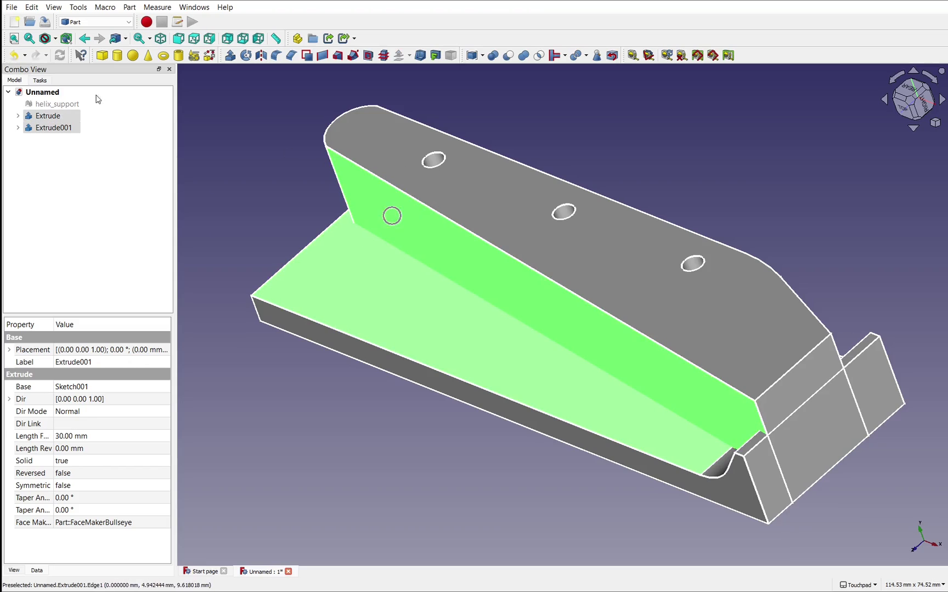
left_click(132, 8)
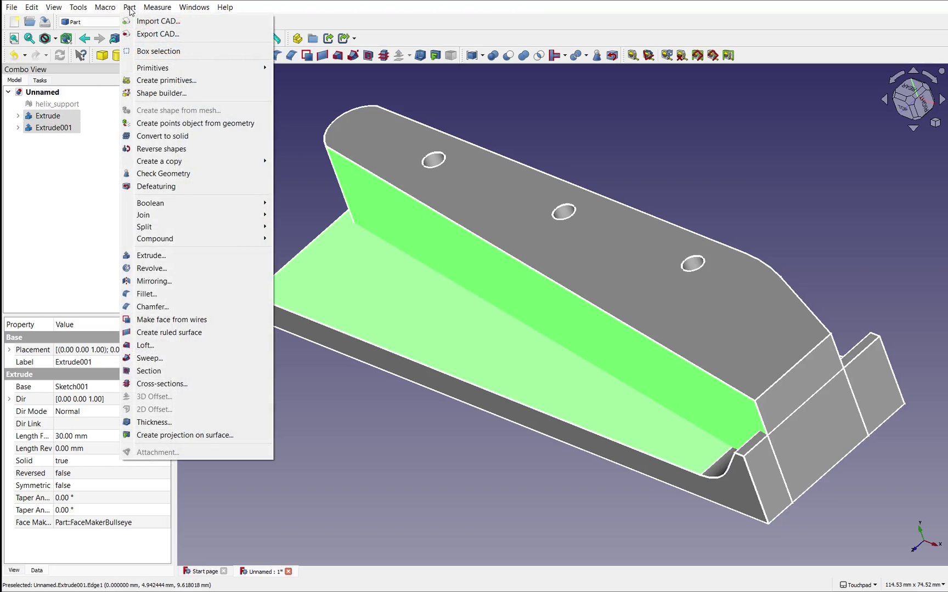
mouse_move(204, 230)
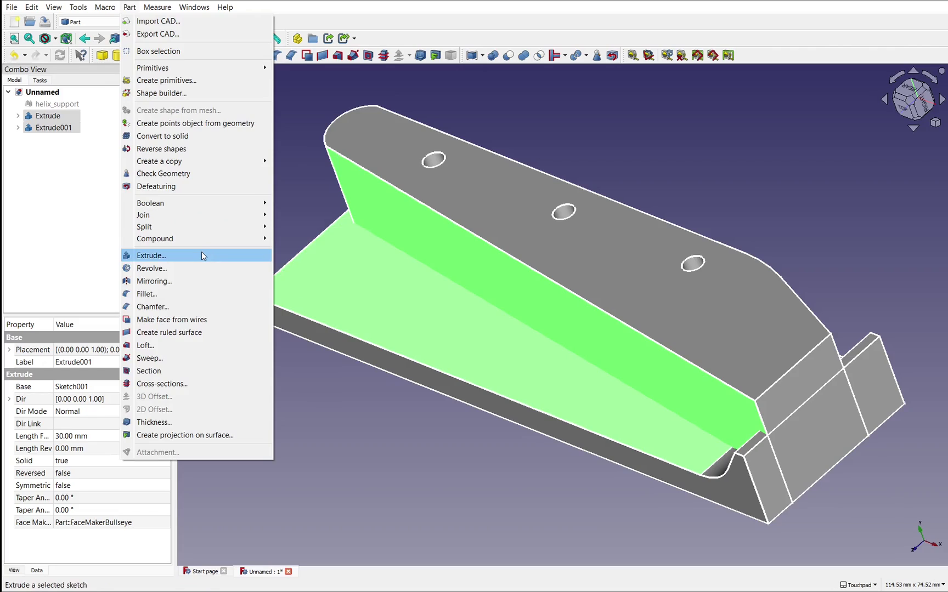
mouse_move(241, 211)
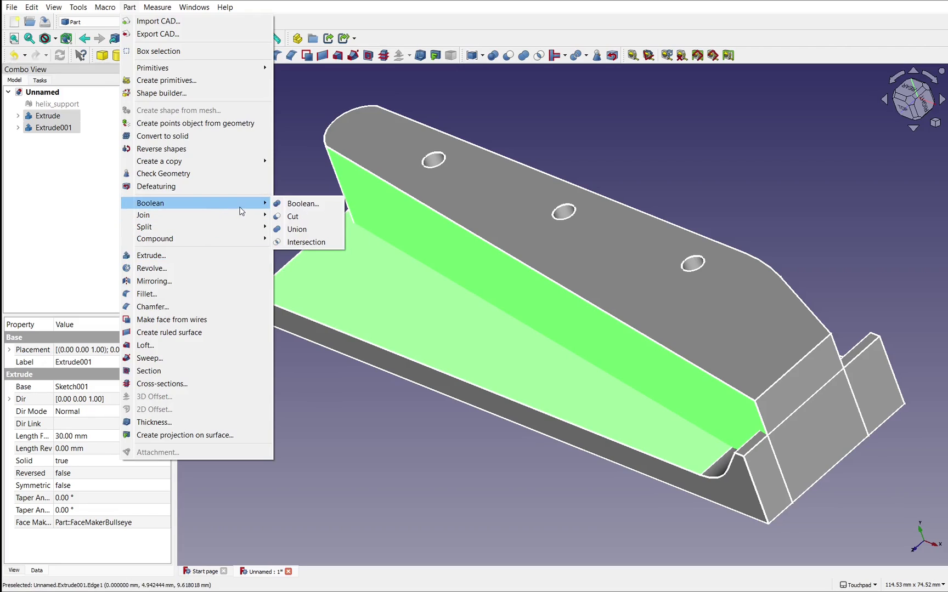
left_click(319, 248)
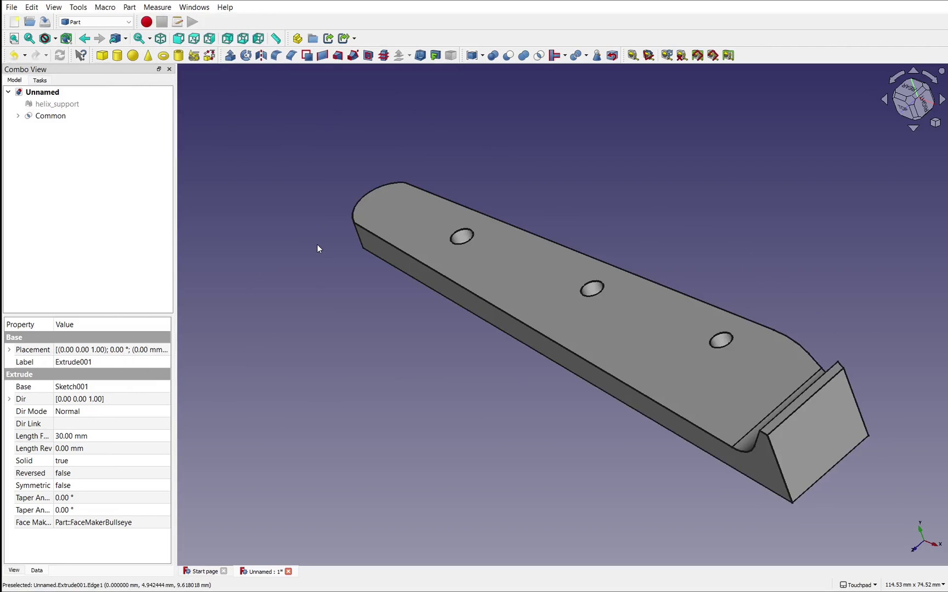
middle_click_drag(552, 333, 307, 307)
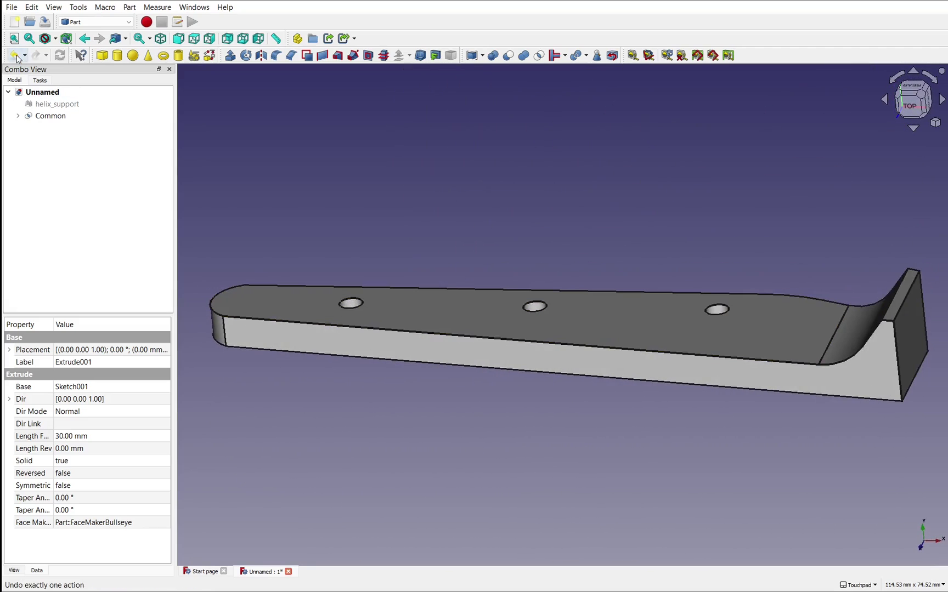
Toggle the Common solid off and on to compare it against the helix_support mesh
left_click(48, 108)
middle_click_drag(659, 197, 595, 305)
left_click(597, 306)
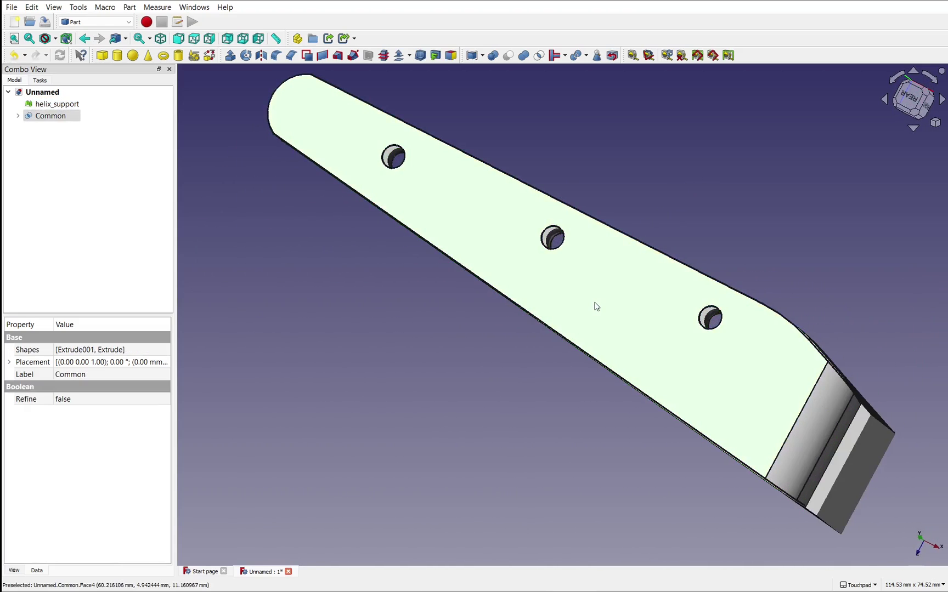
key("space")
key("space")
key("space")
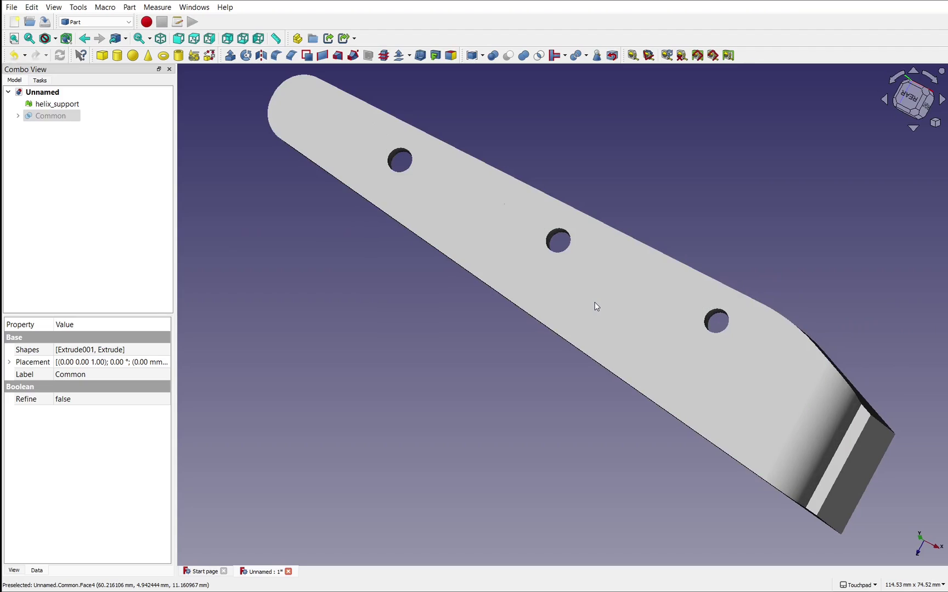
middle_click_drag(597, 306, 557, 227)
key("space")
key("space")
middle_click_drag(688, 356, 639, 307)
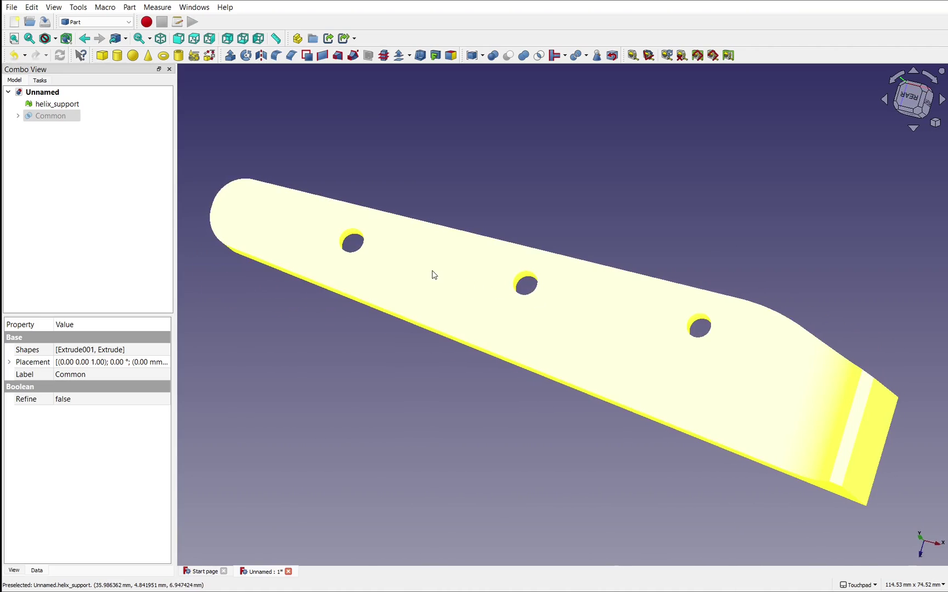
Hide helix_support, show the Common solid, and orbit around the bracket
left_click(630, 366)
key("space")
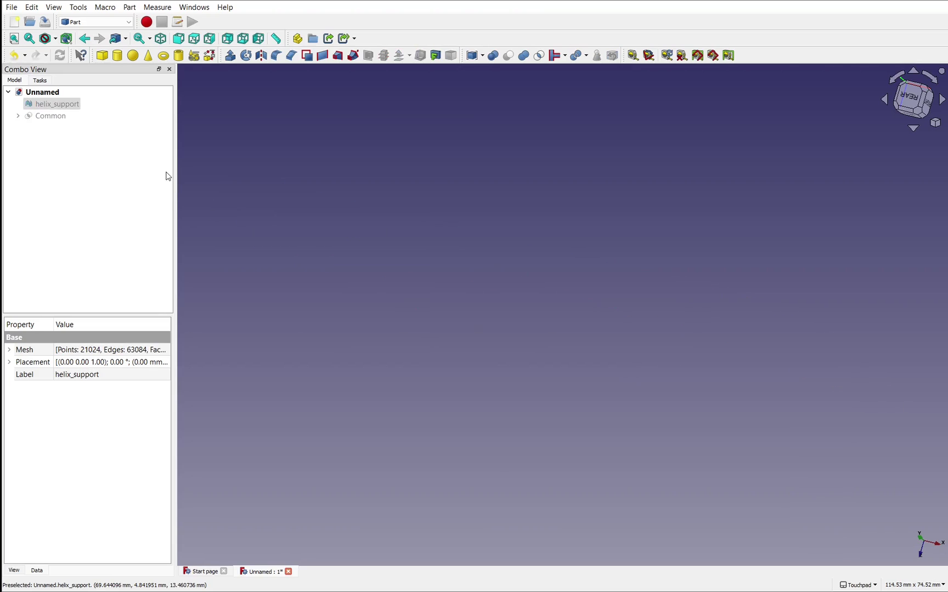
left_click(56, 115)
key("space")
left_click_drag(362, 300, 442, 328, "alt")
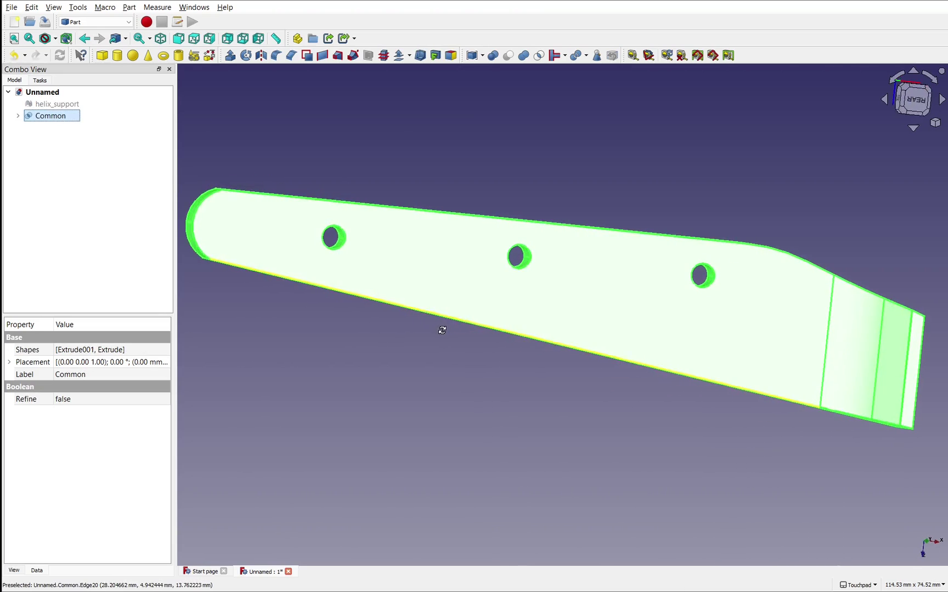
left_click_drag(523, 279, 503, 152, "alt")
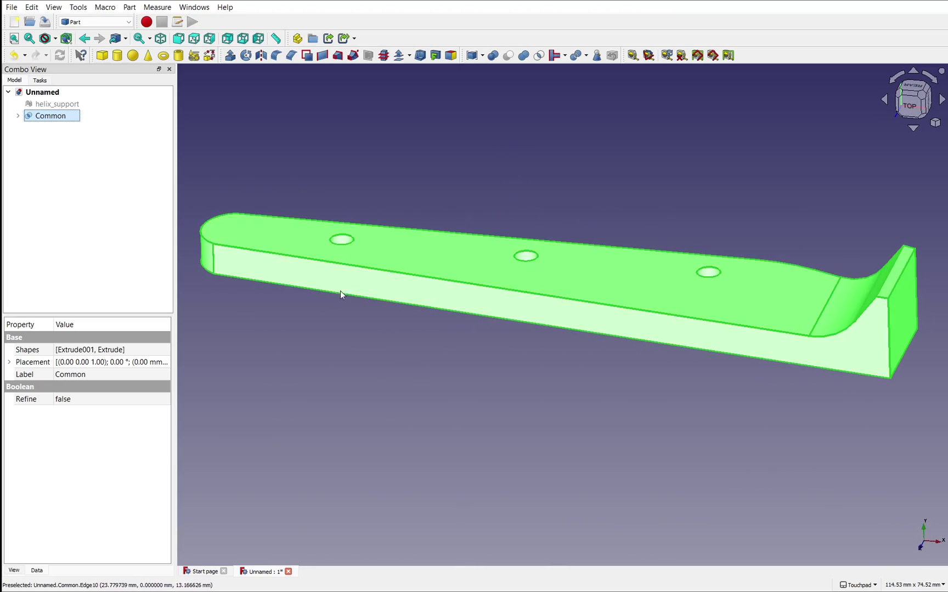
mouse_move(593, 275)
left_mouse_down("alt")
mouse_move(561, 328)
mouse_move(554, 383)
mouse_move(669, 298)
left_mouse_up("alt")
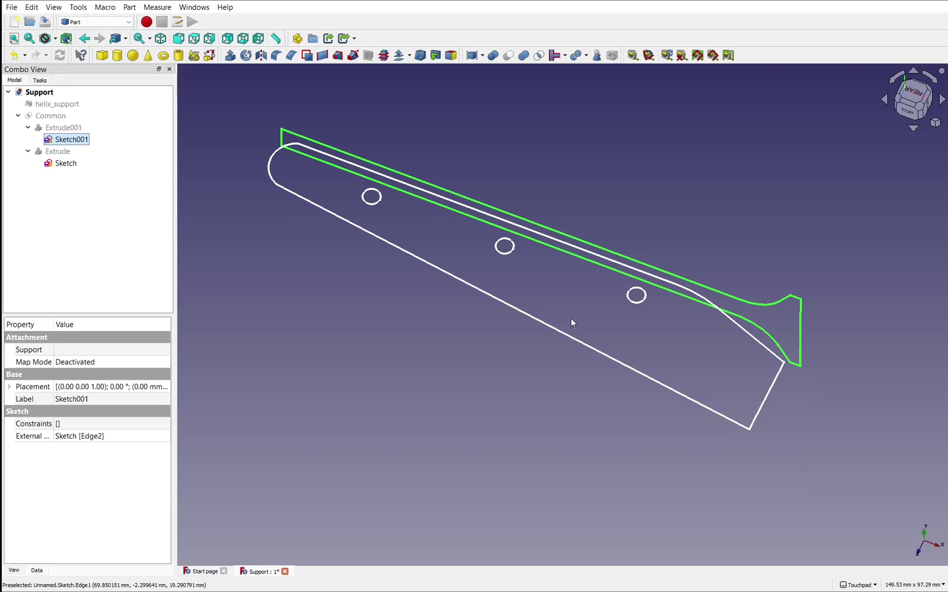
mouse_move(571, 320)
left_mouse_down("alt")
mouse_move(650, 257)
mouse_move(699, 237)
mouse_move(658, 235)
mouse_move(600, 273)
mouse_move(646, 269)
left_mouse_up("alt")
left_click(265, 269)
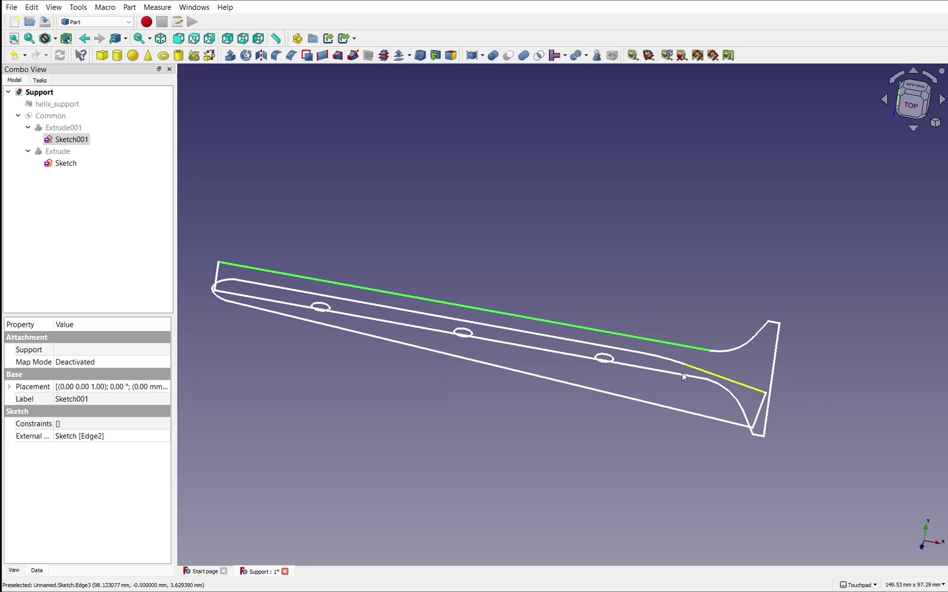
double_click(65, 139)
mouse_move(462, 302)
middle_mouse_down("shift")
mouse_move(641, 262)
mouse_move(617, 307)
mouse_move(724, 321)
middle_mouse_up("shift")
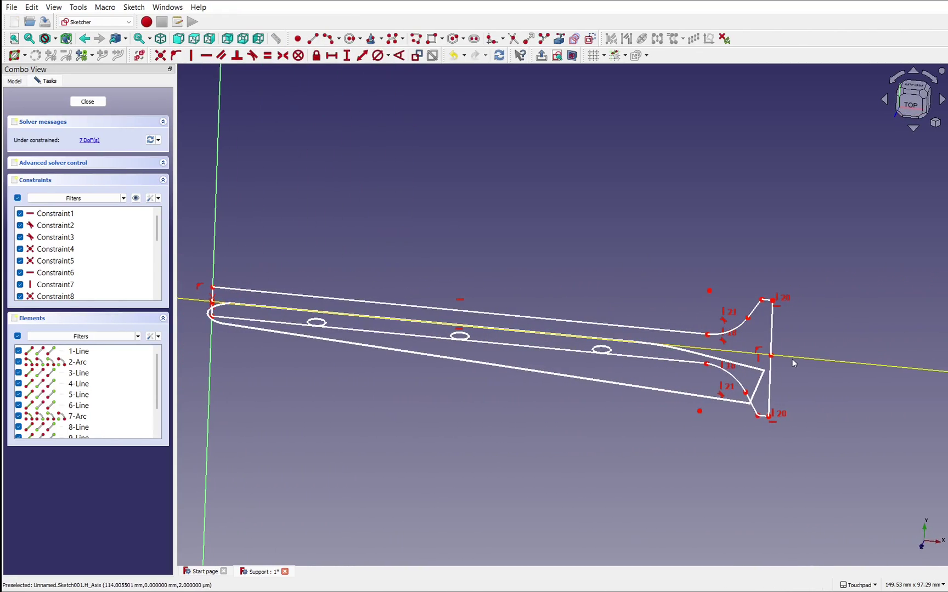
middle_click_drag(307, 306, 641, 385, "alt")
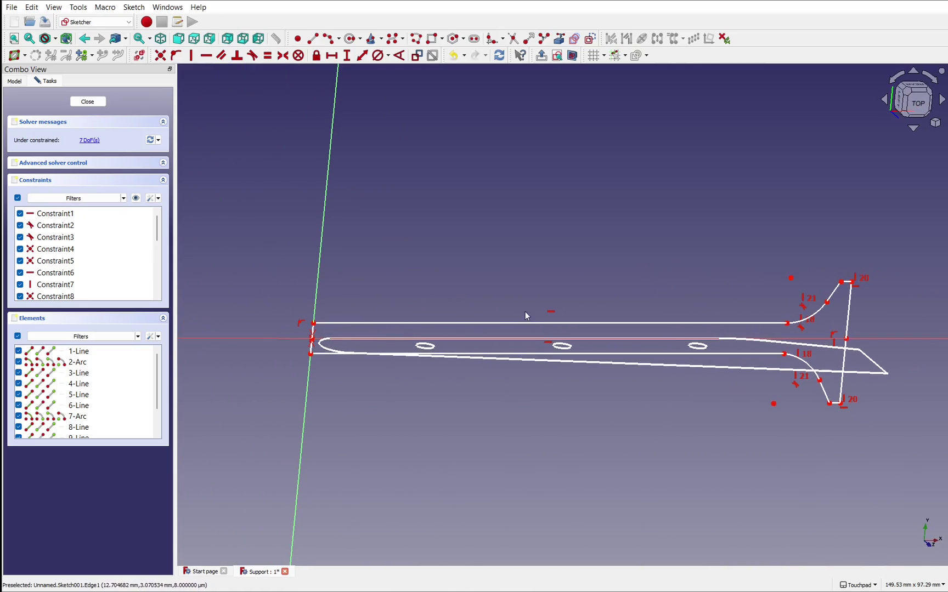
left_click(586, 324)
mouse_move(587, 323)
middle_mouse_down("alt")
mouse_move(673, 380)
mouse_move(792, 395)
mouse_move(739, 377)
mouse_move(743, 408)
middle_mouse_up("alt")
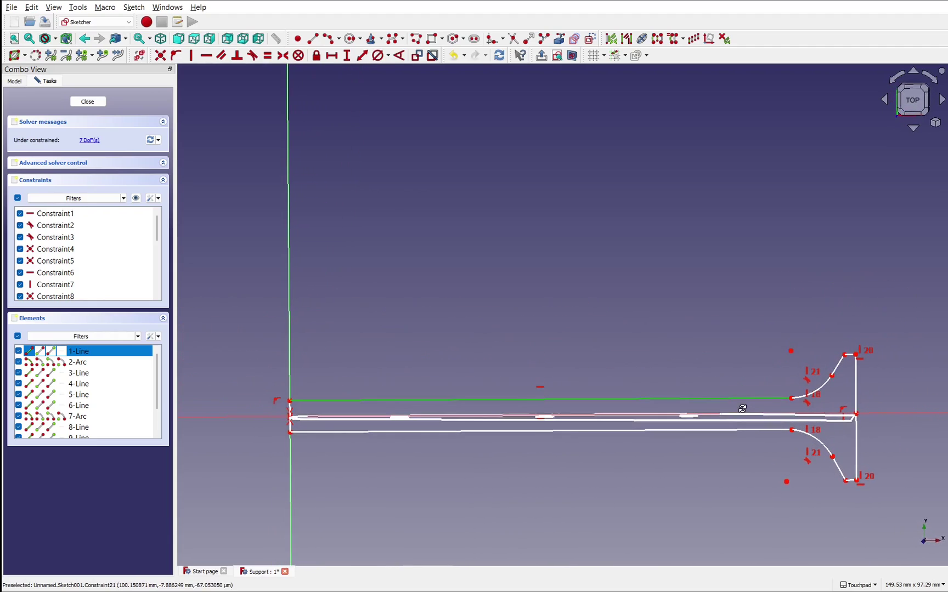
left_click(913, 100)
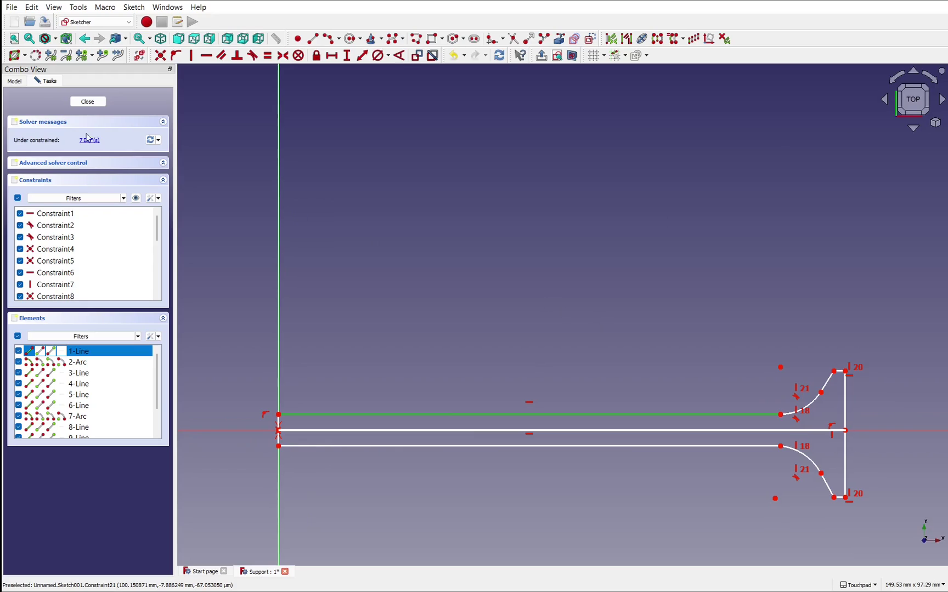
left_click(74, 101)
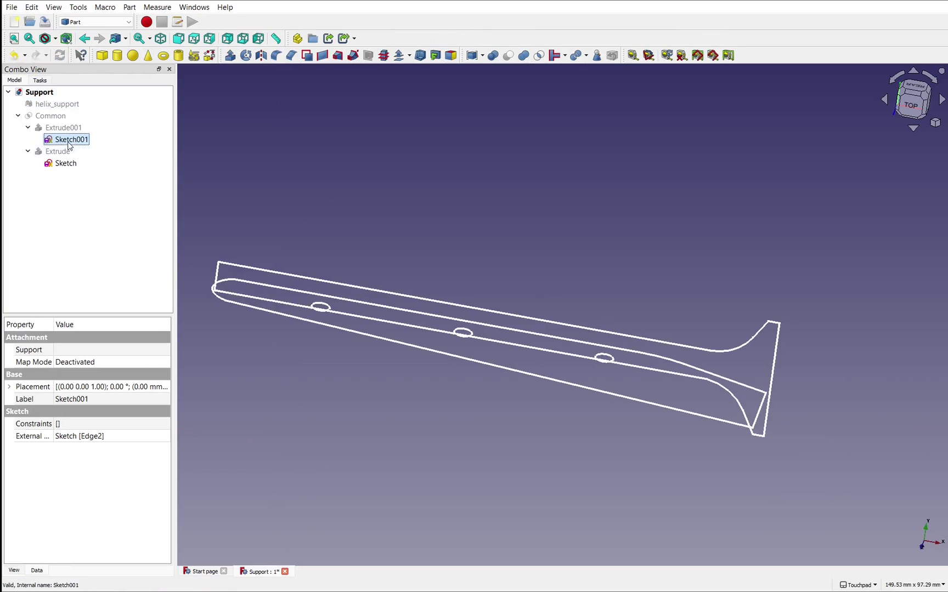
Select Extrude001 and then Extrude, orbiting to inspect each top face
left_click(65, 164)
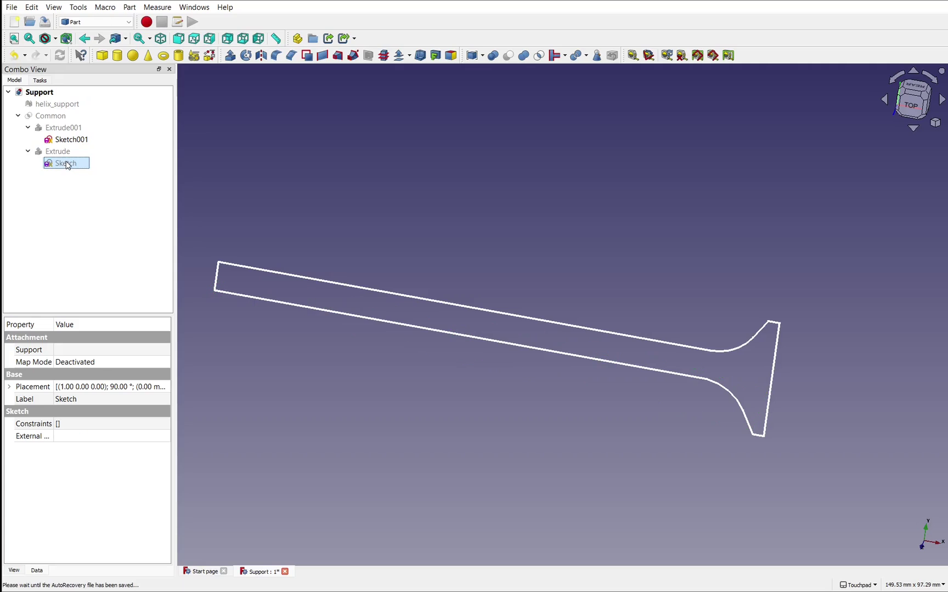
left_click(74, 129)
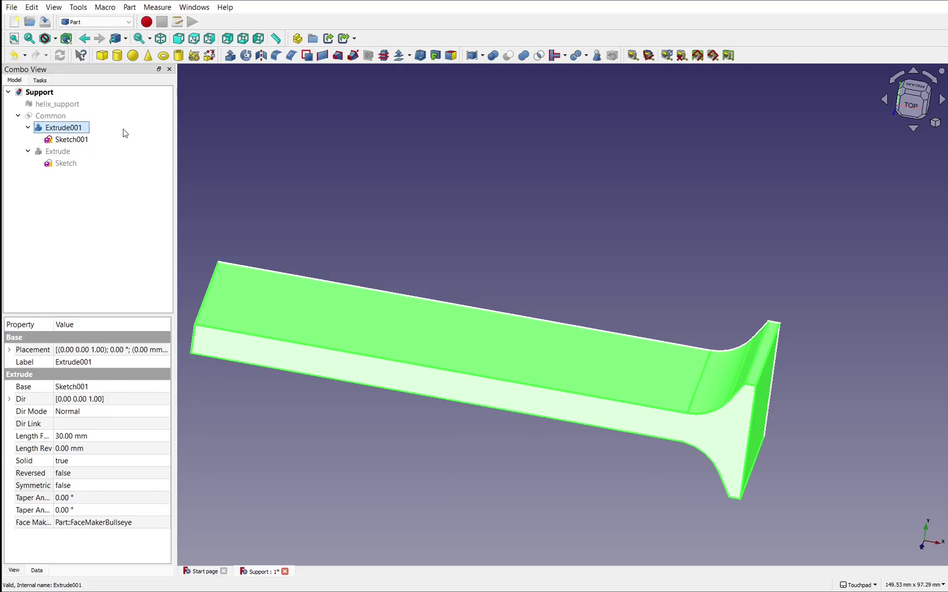
left_click_drag(570, 280, 479, 334, "alt")
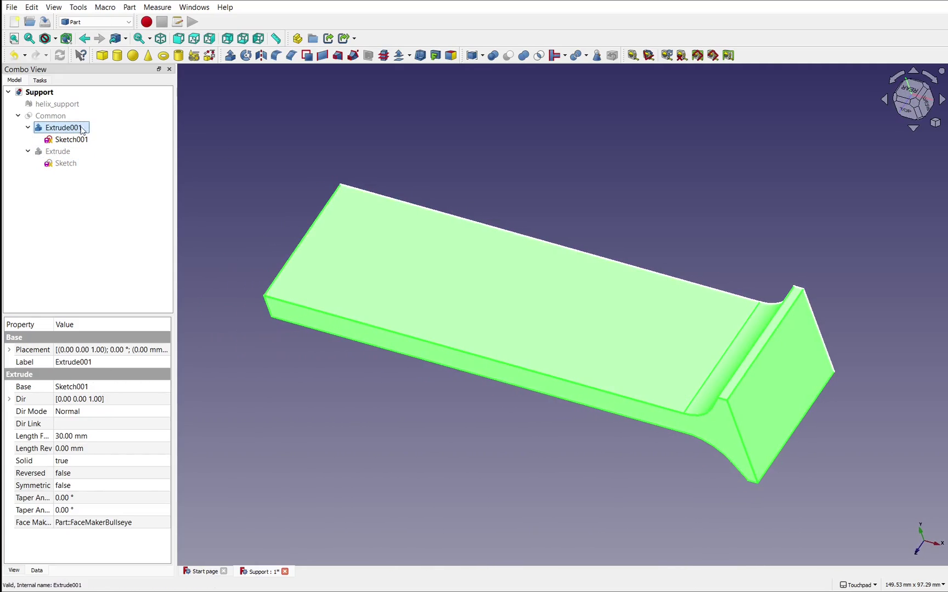
left_click(59, 152)
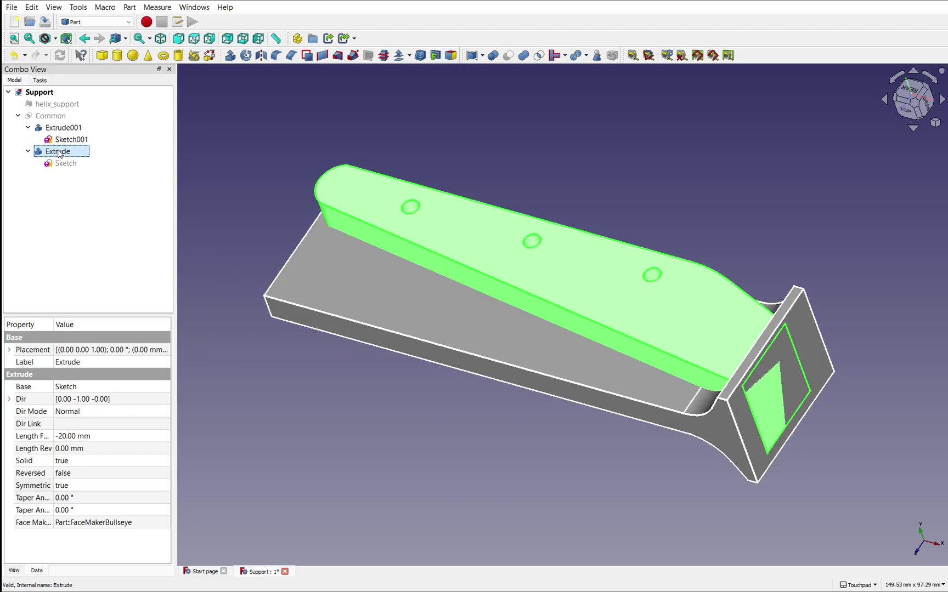
left_click_drag(398, 169, 313, 192, "alt")
scroll(341, 209, "up", 3)
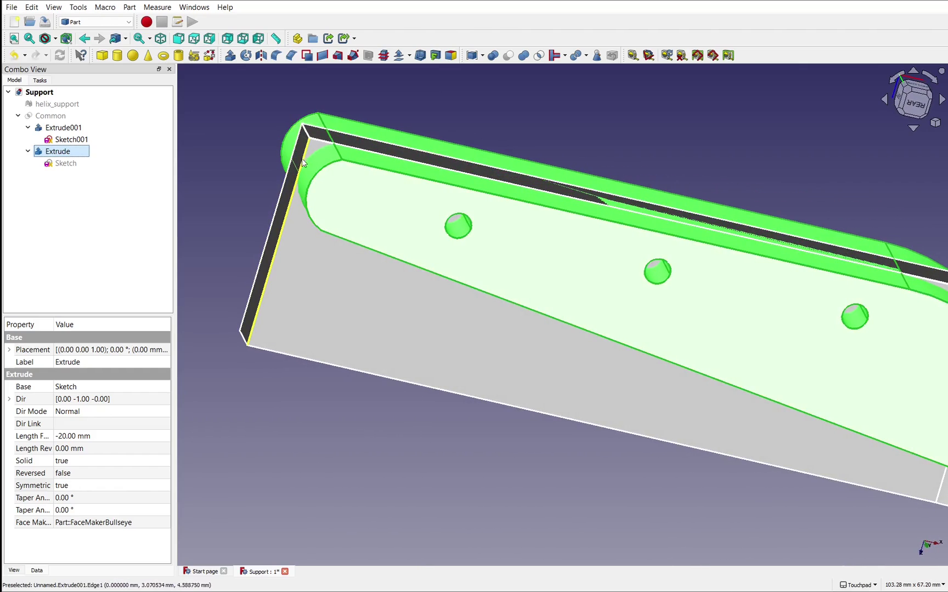
left_click_drag(306, 155, 493, 193, "alt")
Check the rear end view, then hide the Extrude solid and select Extrude001
left_click(913, 103)
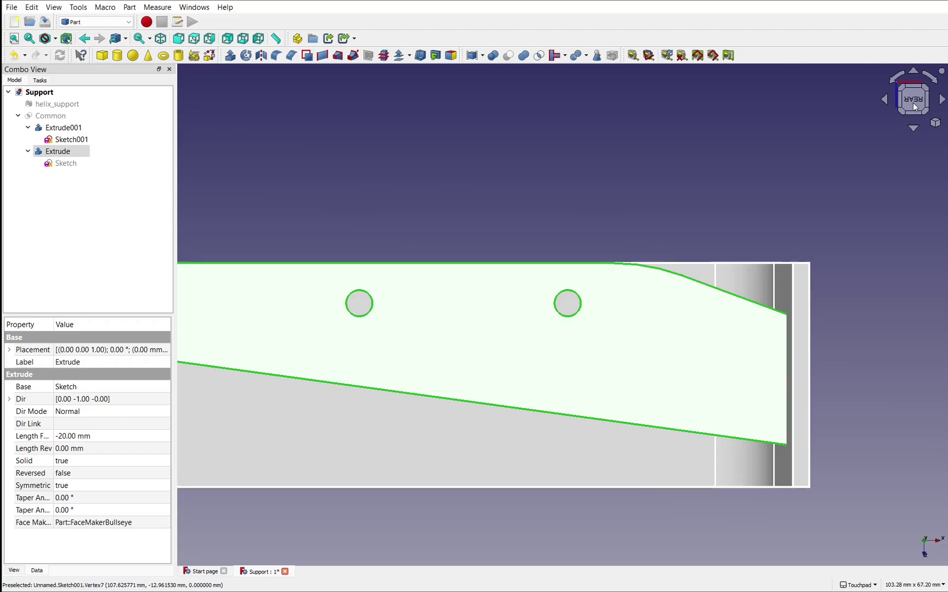
left_click_drag(657, 387, 613, 374, "alt")
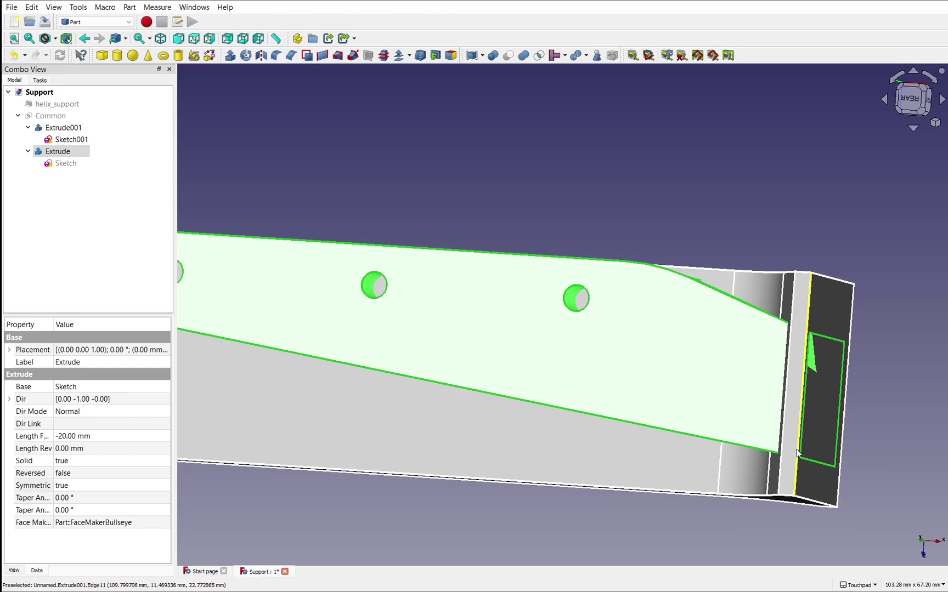
left_click_drag(798, 453, 672, 359, "alt")
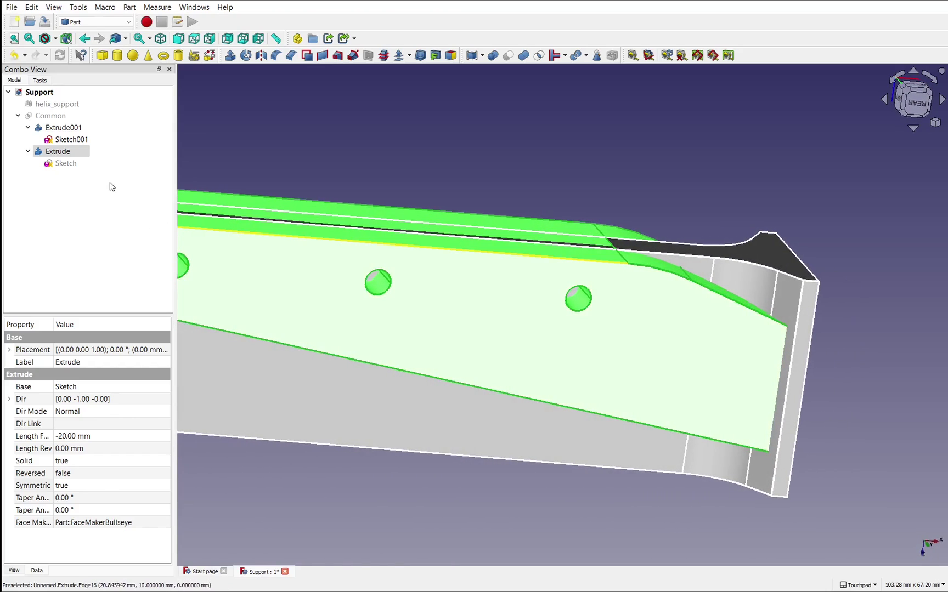
left_click(66, 141)
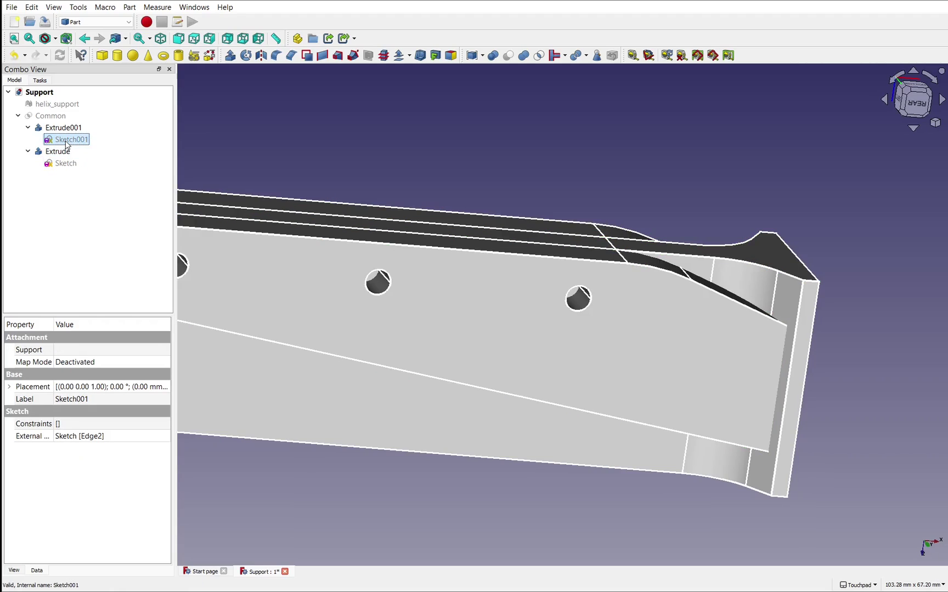
left_click(54, 152)
key("space")
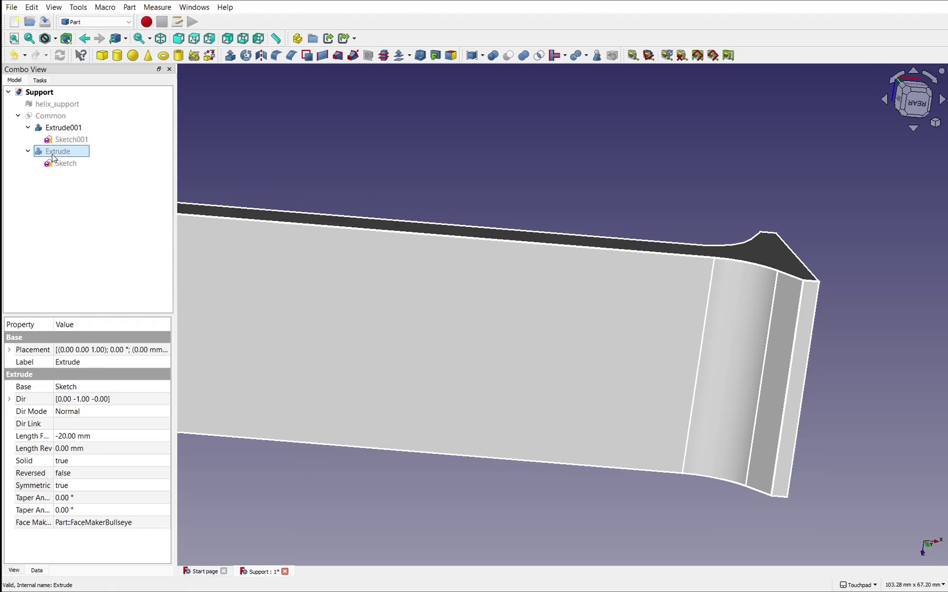
left_click(68, 127)
Hide Extrude001, show the Common bracket, and orbit it through top, three-quarter and front-top views
key("space")
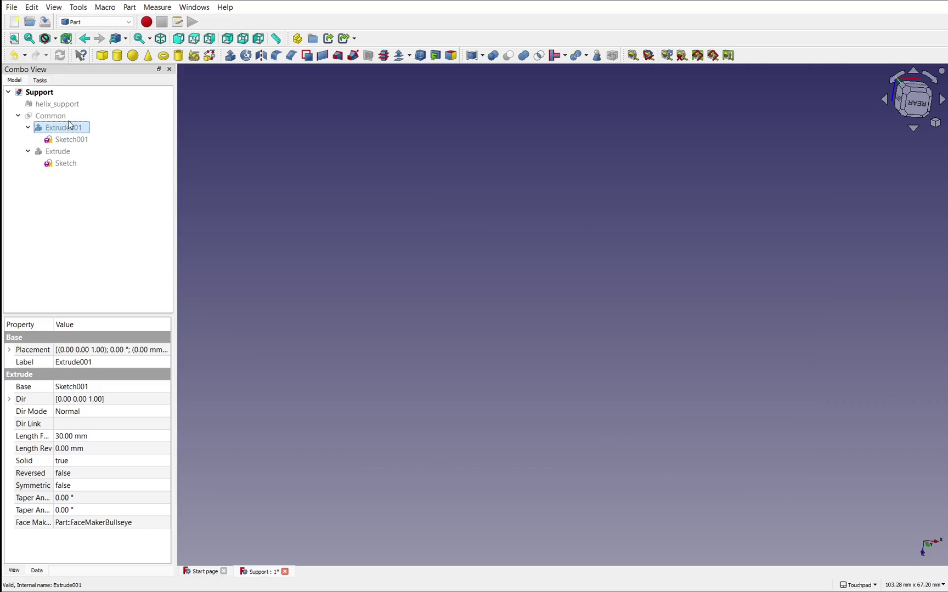
left_click(51, 116)
key("space")
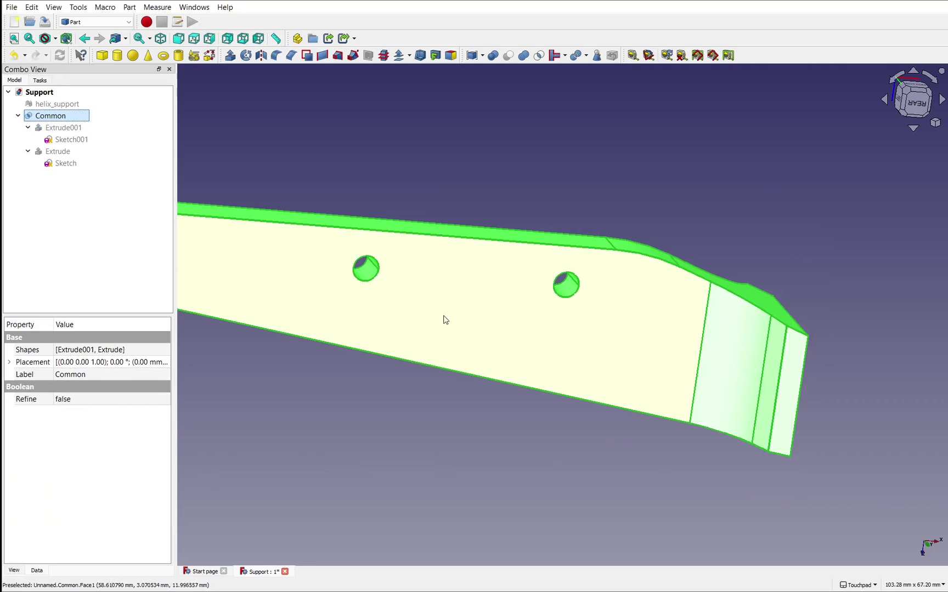
middle_click_drag(448, 317, 669, 282)
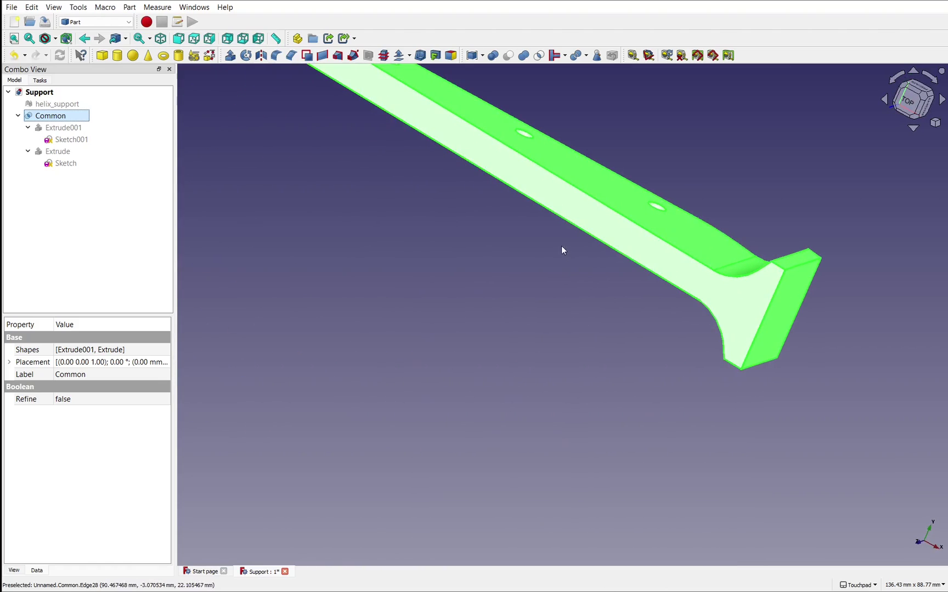
middle_click_drag(565, 220, 436, 412)
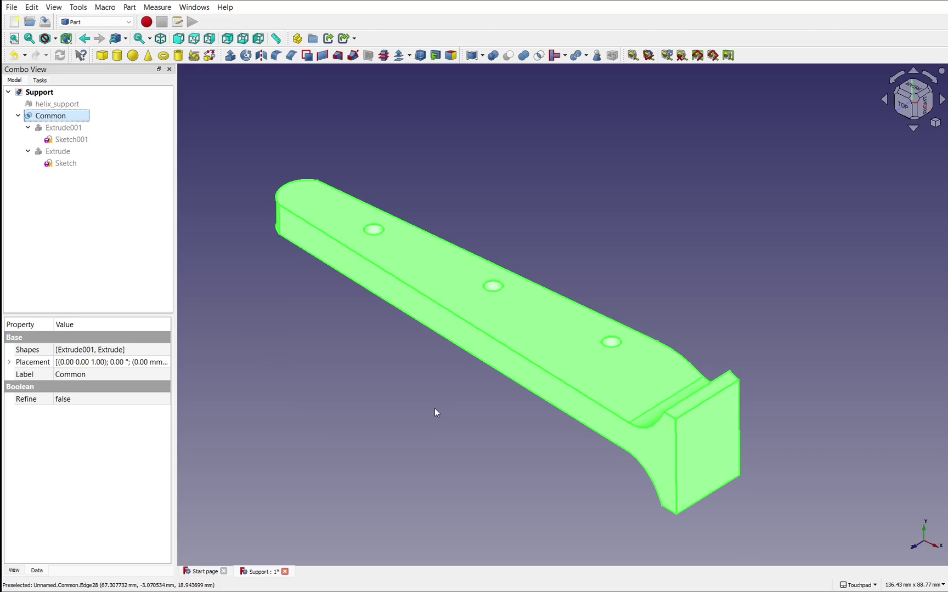
middle_click_drag(438, 410, 465, 422)
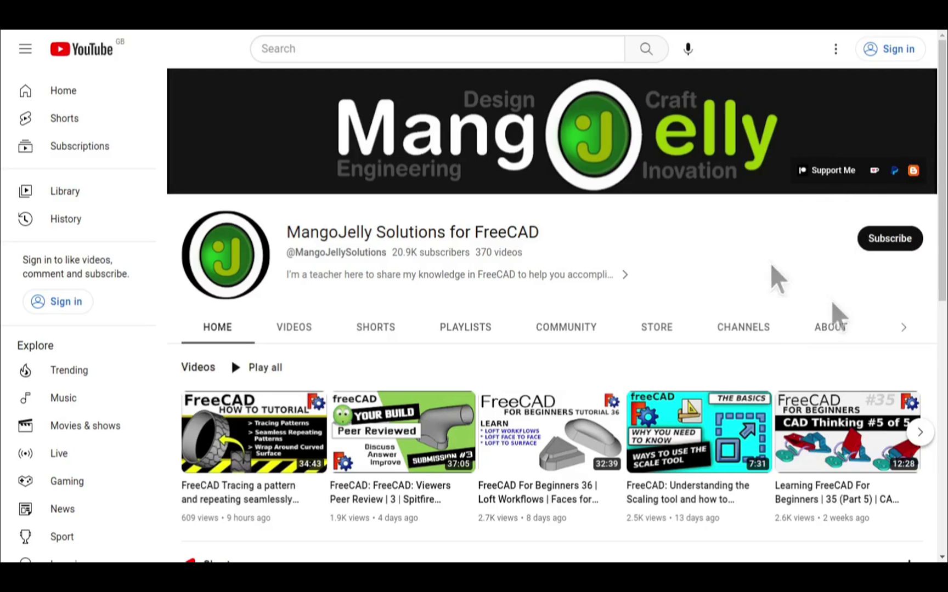
On the channel's About tab, highlight the PayPal, Ko-fi and Patreon donation links in the description
left_click(828, 328)
scroll(201, 433, "down", 3)
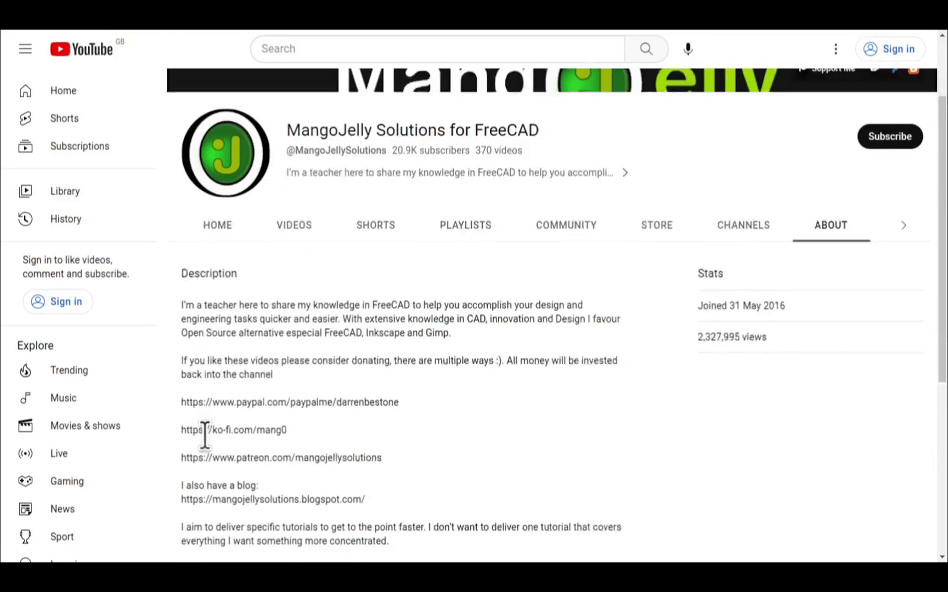
left_click_drag(398, 400, 182, 334)
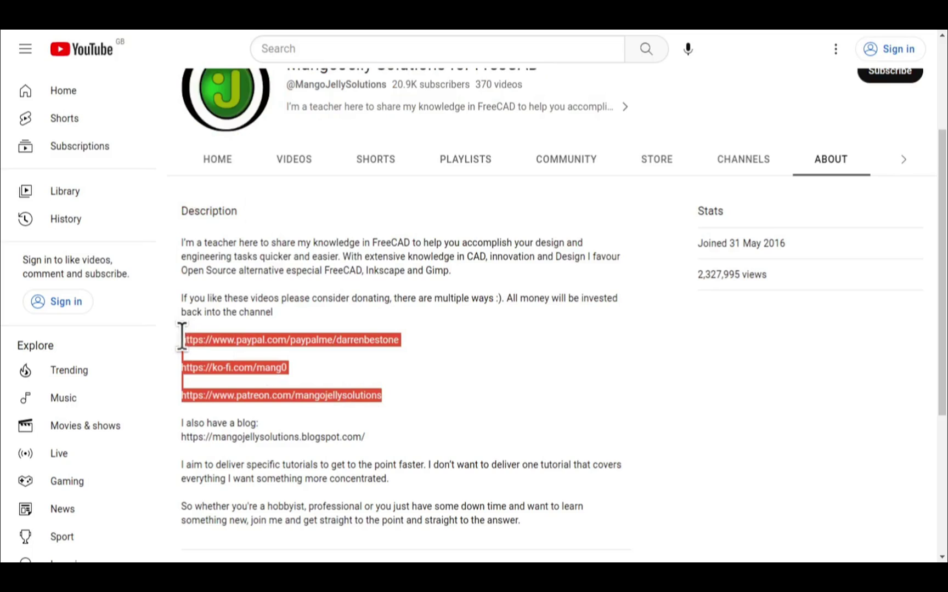
left_click(428, 390)
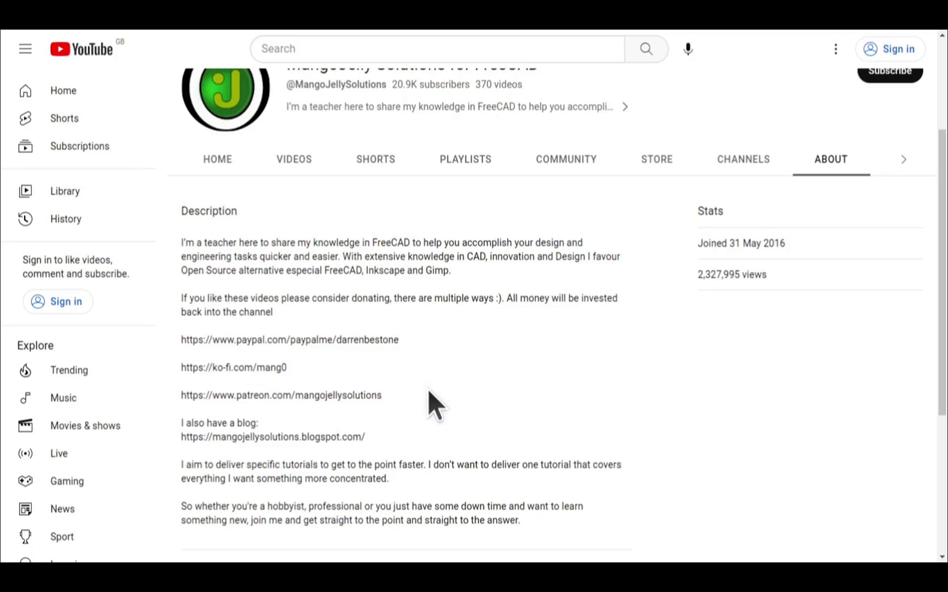